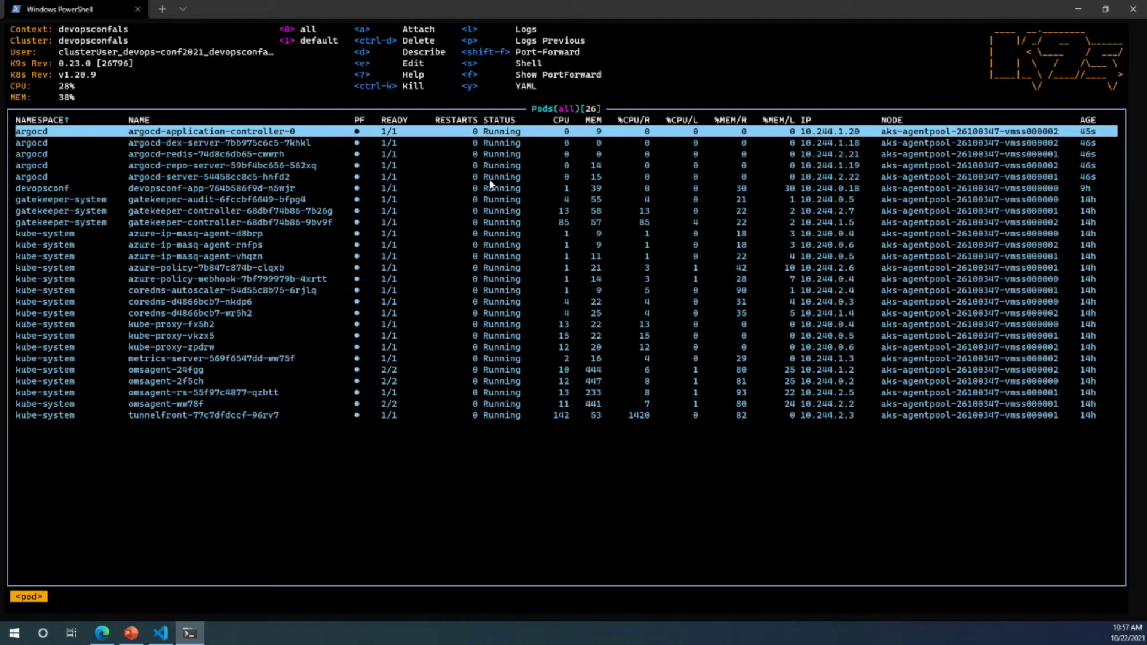
# Step: Run 'kubectl port-forward svc/argocd-server -n argocd 8080:443' in the terminal
pyautogui.click(1086, 11)
pyautogui.press('Down')
pyautogui.press('Down')
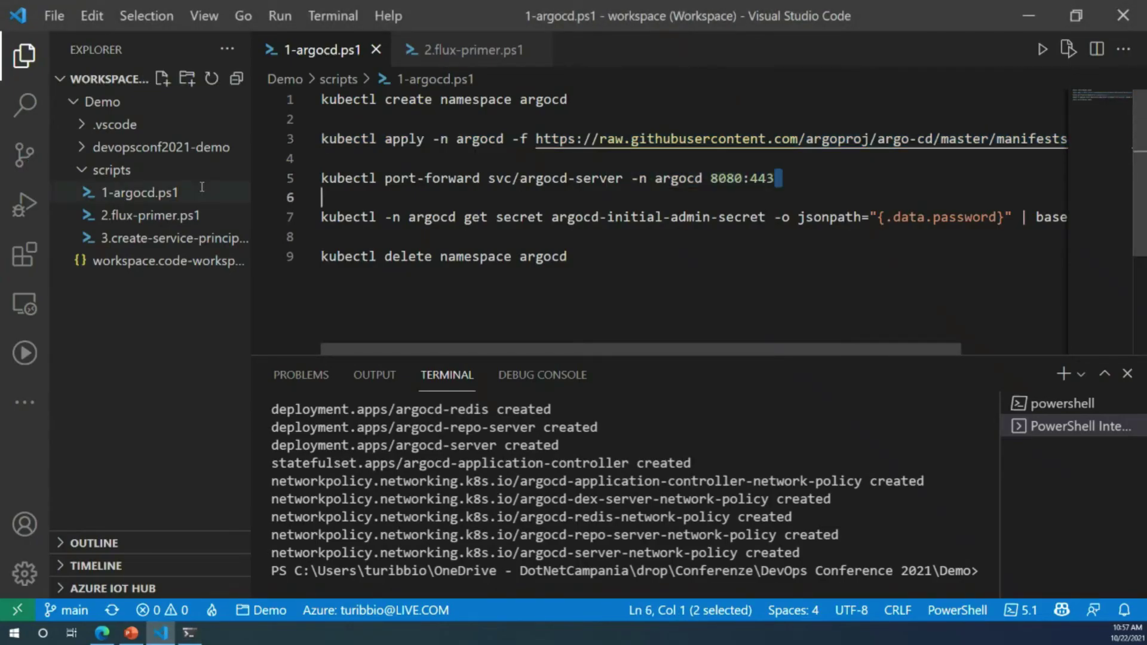
pyautogui.hotkey('shift', 'Home')
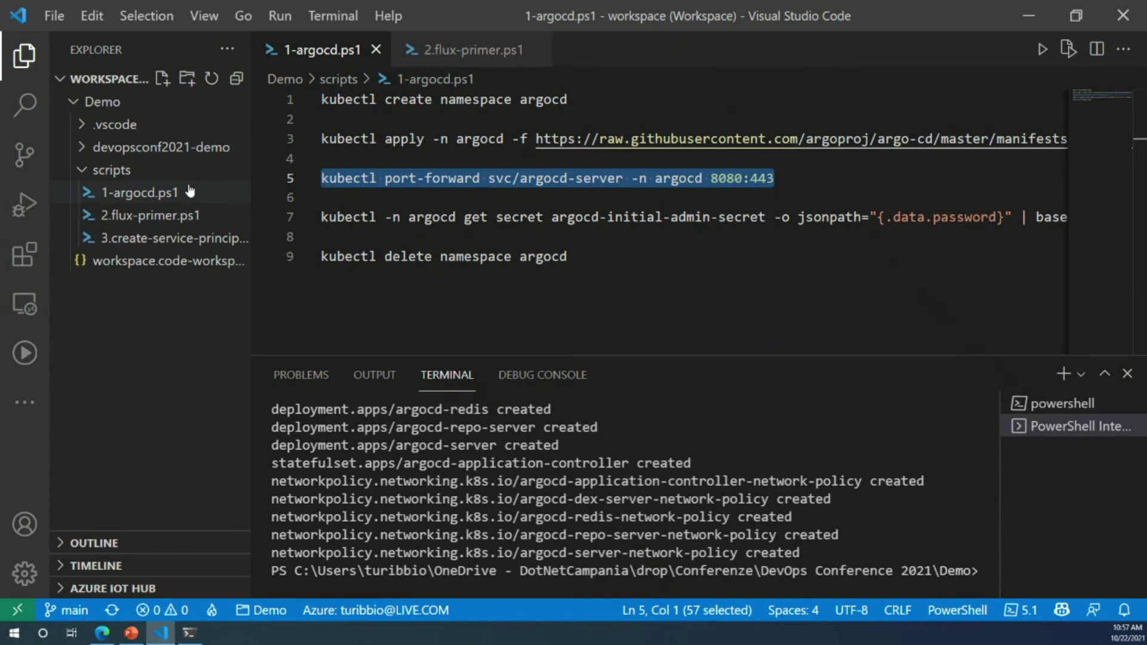
pyautogui.press('F8')
# Step: Select the admin-secret command line in the script
pyautogui.moveTo(480, 179); pyautogui.dragTo(381, 182)
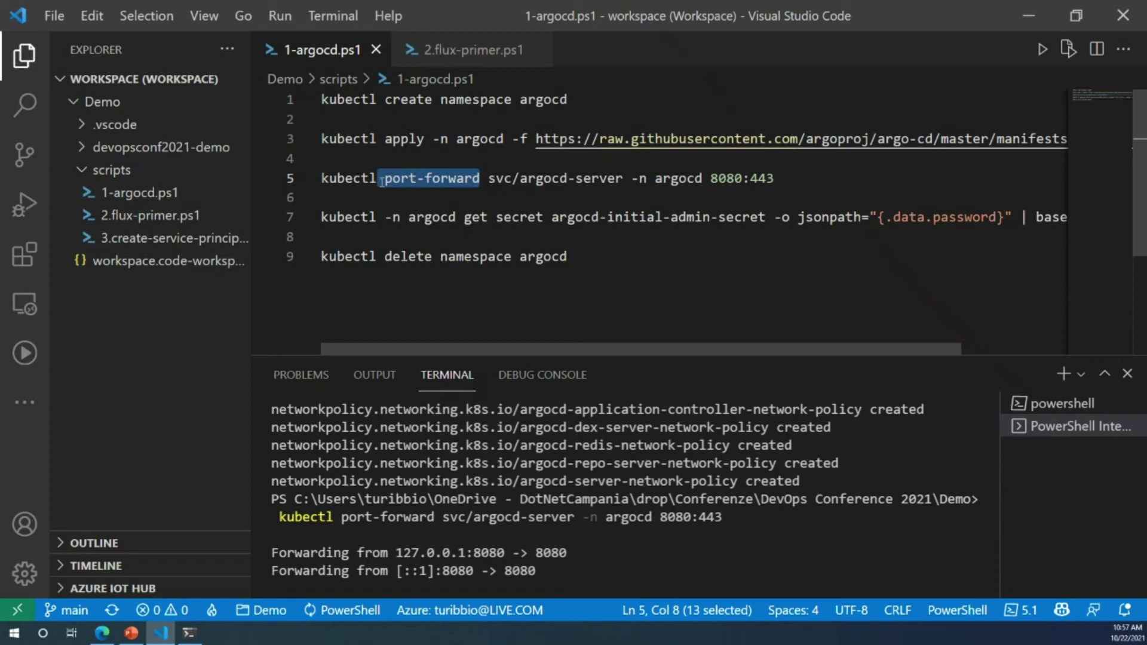
pyautogui.click(478, 205)
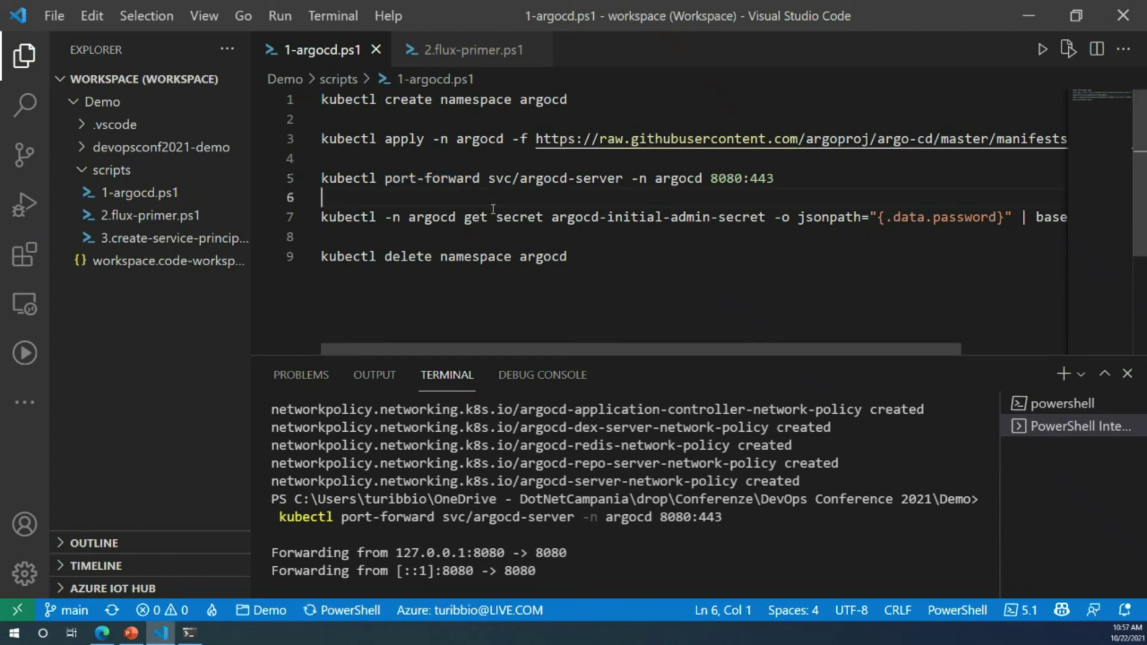
pyautogui.click(316, 216)
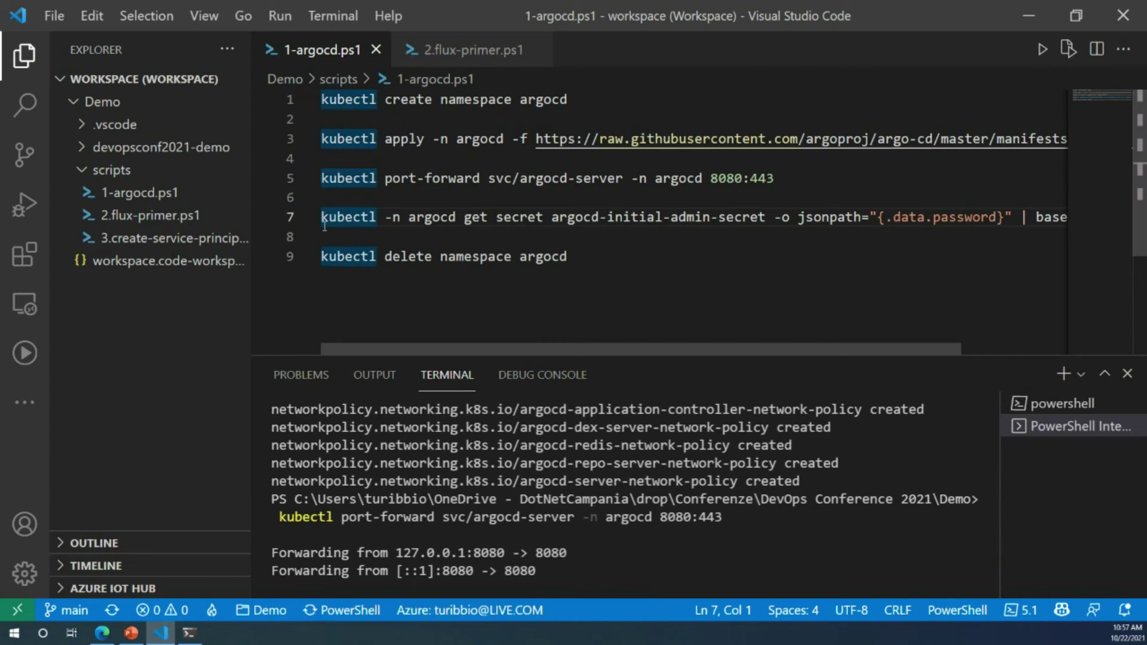
pyautogui.moveTo(322, 217); pyautogui.dragTo(324, 228)
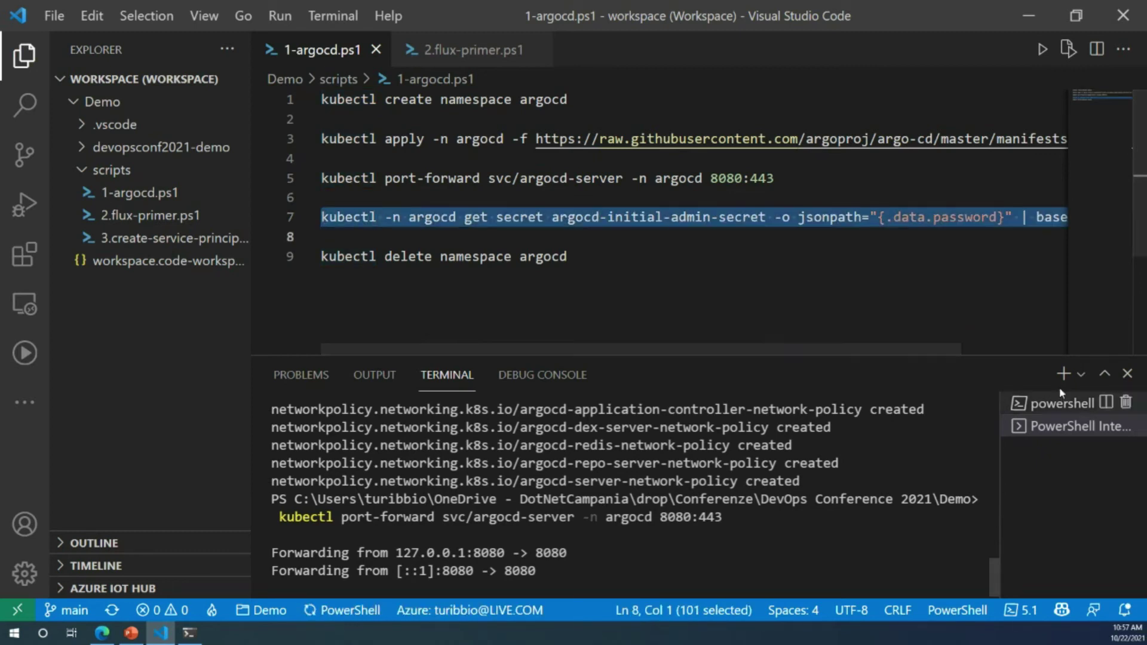
# Step: Run the admin-secret command in a new PowerShell terminal
pyautogui.click(1080, 375)
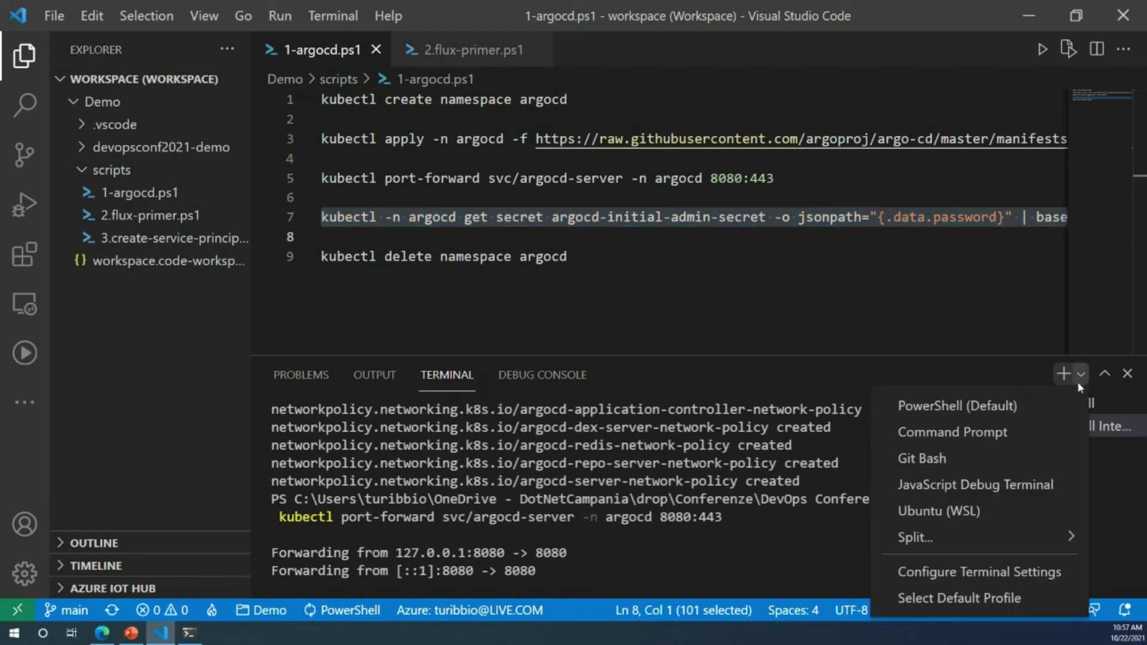
pyautogui.click(1001, 406)
pyautogui.click(460, 219)
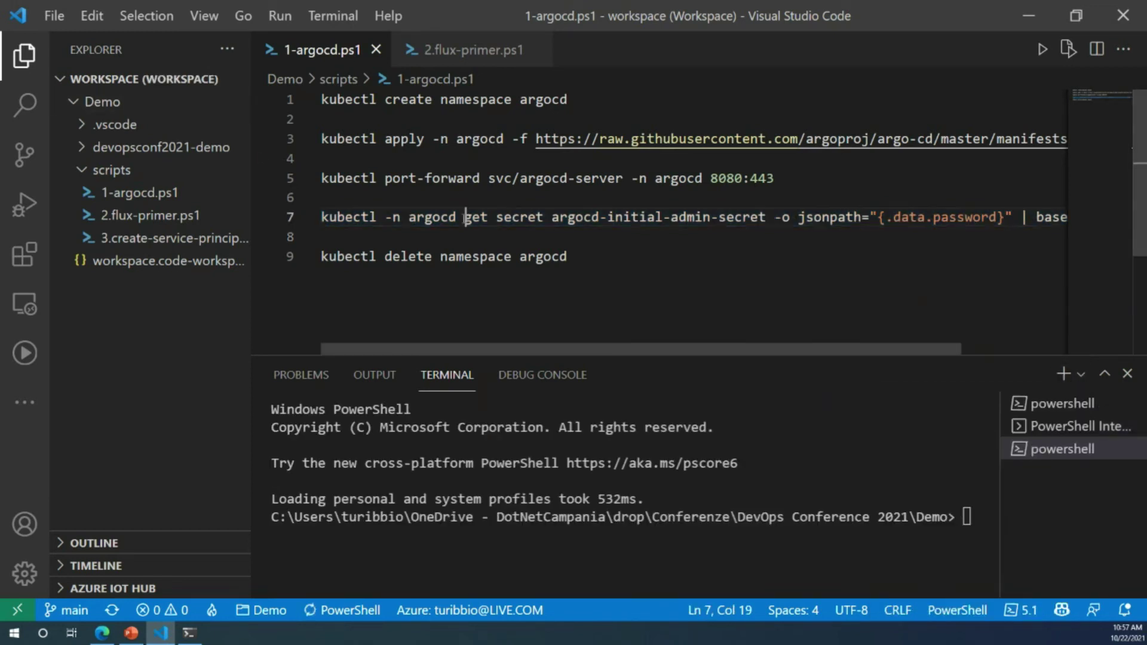
pyautogui.press('F8')
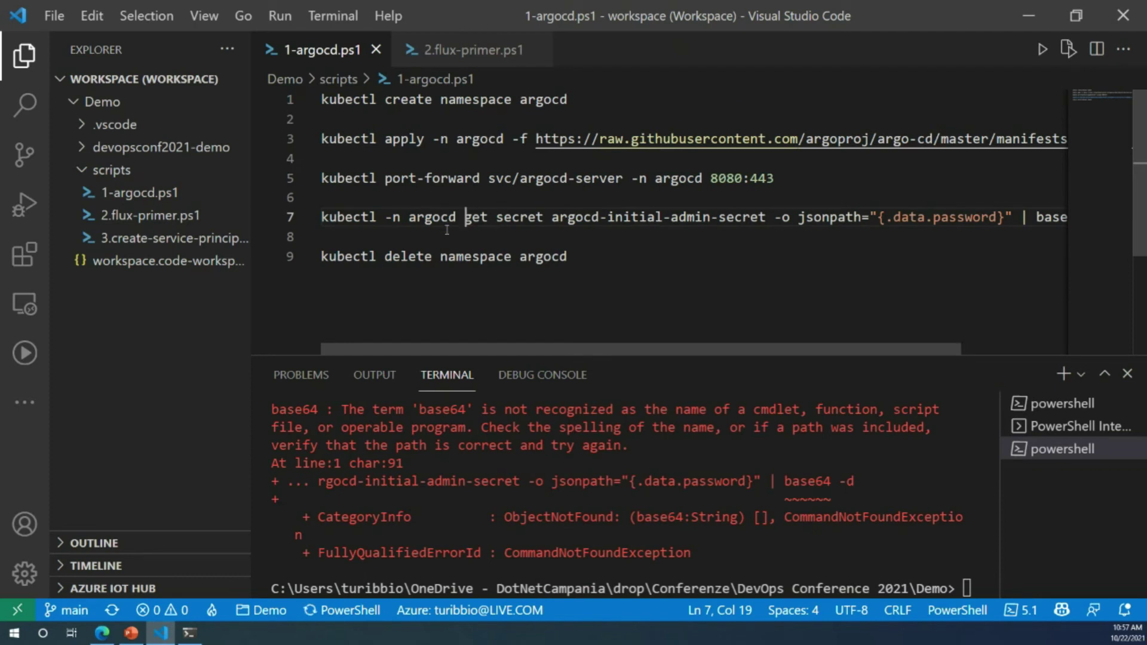
pyautogui.moveTo(322, 218); pyautogui.dragTo(322, 237)
pyautogui.hotkey('ctrl', 'c')
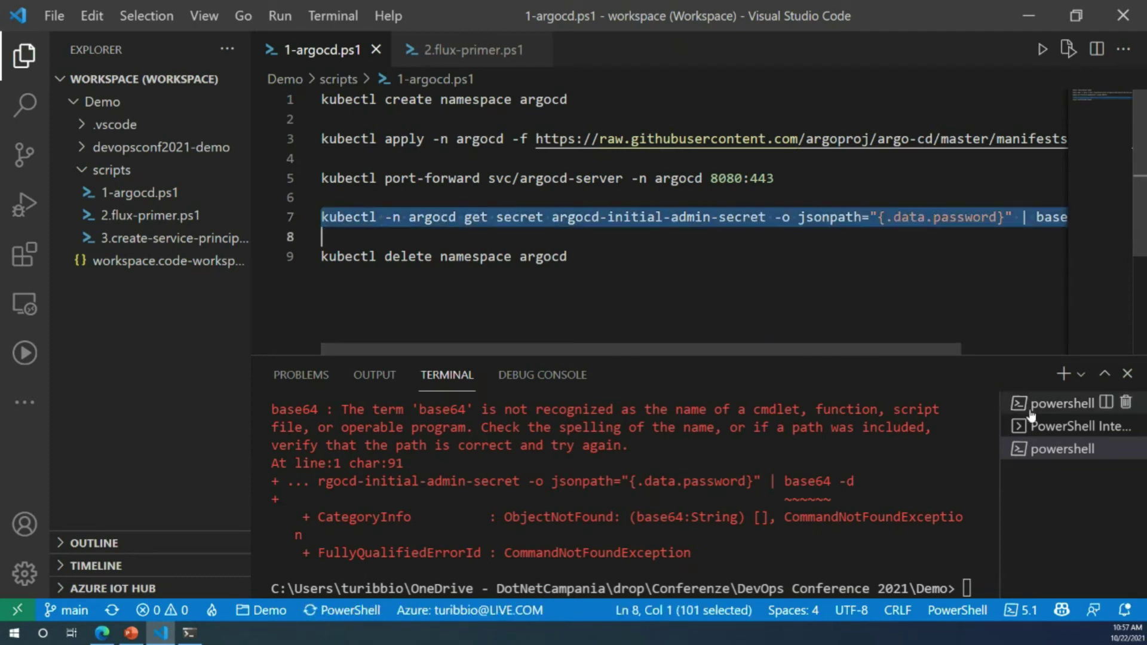
# Step: Decode the admin password in a new Git Bash terminal and select it
pyautogui.click(1080, 374)
pyautogui.click(924, 459)
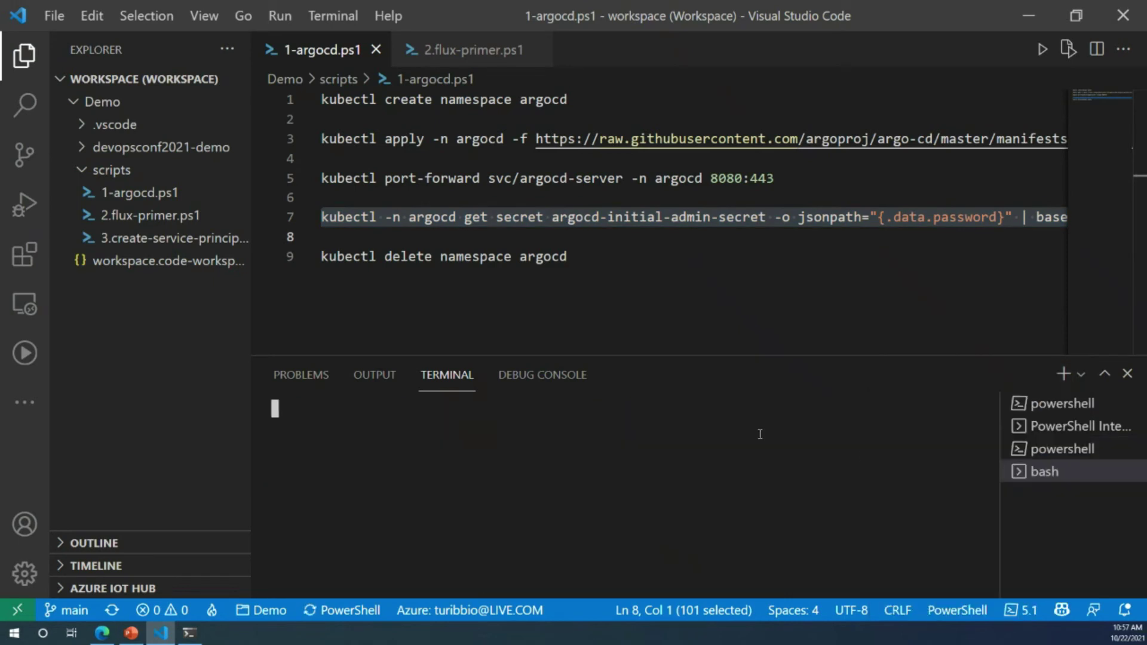
pyautogui.hotkey('ctrl', 'v')
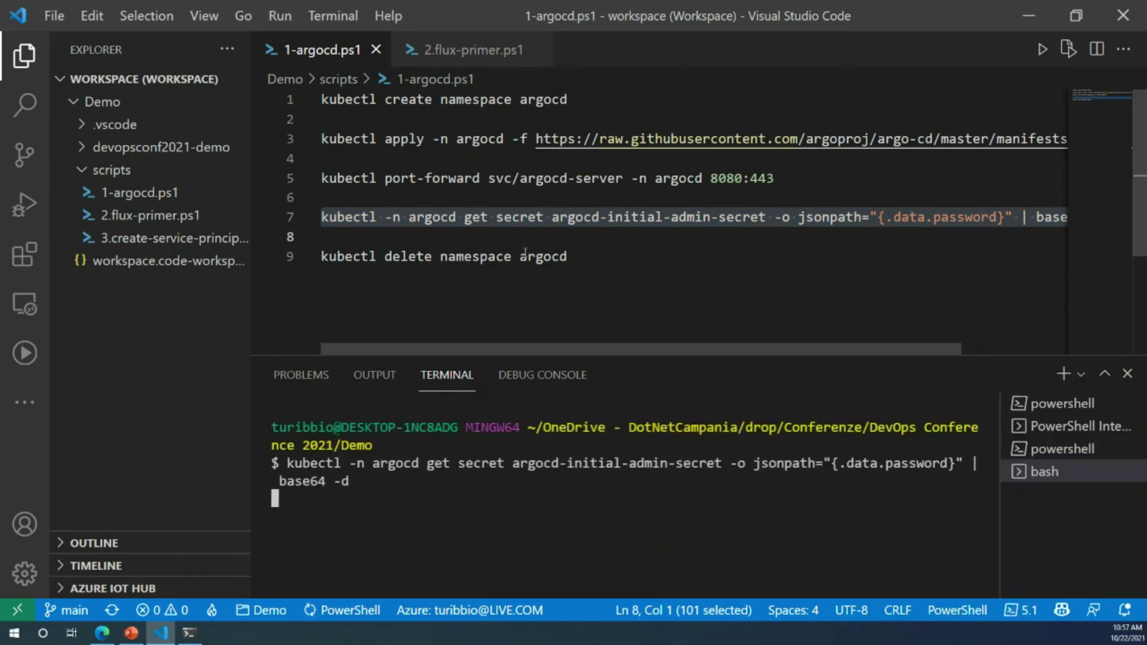
pyautogui.moveTo(350, 499); pyautogui.dragTo(272, 498)
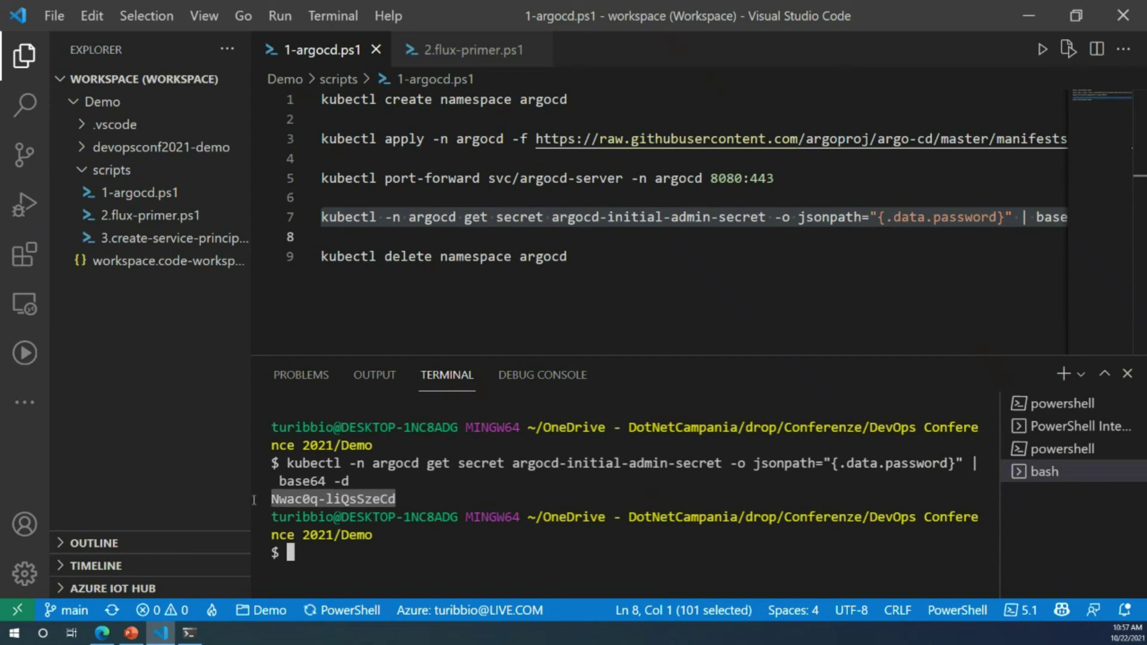
pyautogui.click(113, 638)
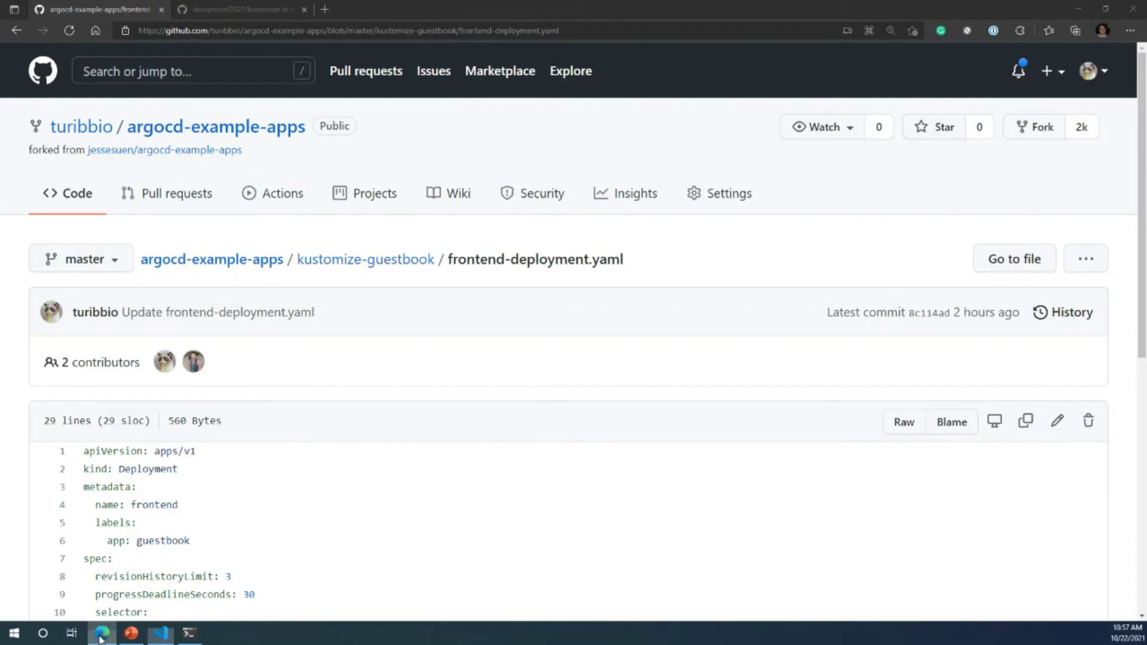
# Step: Open localhost:8080 in a new tab and sign in as admin with the copied password
pyautogui.click(326, 10)
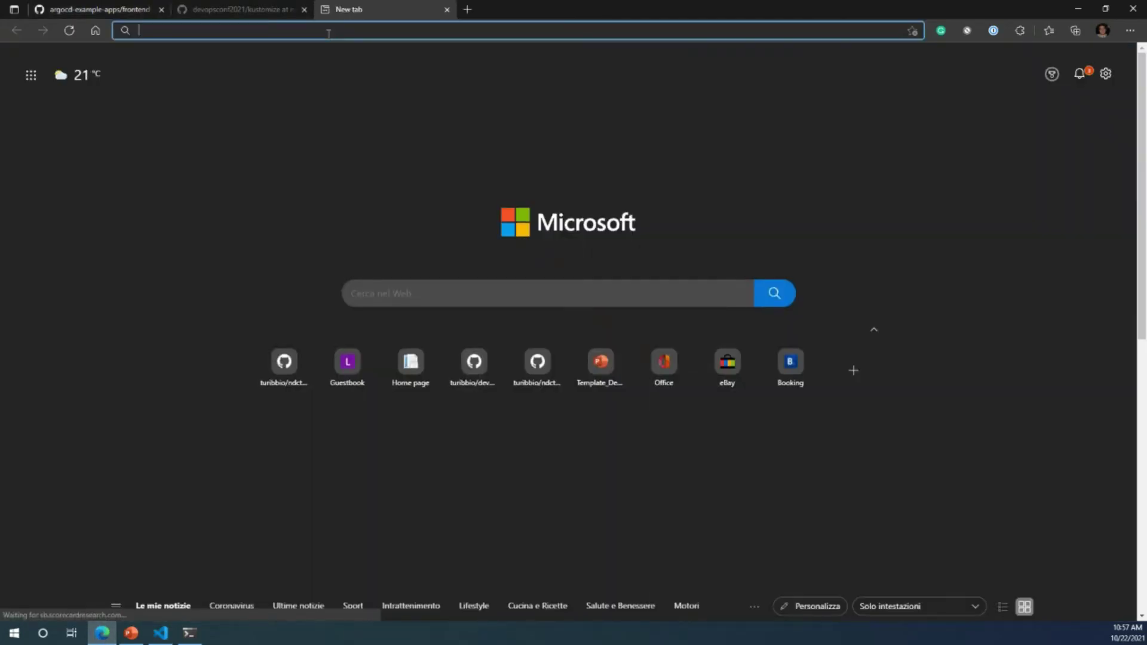
pyautogui.write('loca')
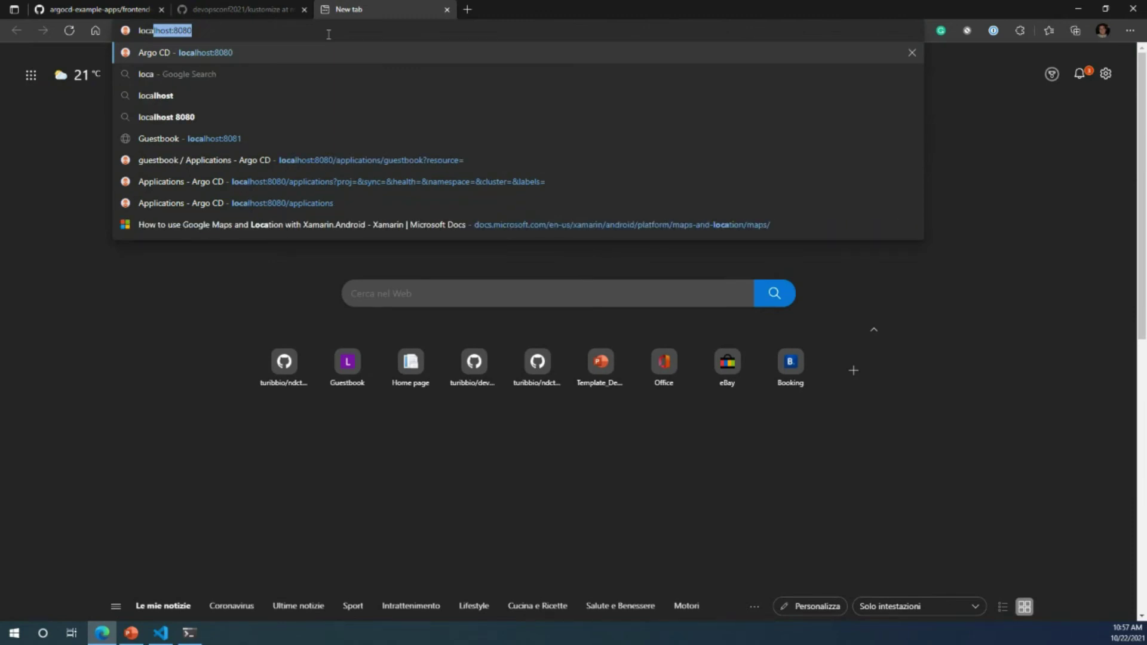
pyautogui.press('Return')
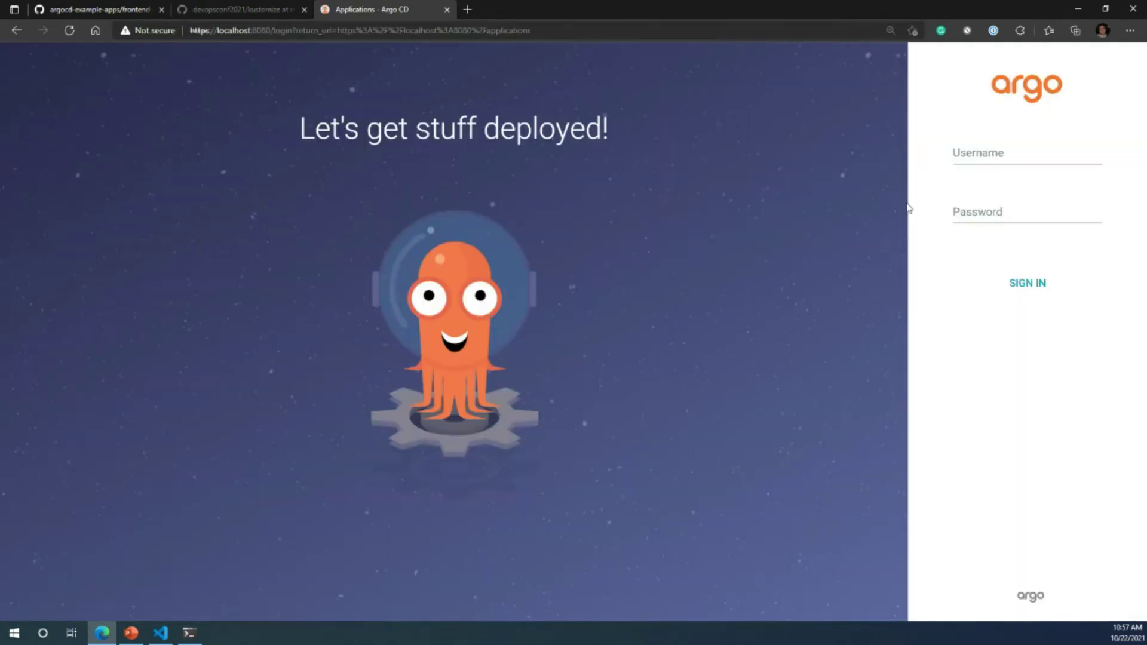
pyautogui.click(1001, 153)
pyautogui.write('admin')
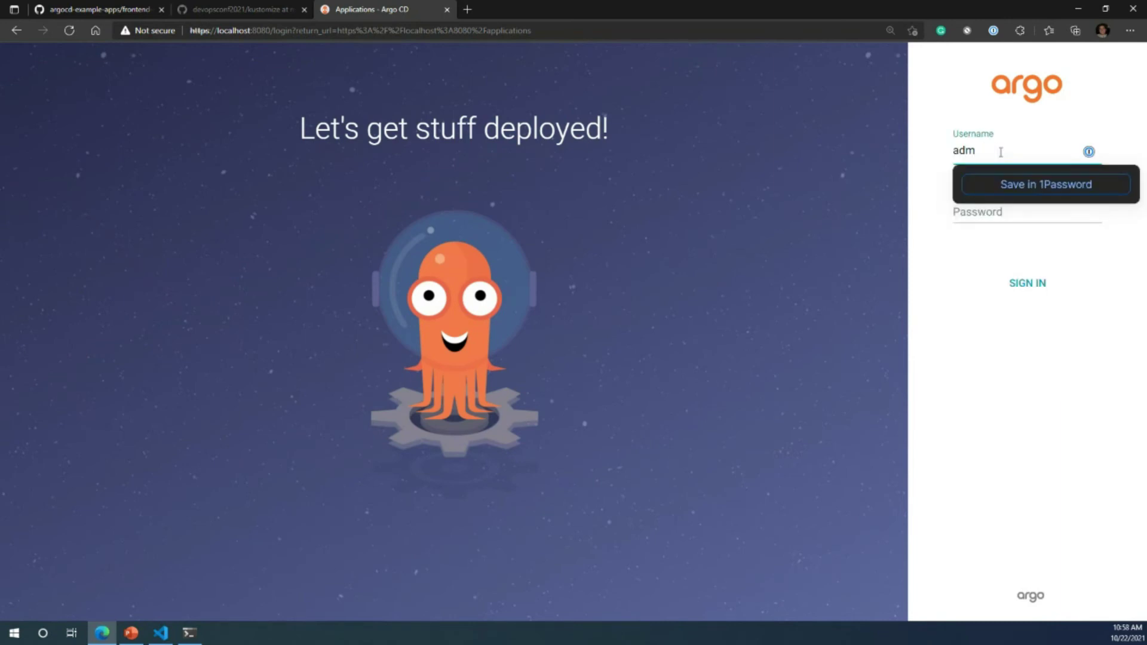
pyautogui.press('Tab')
pyautogui.hotkey('ctrl', 'v')
pyautogui.press('Return')
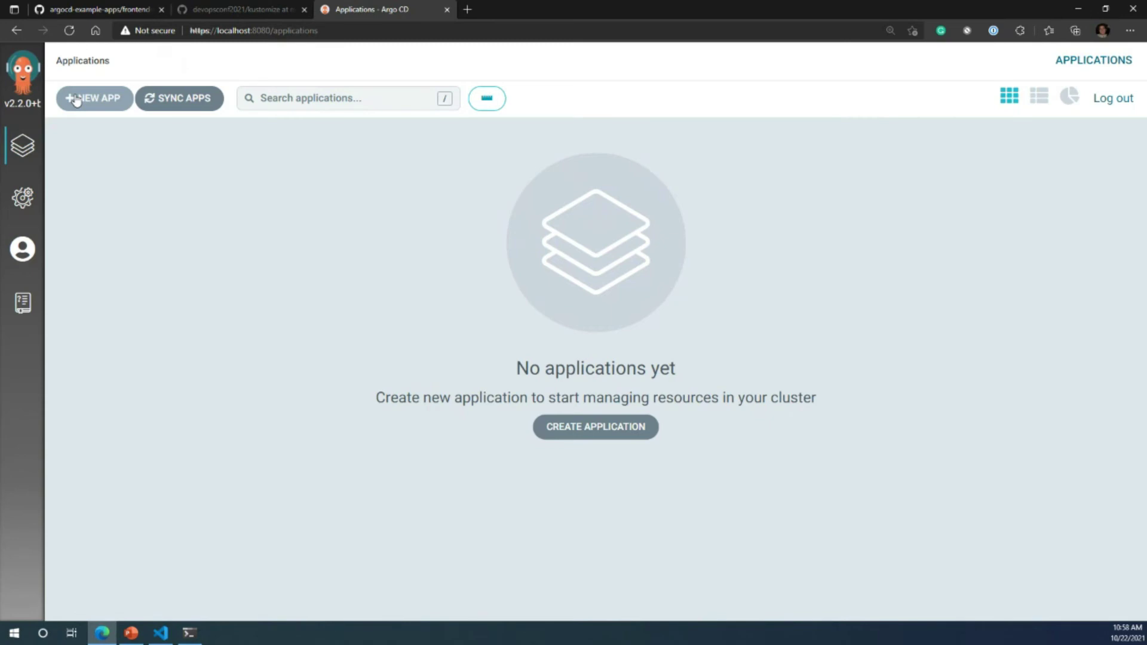
# Step: Start a new app named guestbook in the default project with Manual sync policy
pyautogui.click(76, 99)
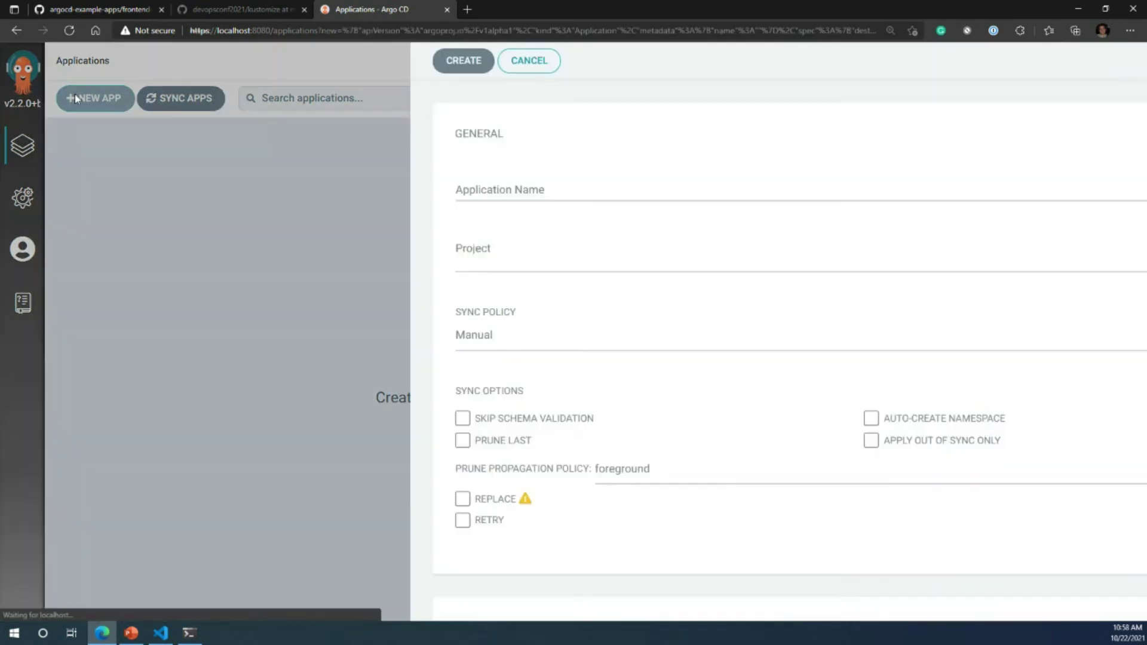
pyautogui.click(369, 184)
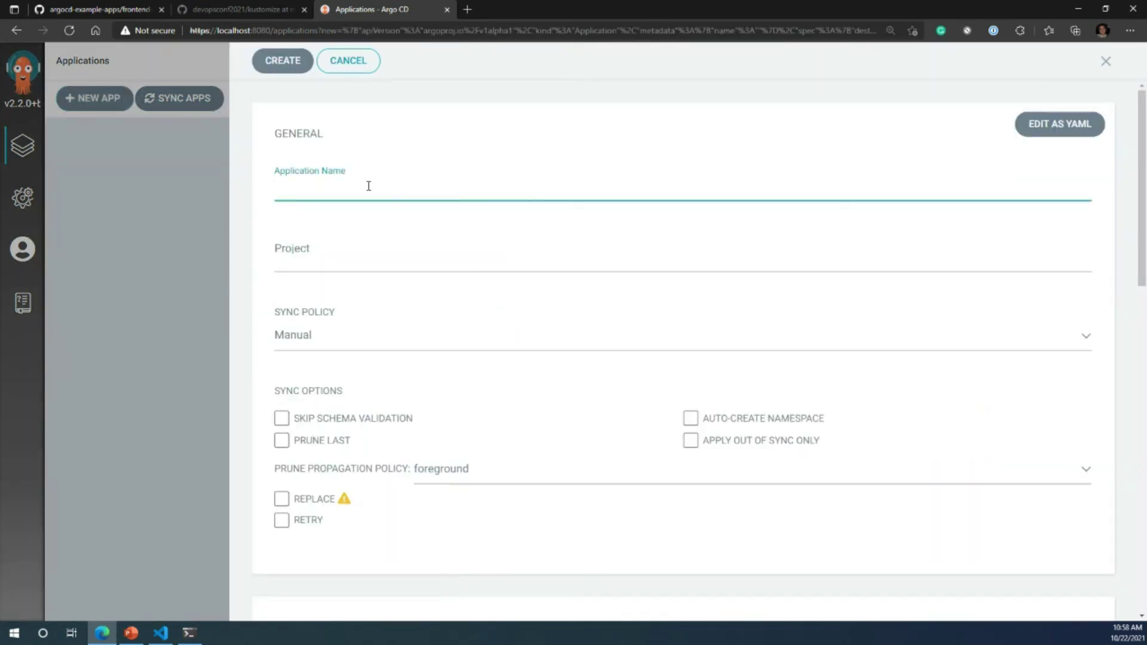
pyautogui.write('guestbook')
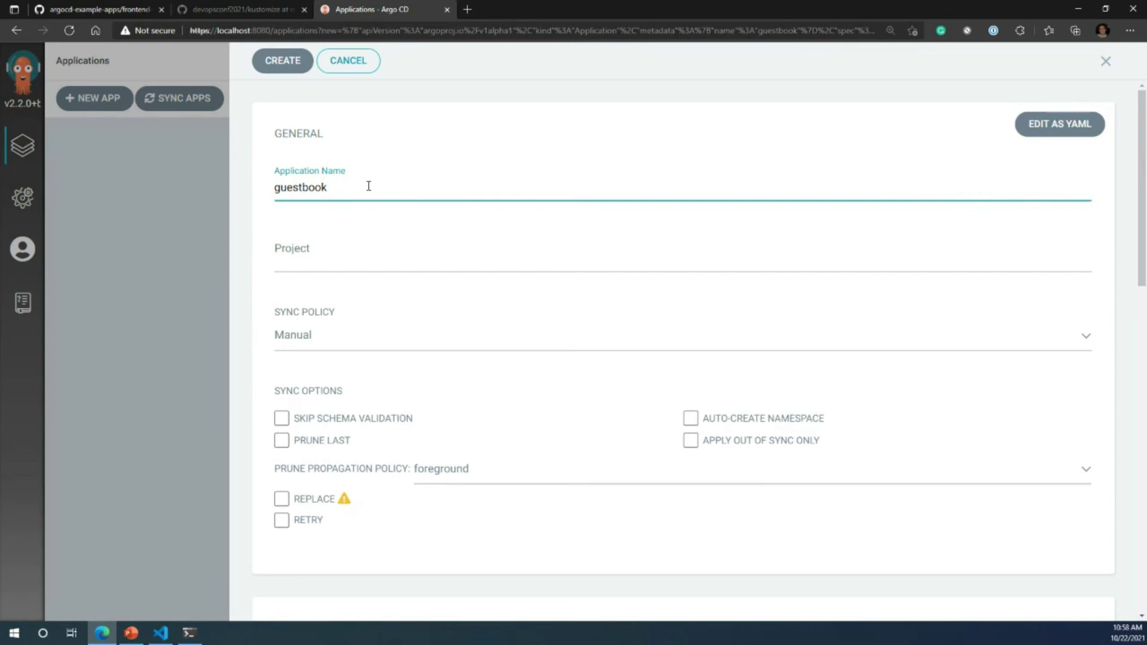
pyautogui.click(295, 258)
pyautogui.click(306, 282)
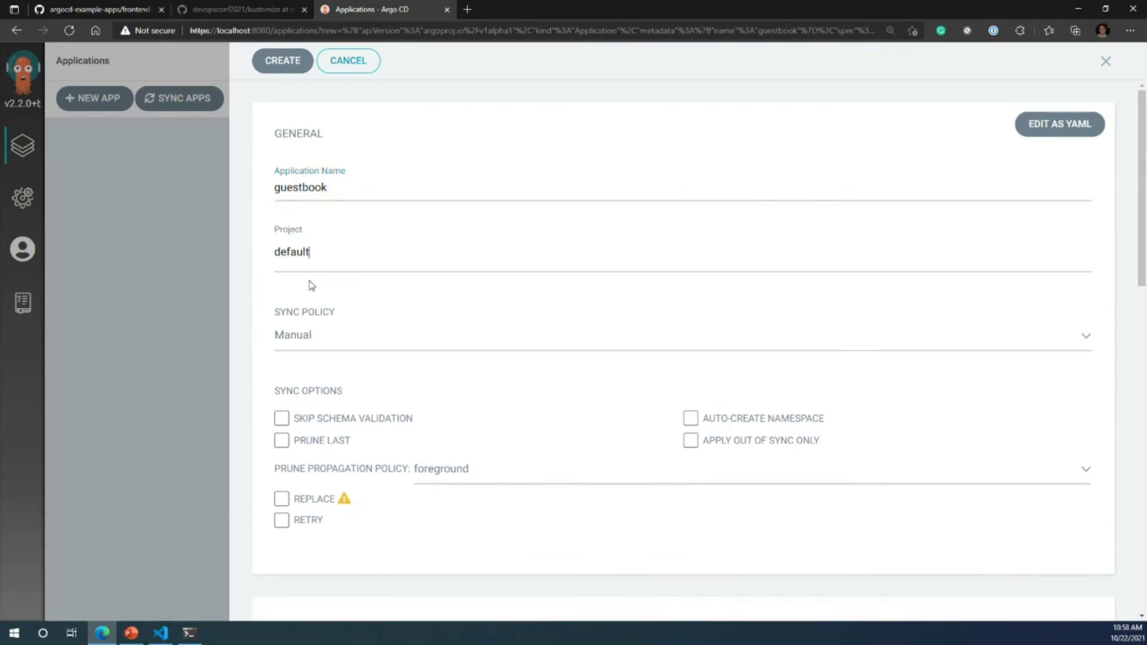
pyautogui.scroll(-1, 312, 287)
pyautogui.click(319, 256)
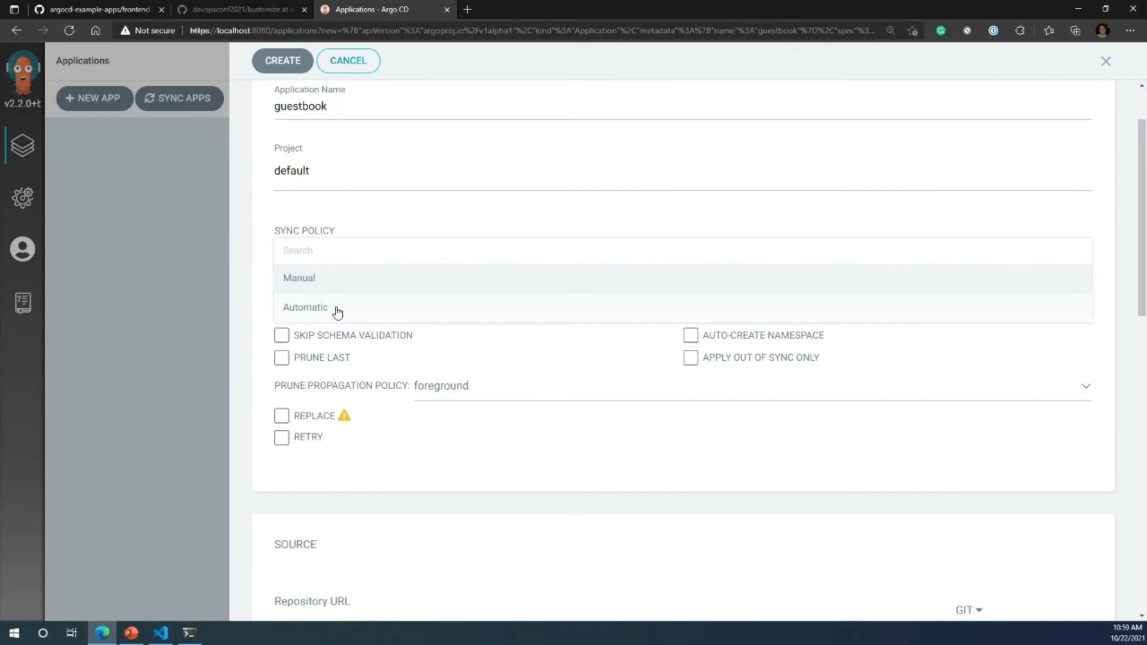
pyautogui.click(333, 284)
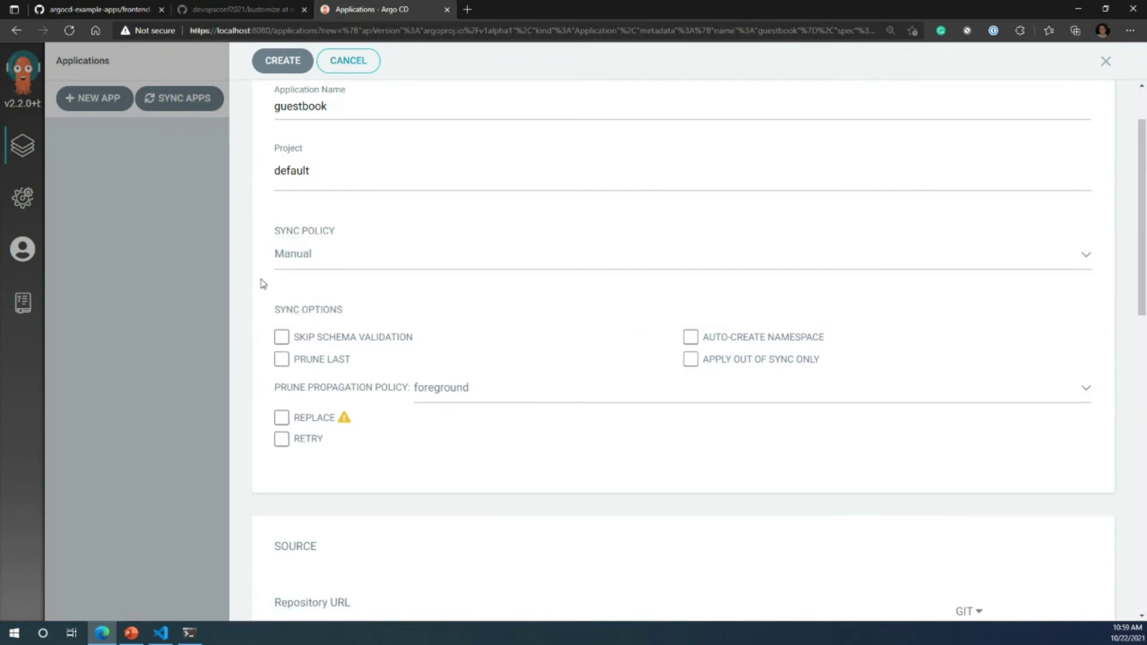
pyautogui.scroll(-1, 250, 417)
pyautogui.click(428, 531)
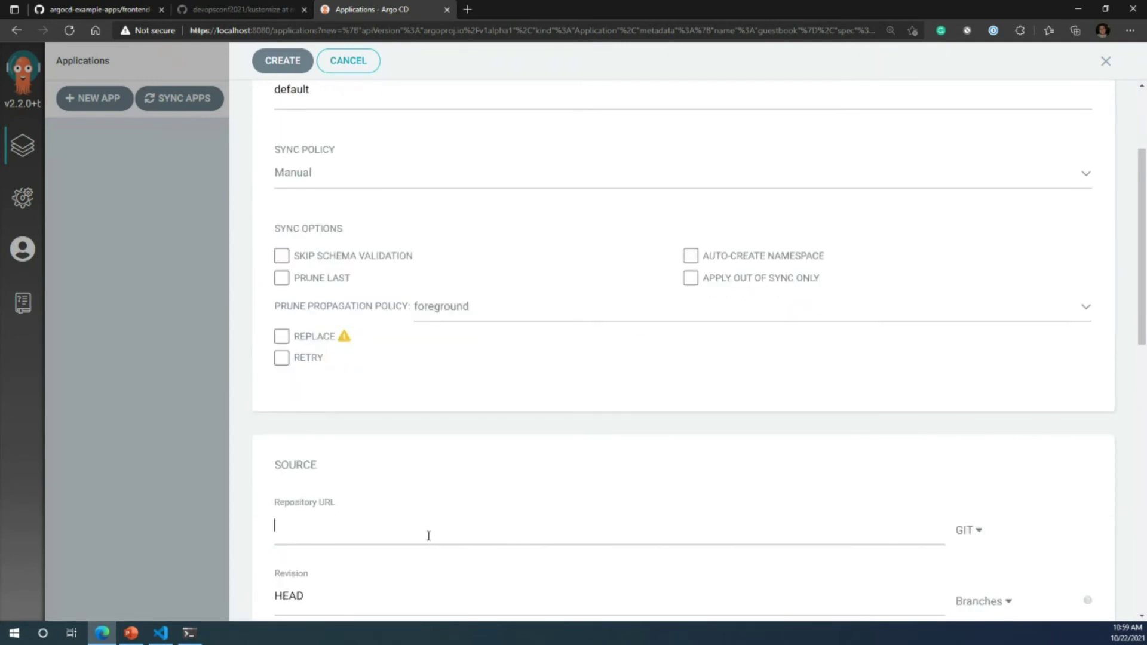
# Step: Copy the argocd-example-apps repository URL from GitHub into Repository URL
pyautogui.click(98, 11)
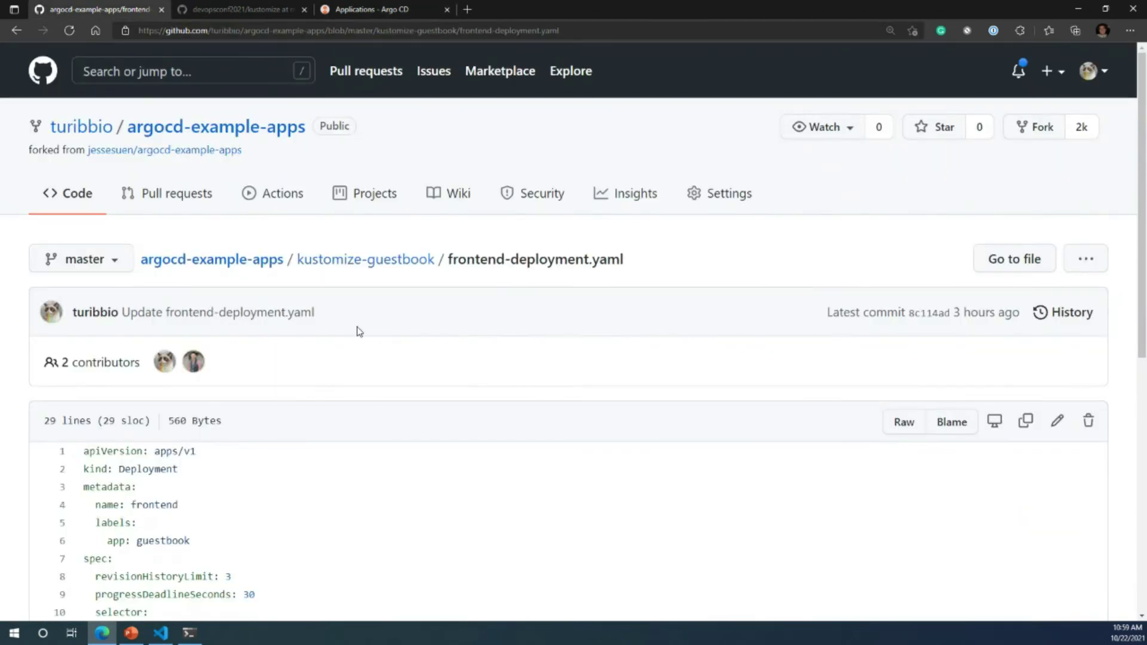
pyautogui.click(194, 136)
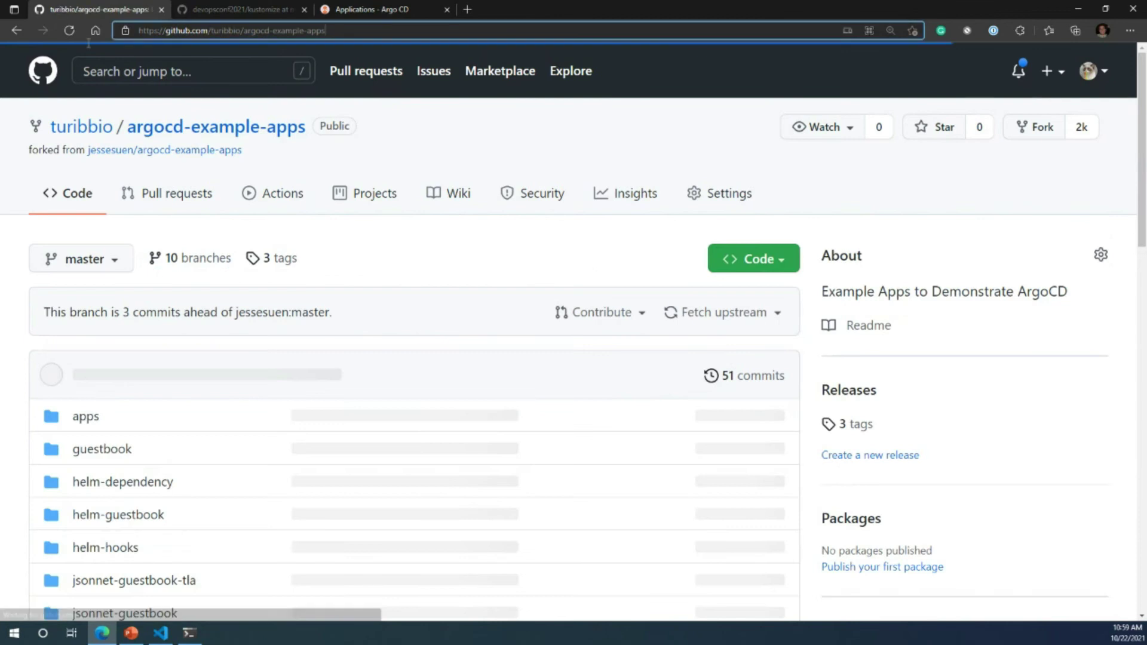
pyautogui.click(128, 31)
pyautogui.hotkey('ctrl', 'c')
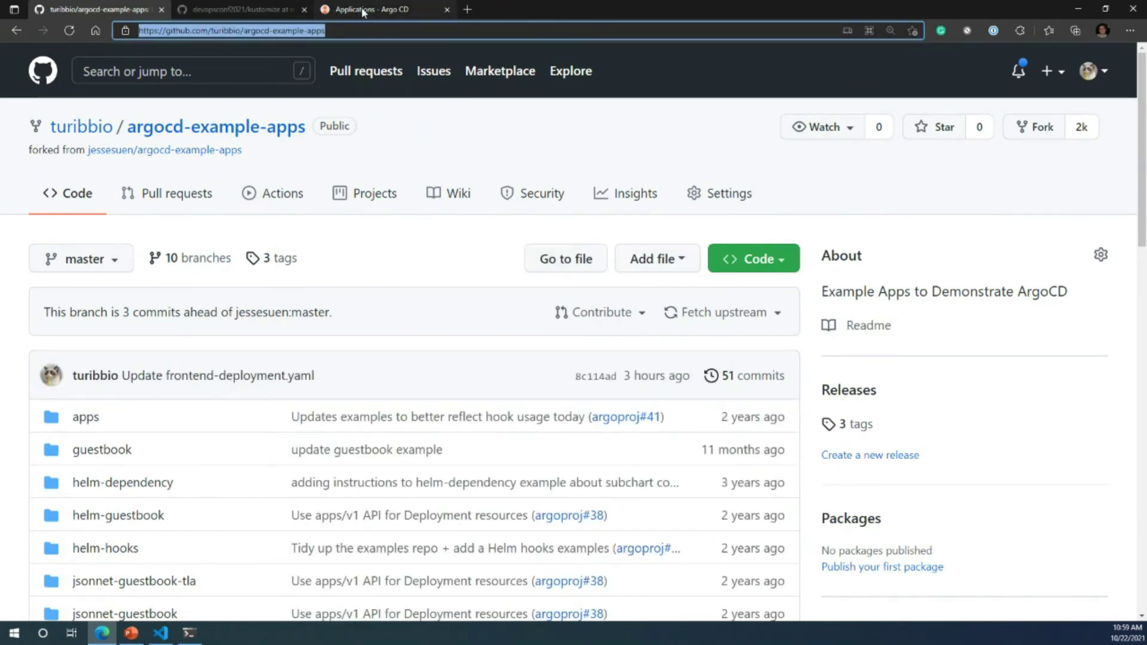
pyautogui.click(363, 12)
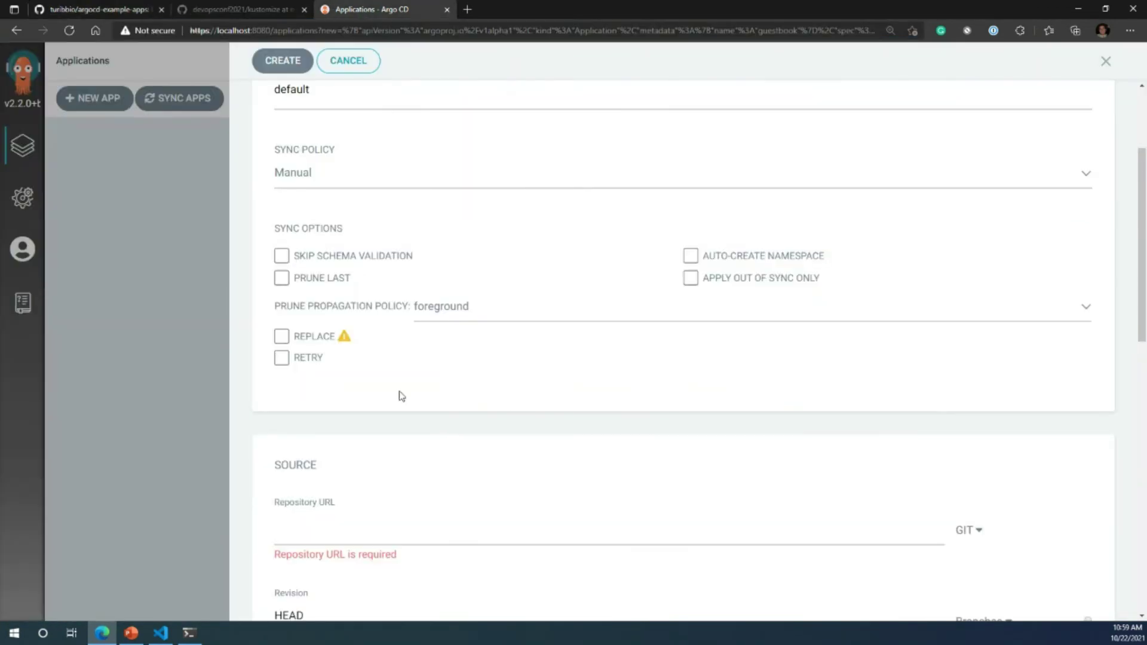
pyautogui.hotkey('ctrl', 'v')
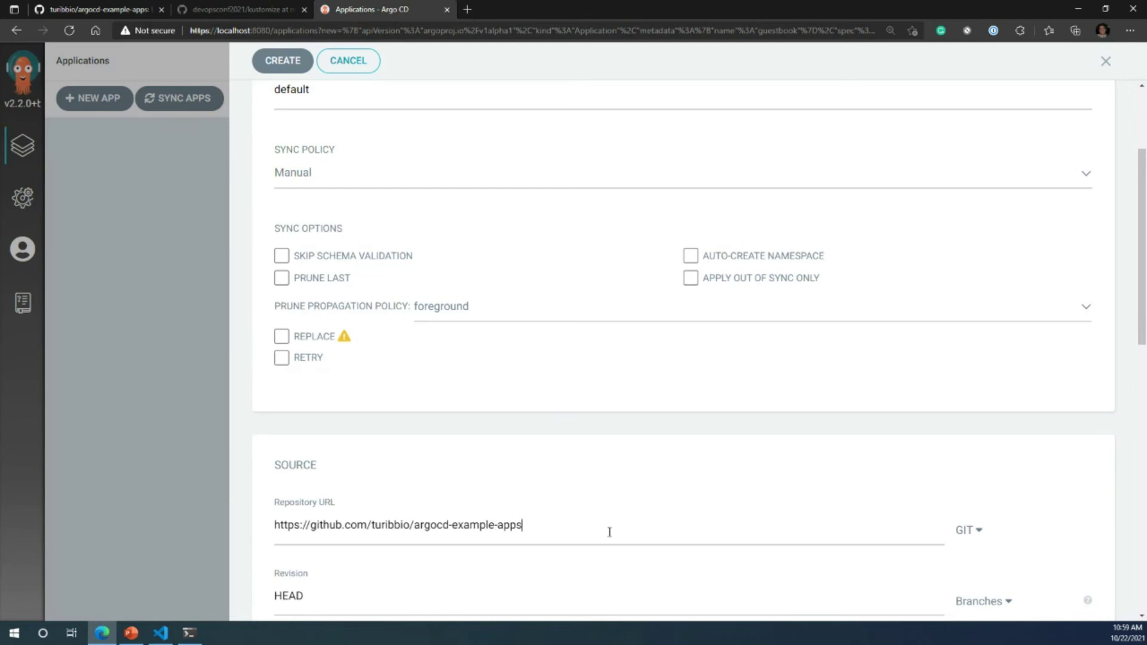
# Step: Set the source path to kustomize-guestbook
pyautogui.scroll(-1, 1022, 537)
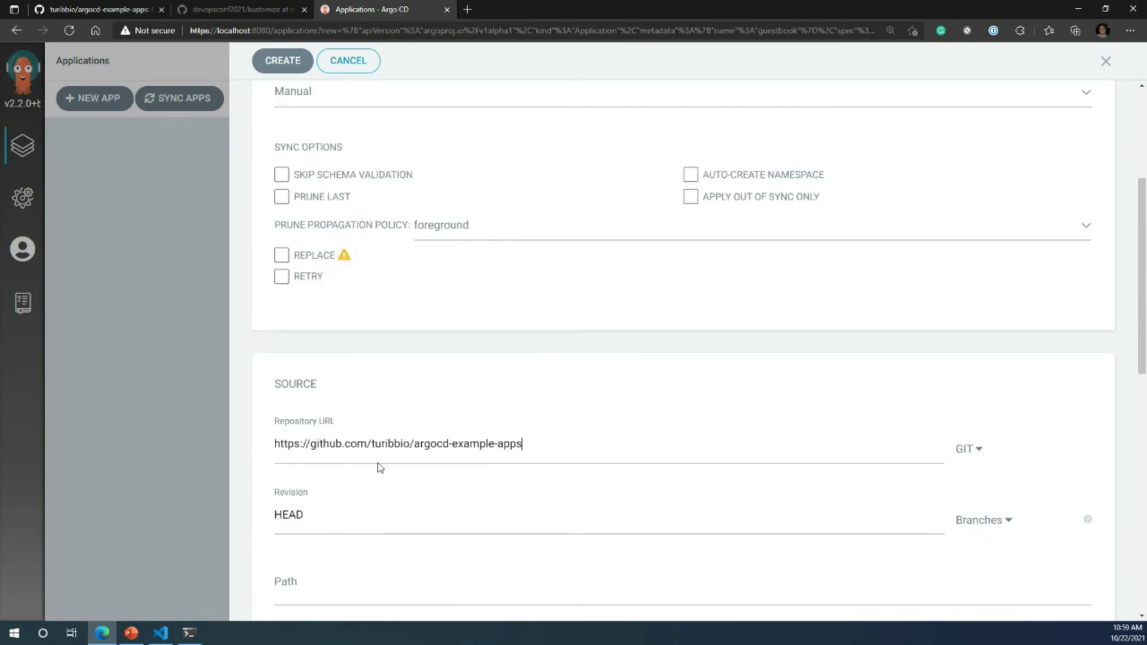
pyautogui.scroll(-1, 469, 436)
pyautogui.click(316, 515)
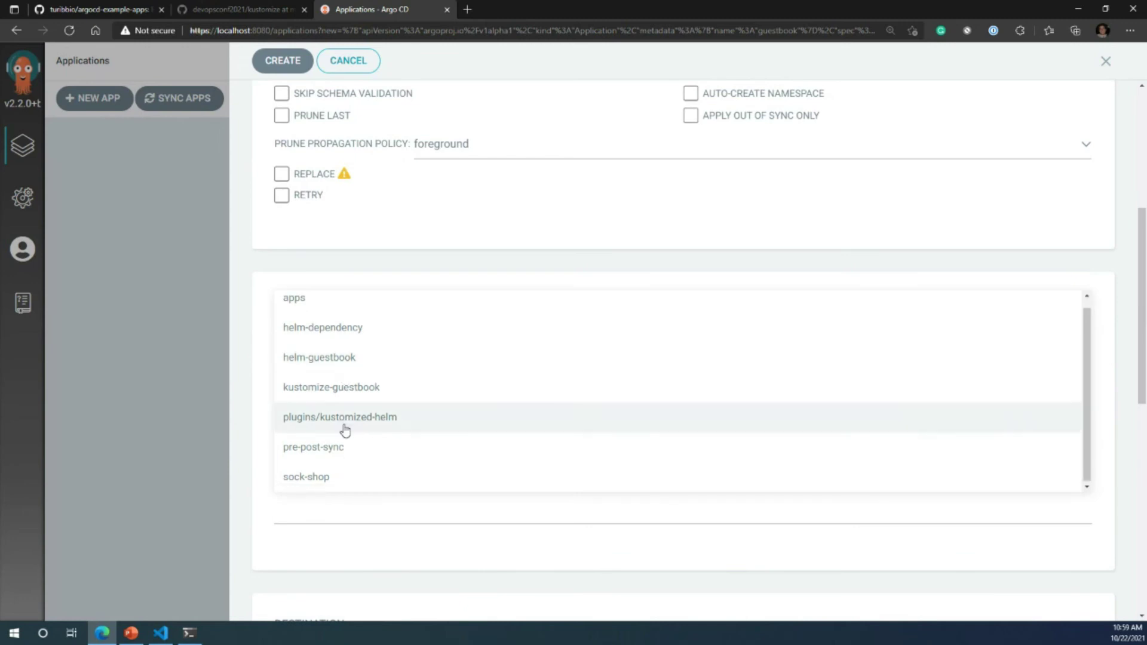
pyautogui.click(373, 388)
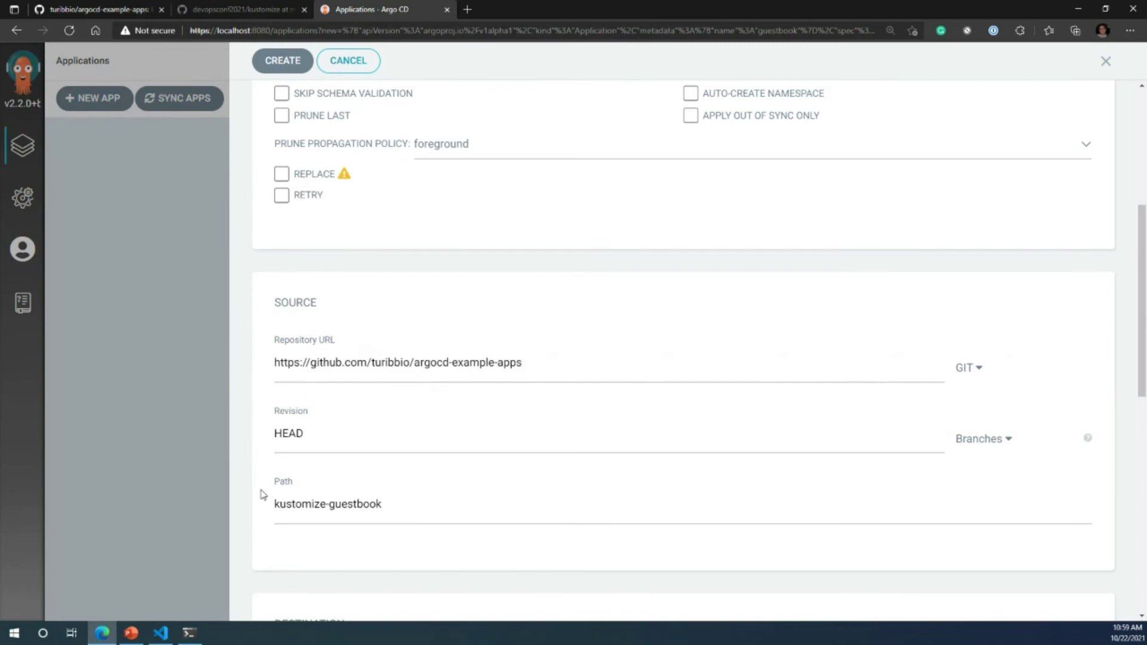
pyautogui.moveTo(391, 504); pyautogui.dragTo(217, 497)
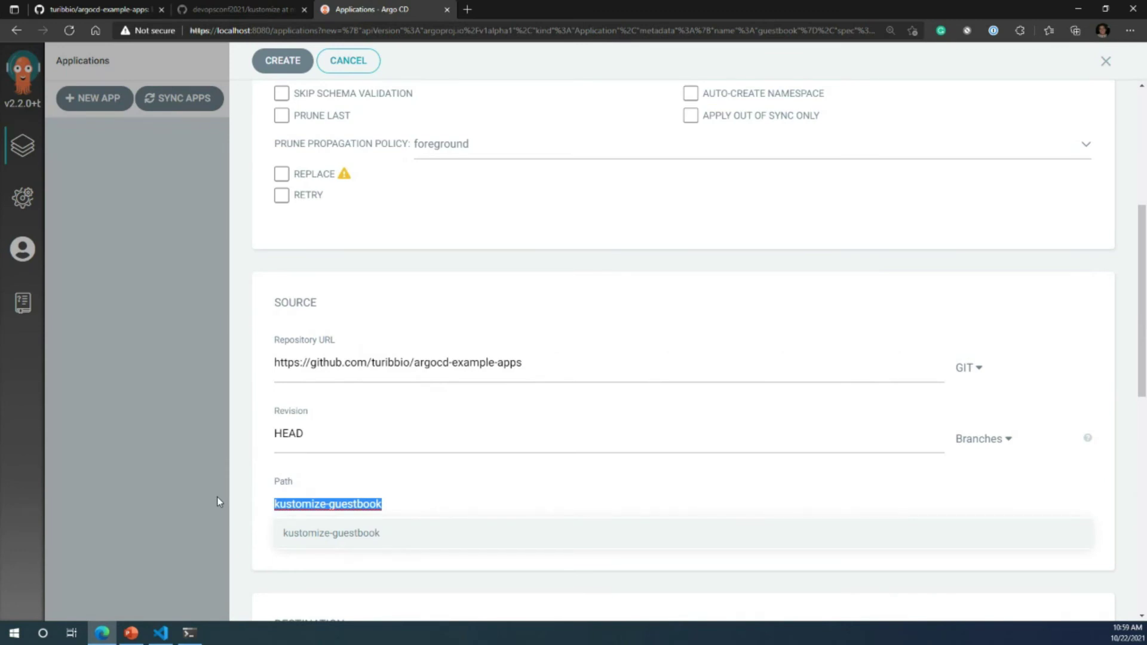
pyautogui.click(248, 520)
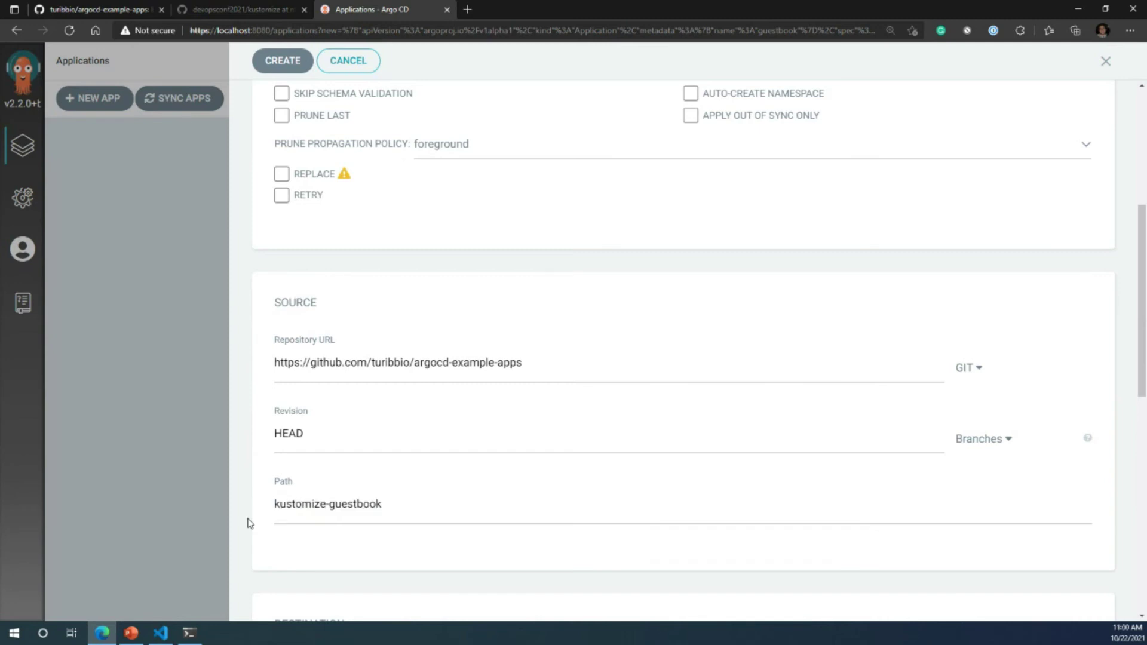
pyautogui.scroll(-8, 249, 519)
pyautogui.scroll(1, 248, 519)
pyautogui.click(311, 288)
pyautogui.click(314, 307)
pyautogui.click(319, 347)
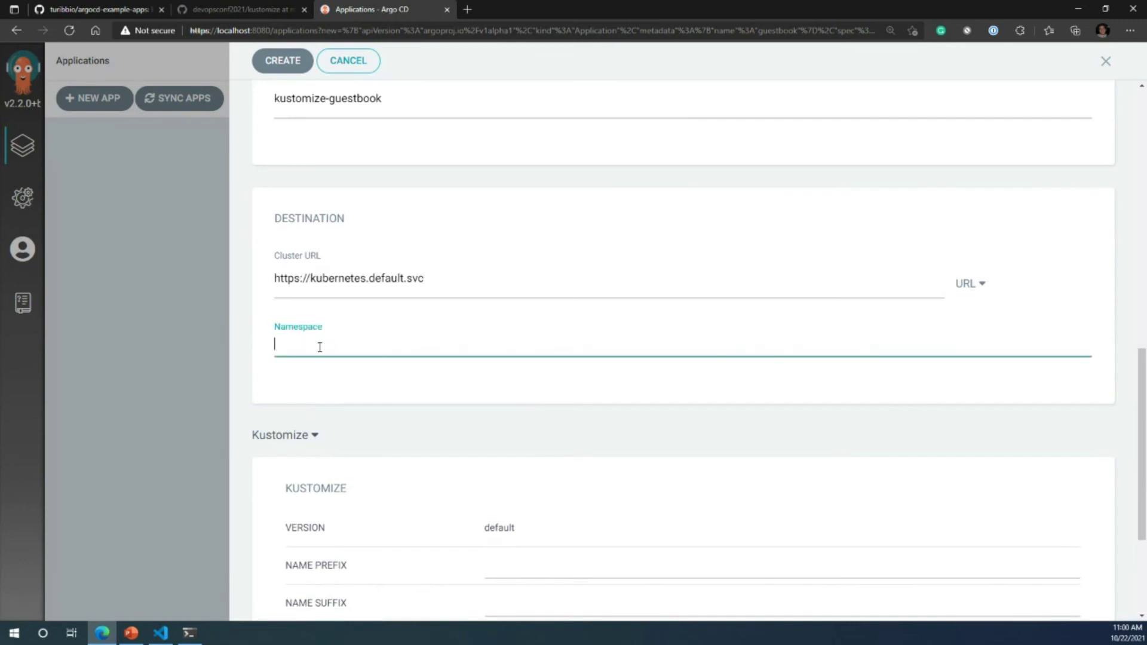
# Step: Enter argocd as the destination namespace and create the guestbook application
pyautogui.write('argocd')
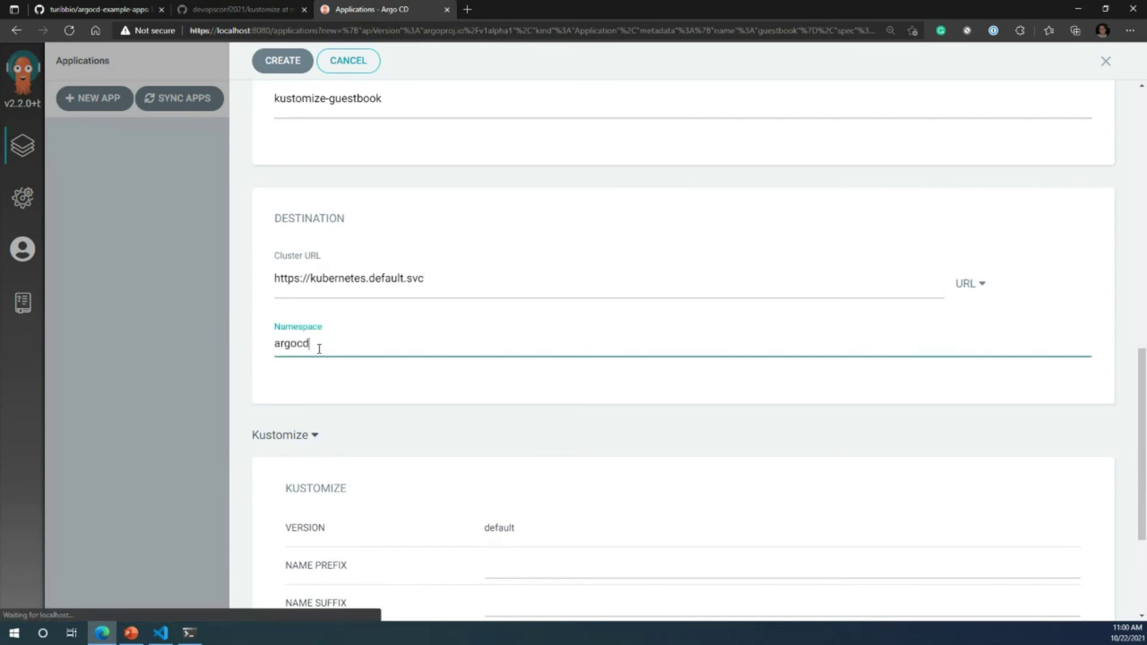
pyautogui.scroll(-1, 323, 383)
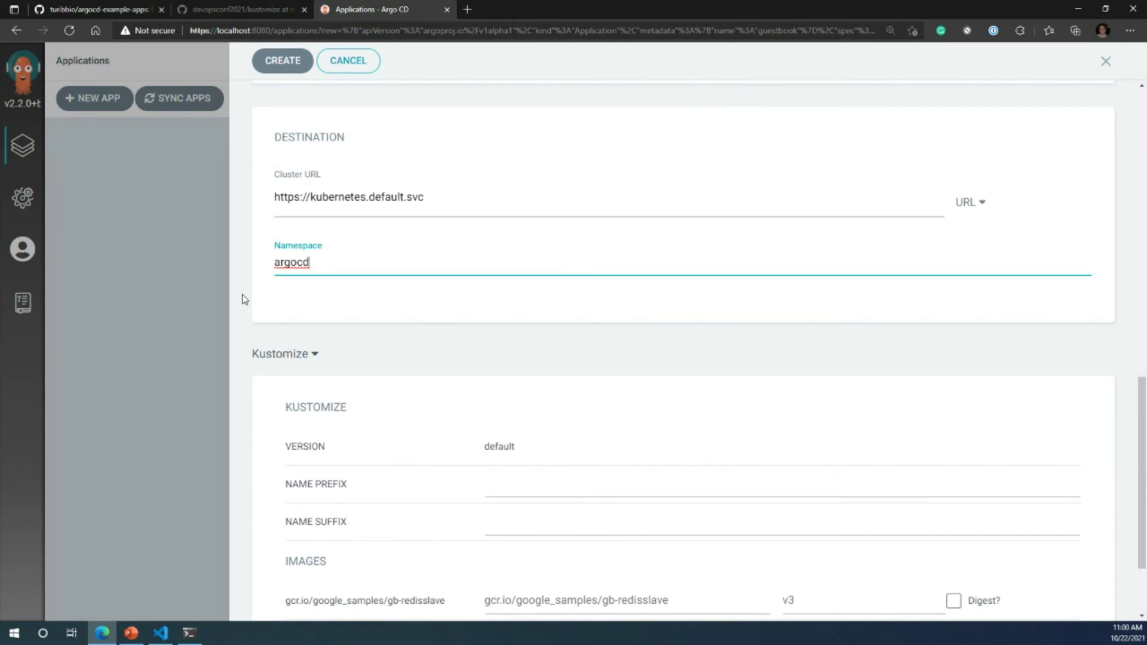
pyautogui.scroll(-2, 239, 510)
pyautogui.scroll(6, 239, 418)
pyautogui.click(282, 60)
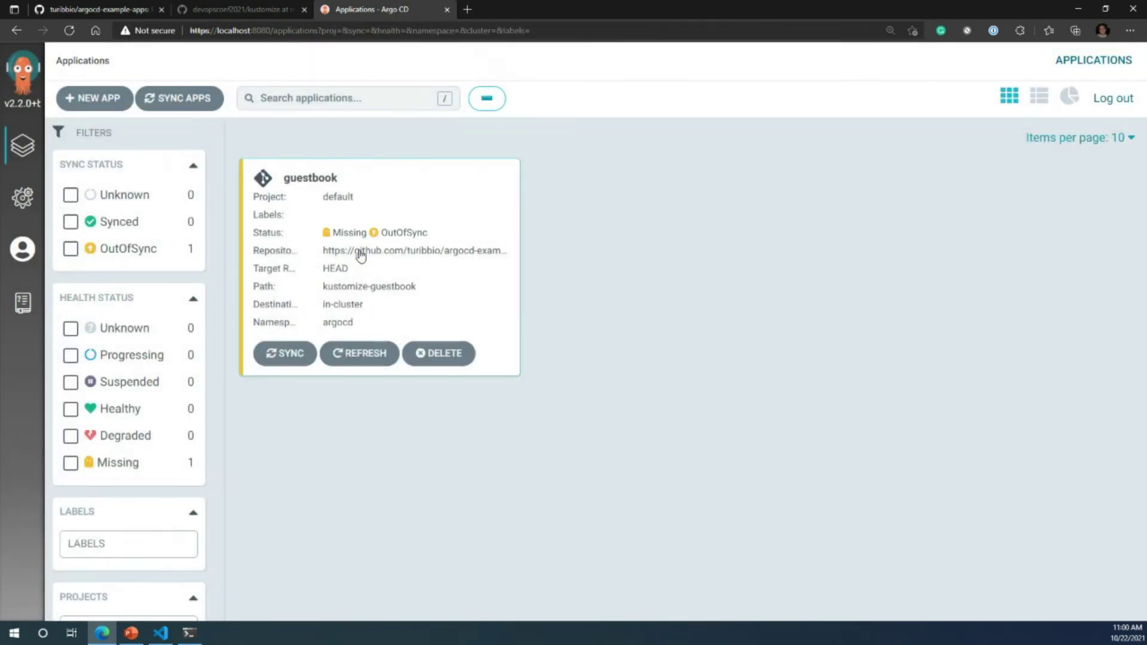
# Step: Open the guestbook application card to view its resource tree
pyautogui.click(364, 214)
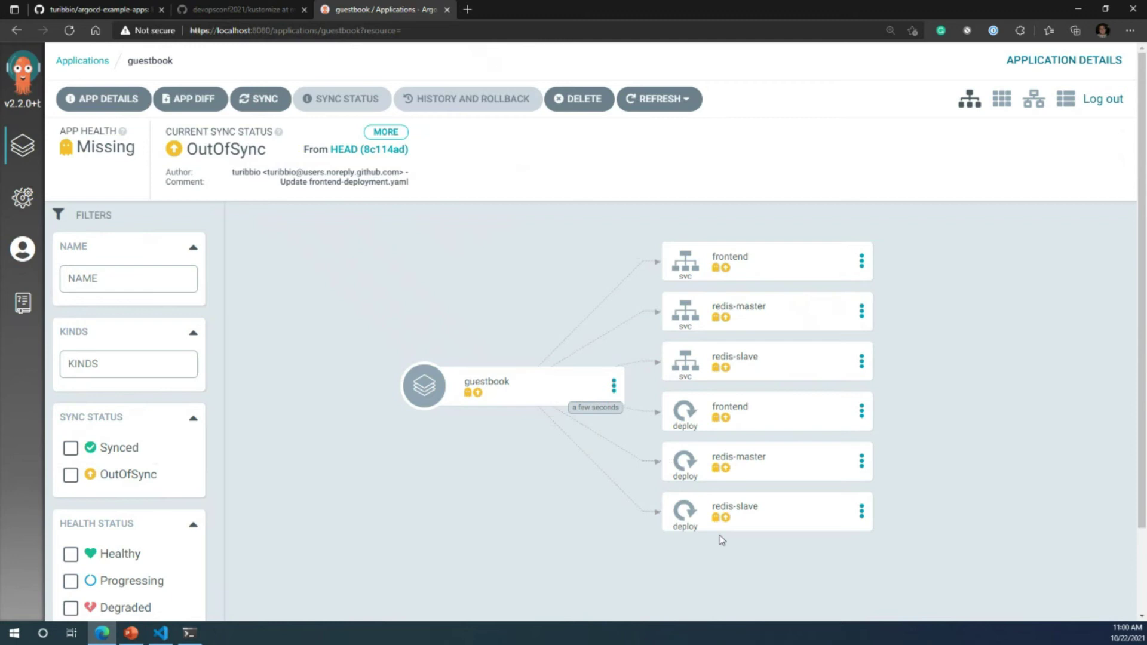
pyautogui.click(590, 394)
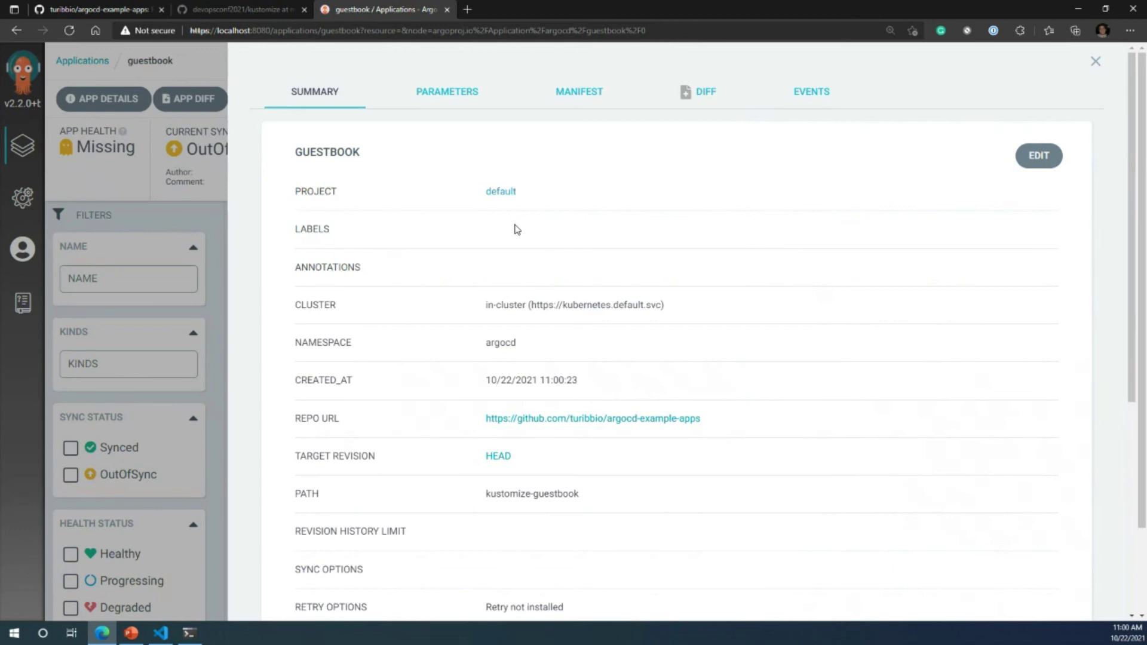
pyautogui.scroll(-1, 516, 230)
pyautogui.scroll(-1, 513, 230)
pyautogui.scroll(-1, 466, 404)
pyautogui.scroll(3, 465, 436)
pyautogui.click(436, 101)
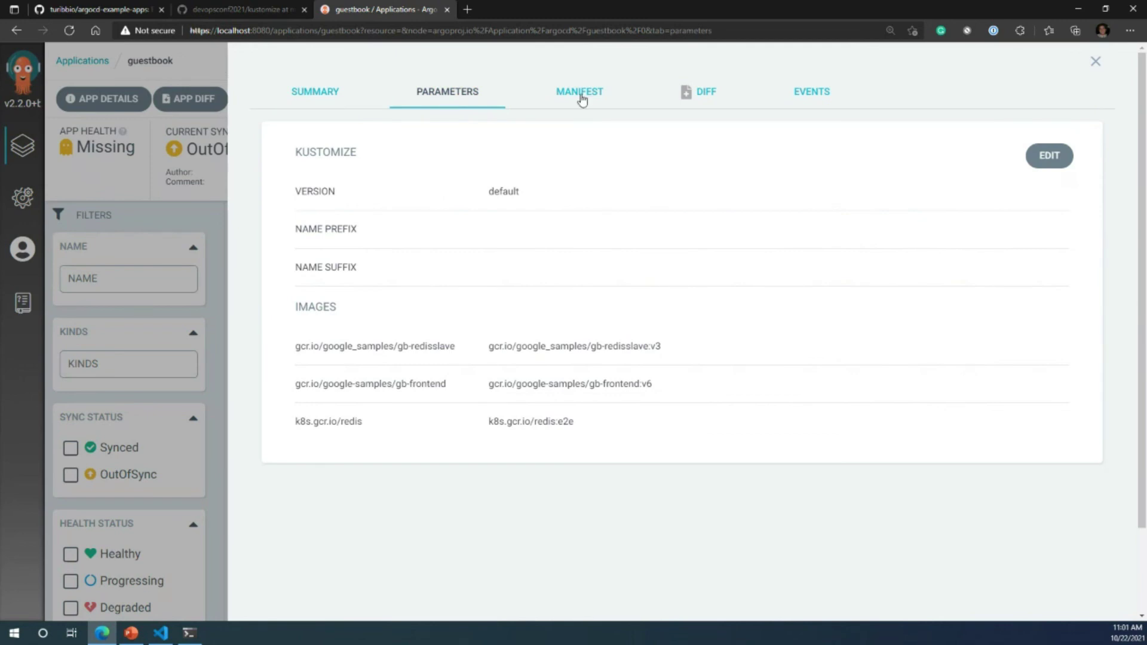
pyautogui.click(582, 98)
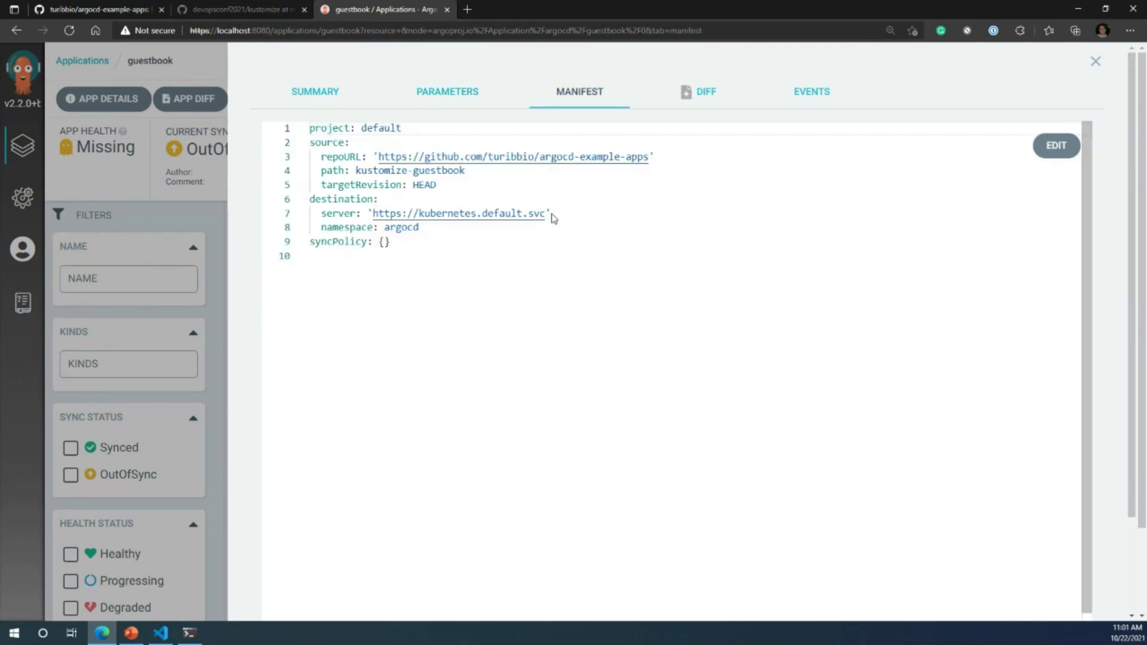
pyautogui.moveTo(426, 265); pyautogui.dragTo(312, 154)
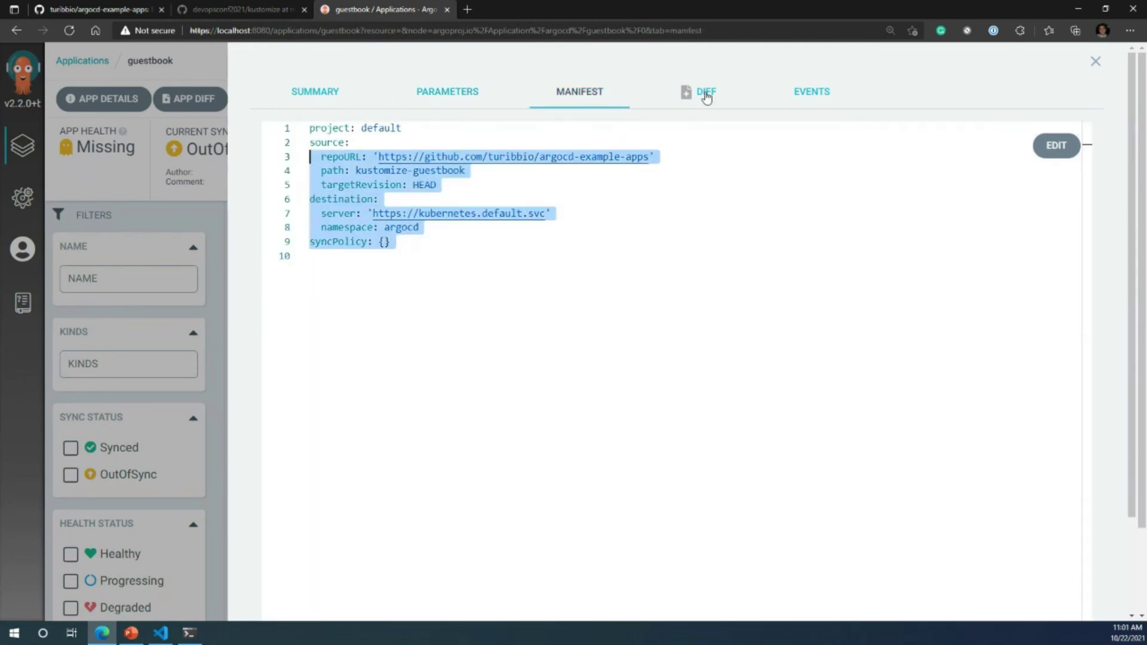
pyautogui.click(705, 94)
pyautogui.scroll(-1, 721, 388)
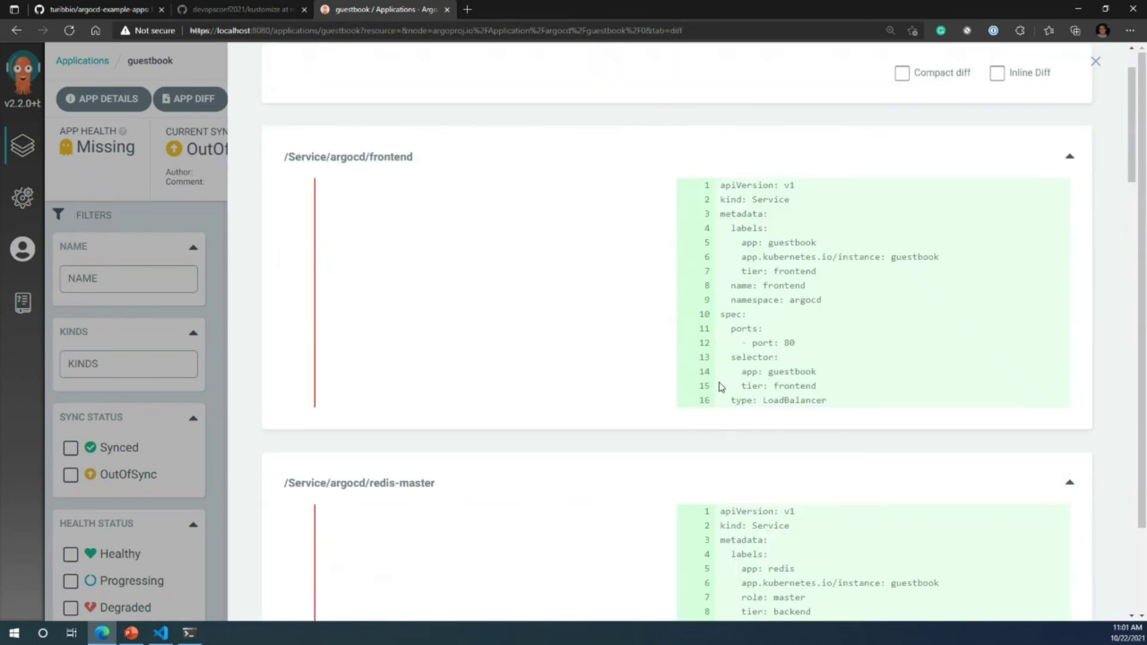
pyautogui.scroll(1, 721, 387)
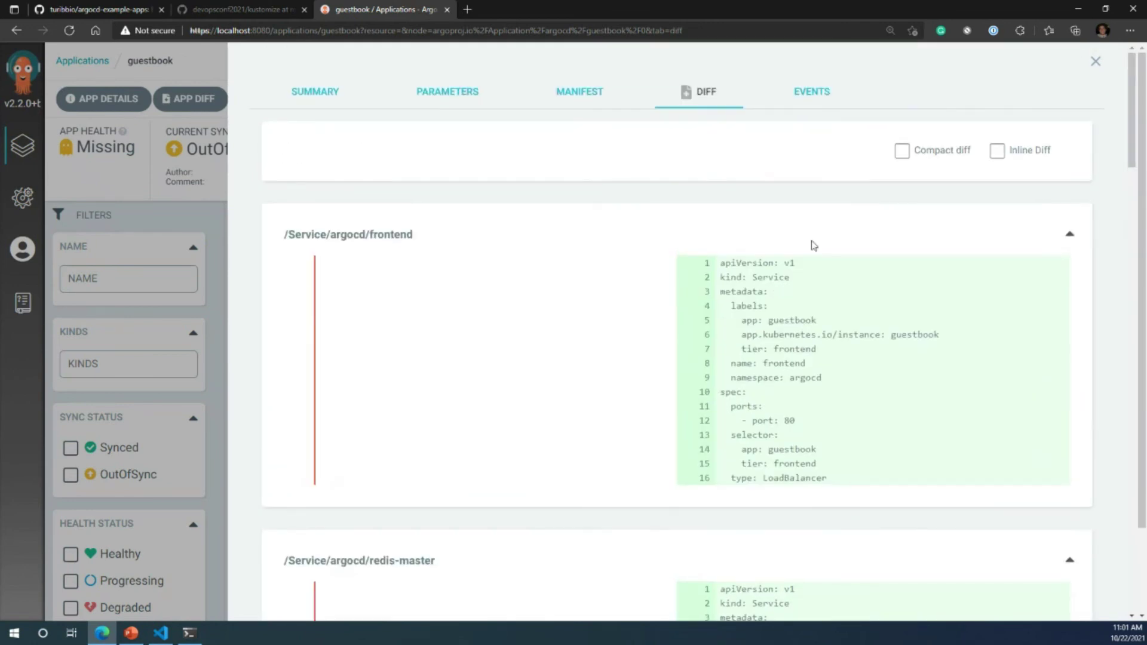
pyautogui.click(803, 99)
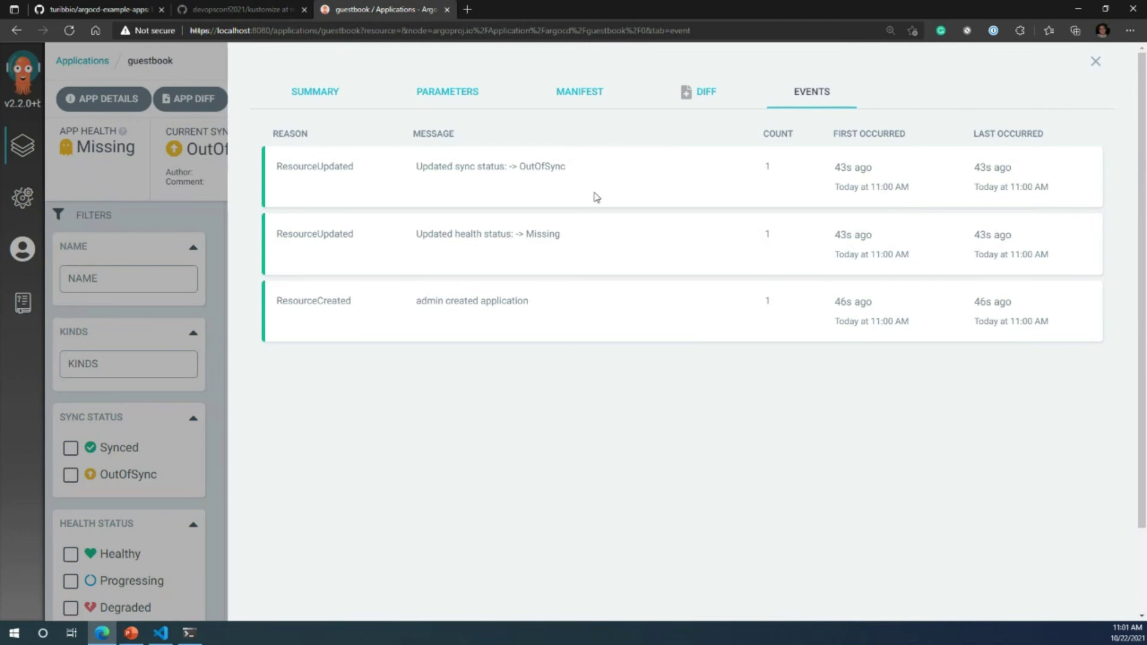
pyautogui.click(1099, 62)
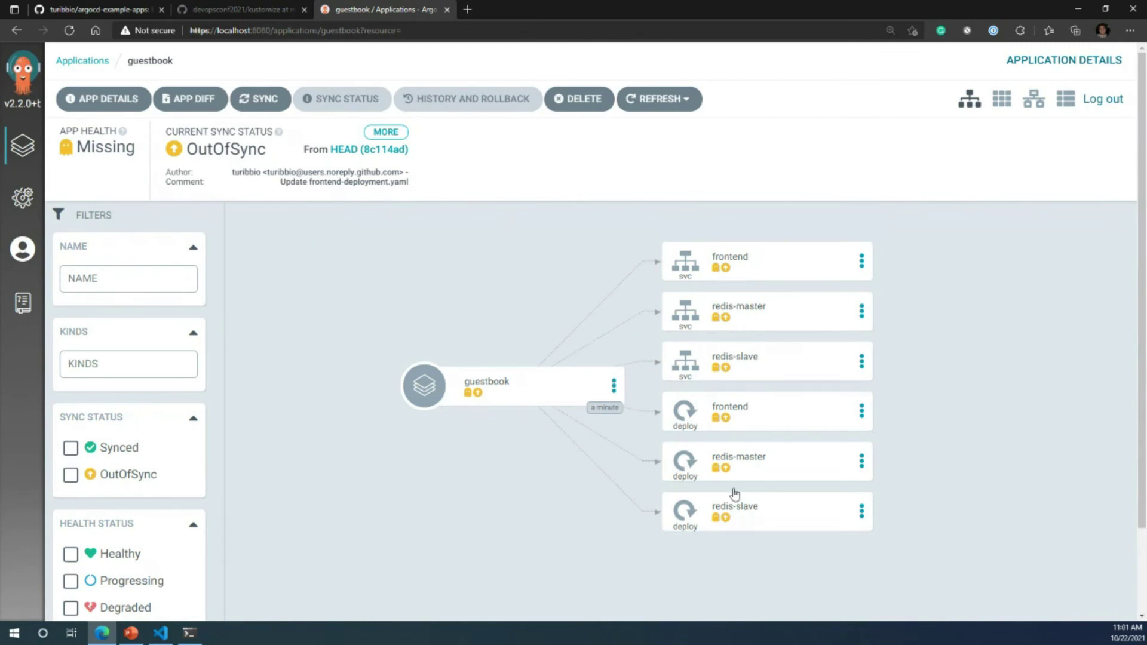
pyautogui.click(768, 414)
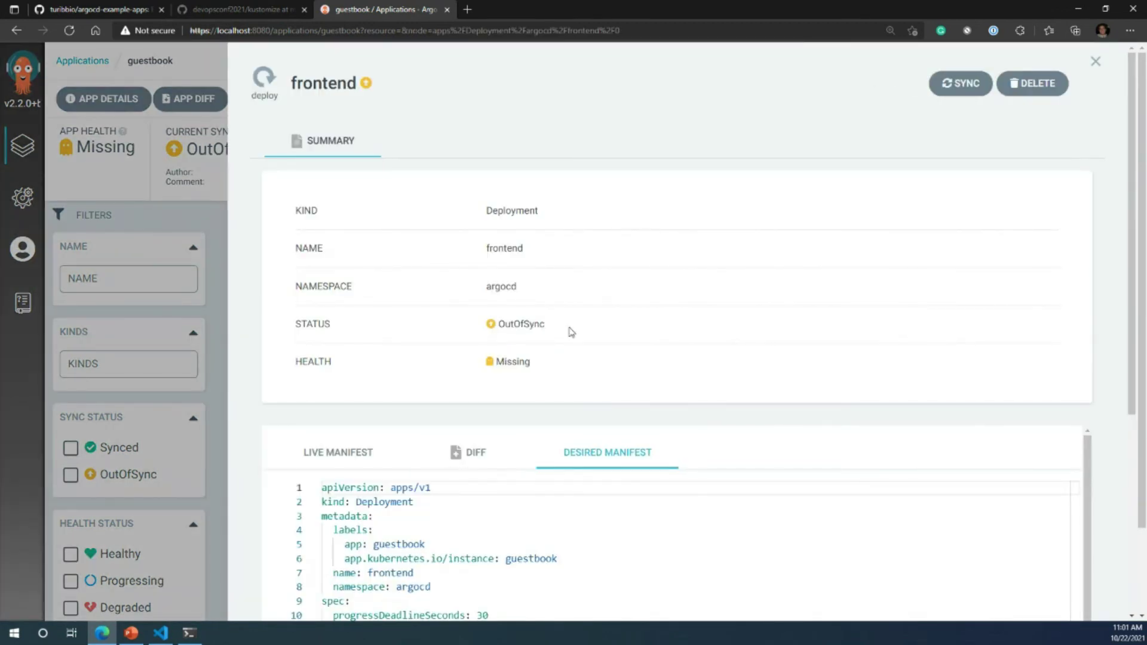
pyautogui.scroll(-3, 570, 478)
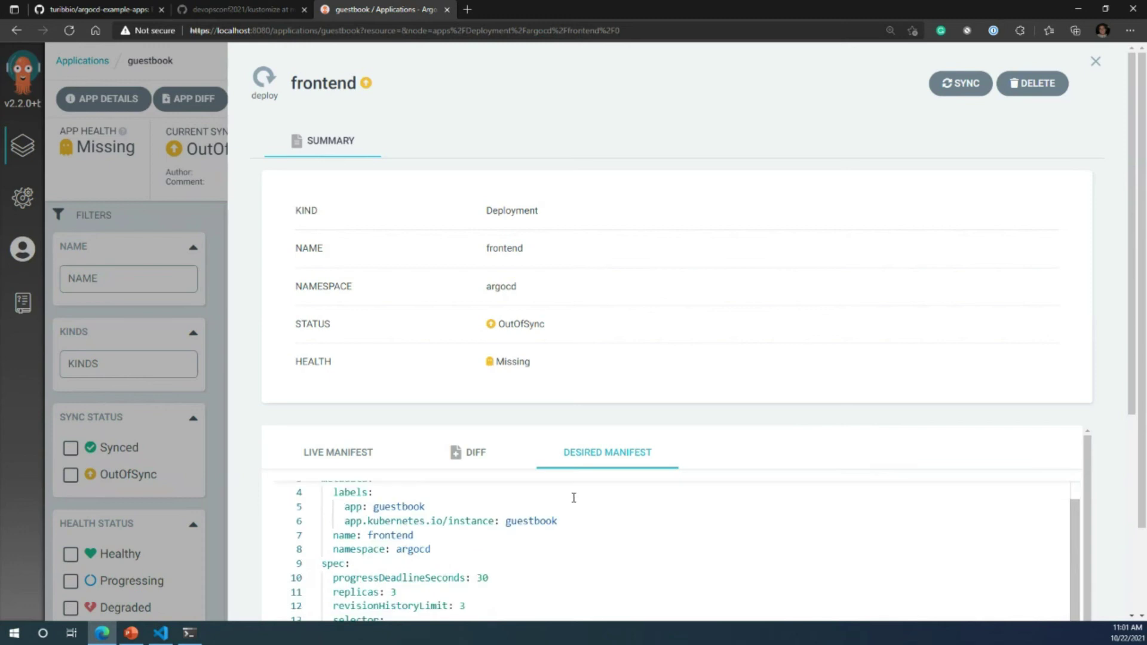
pyautogui.scroll(-3, 405, 552)
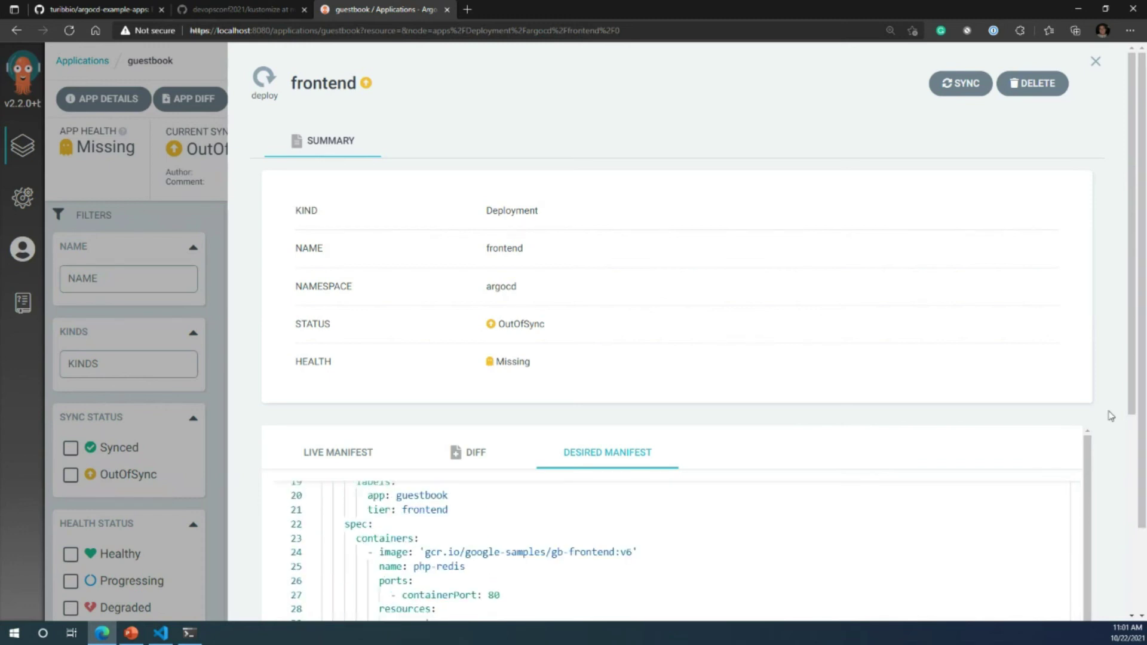
pyautogui.scroll(-5, 1111, 416)
pyautogui.scroll(10, 463, 365)
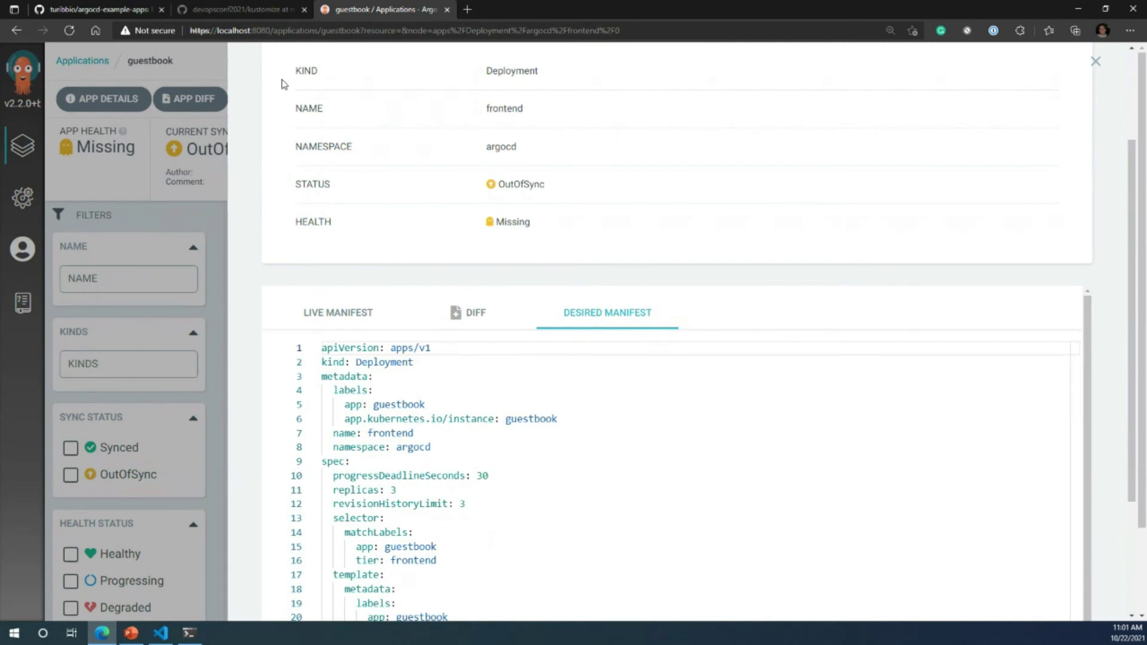
pyautogui.click(1095, 61)
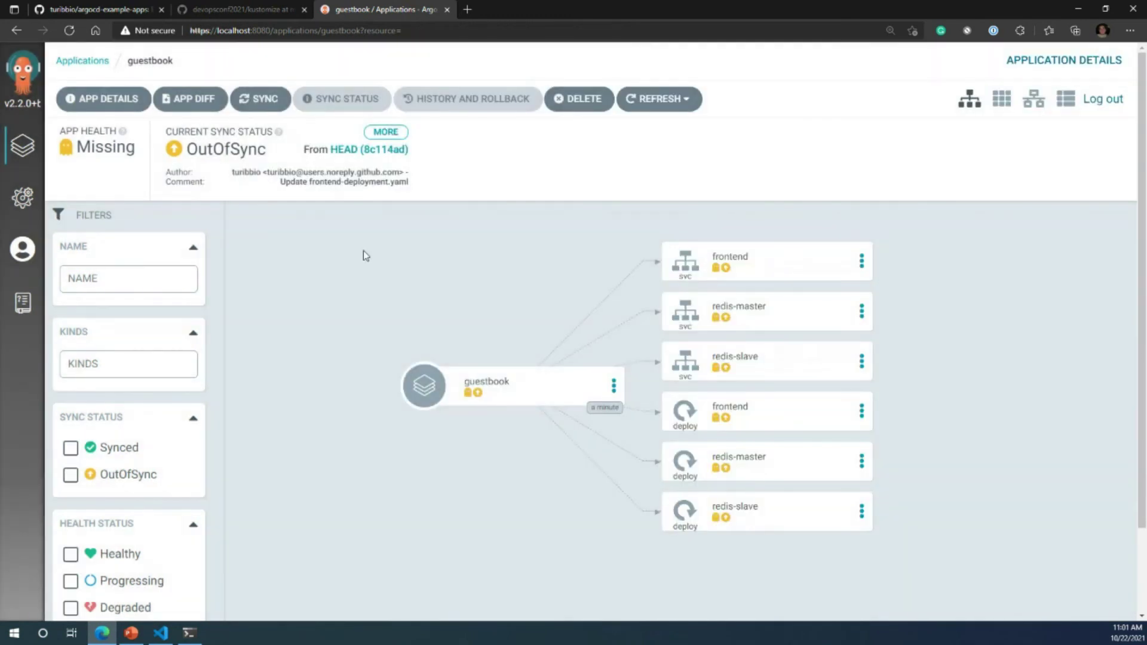
pyautogui.moveTo(186, 149); pyautogui.dragTo(266, 153)
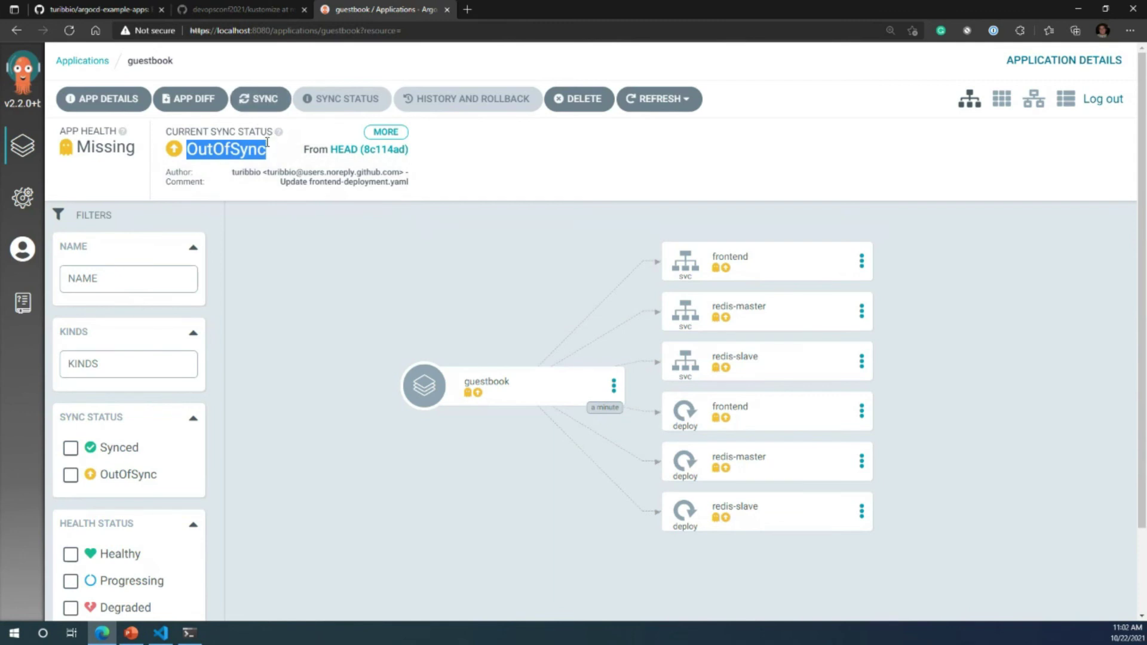
# Step: Synchronize guestbook to HEAD with all six resources selected
pyautogui.click(266, 106)
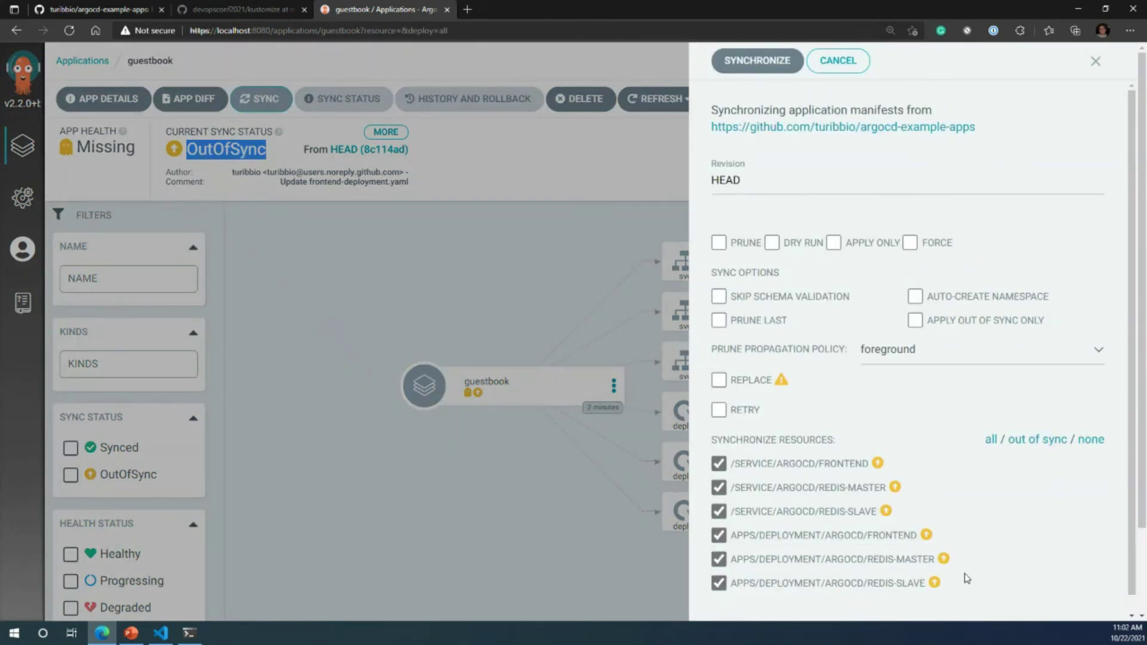
pyautogui.scroll(-1, 930, 425)
pyautogui.scroll(1, 930, 411)
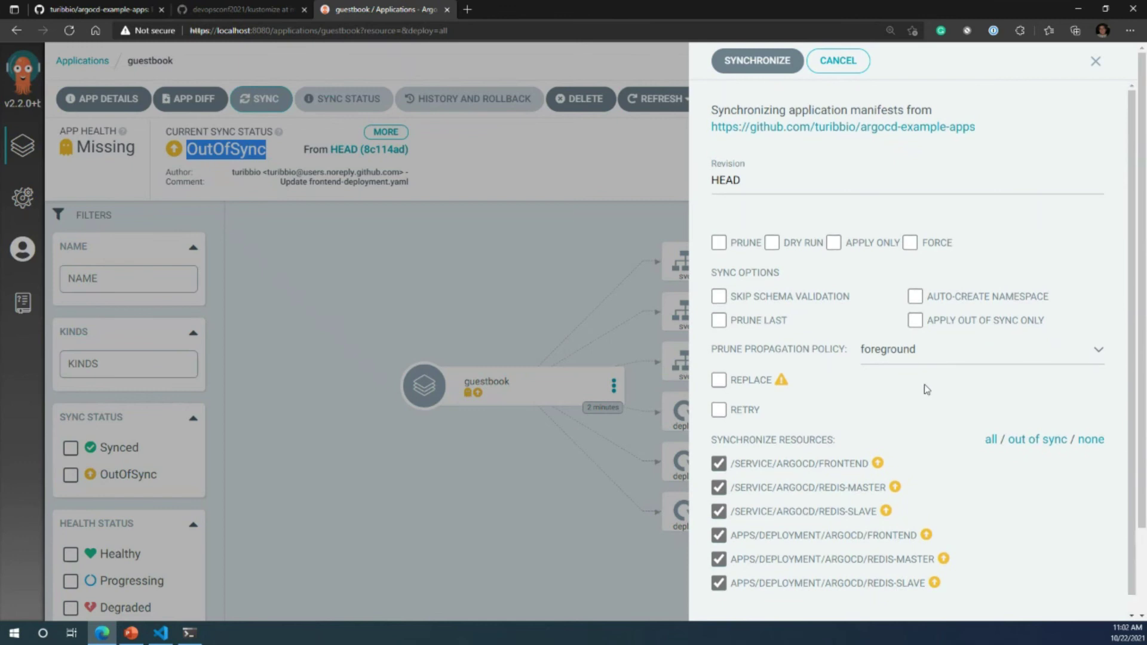
pyautogui.click(753, 71)
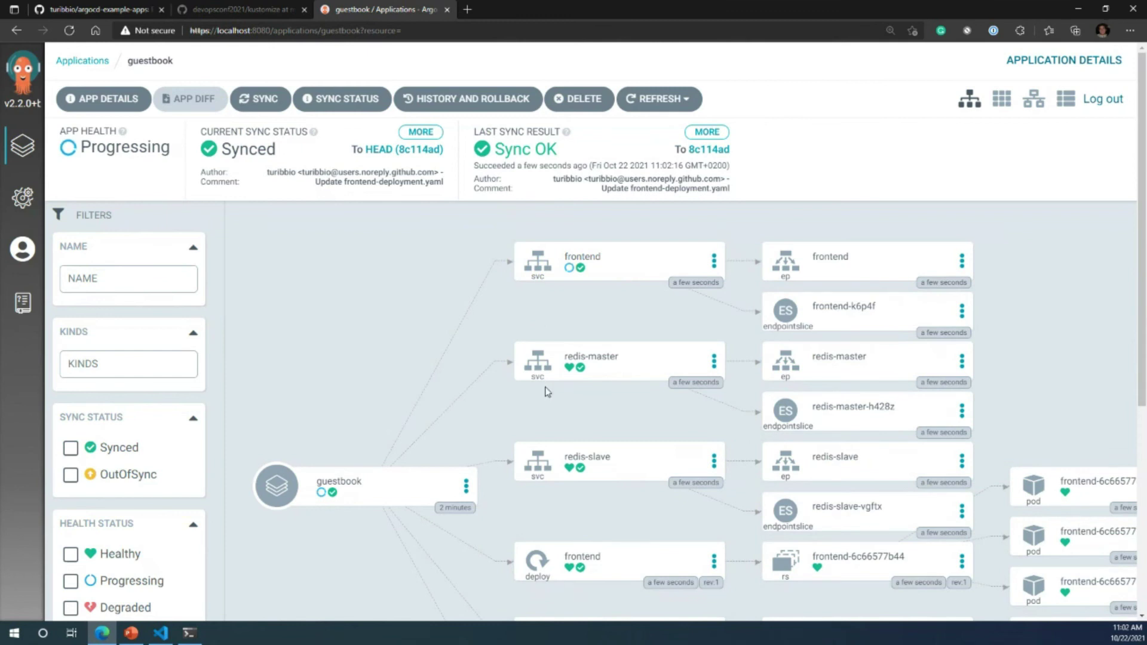
pyautogui.scroll(-1, 541, 424)
pyautogui.scroll(-2, 538, 555)
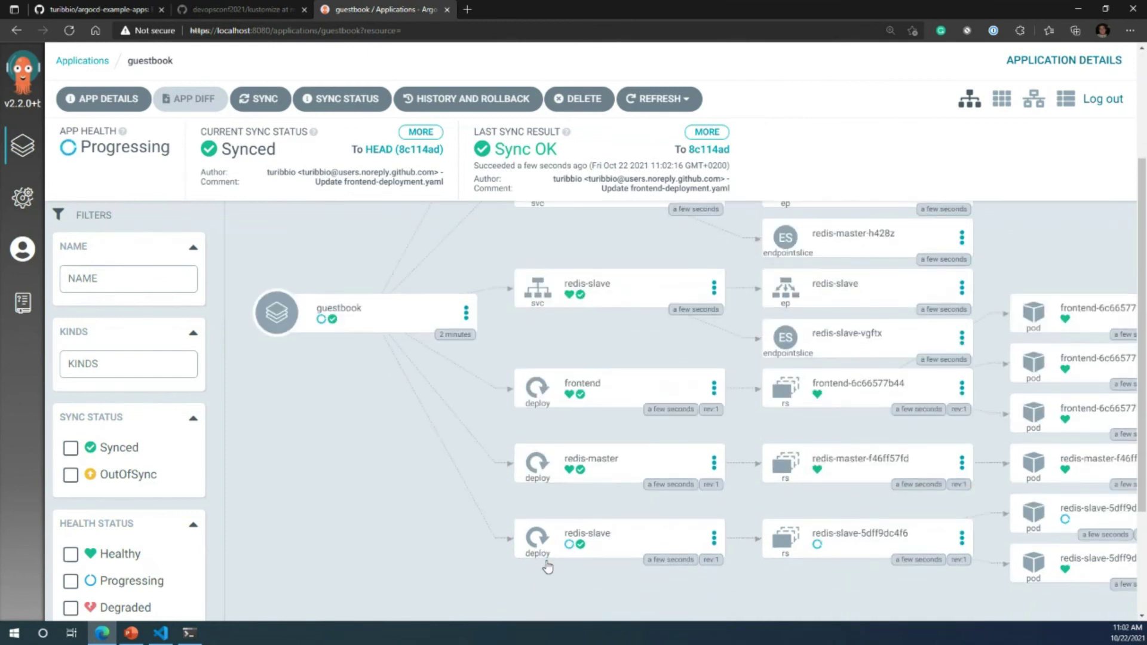
pyautogui.scroll(2, 546, 566)
pyautogui.scroll(1, 490, 300)
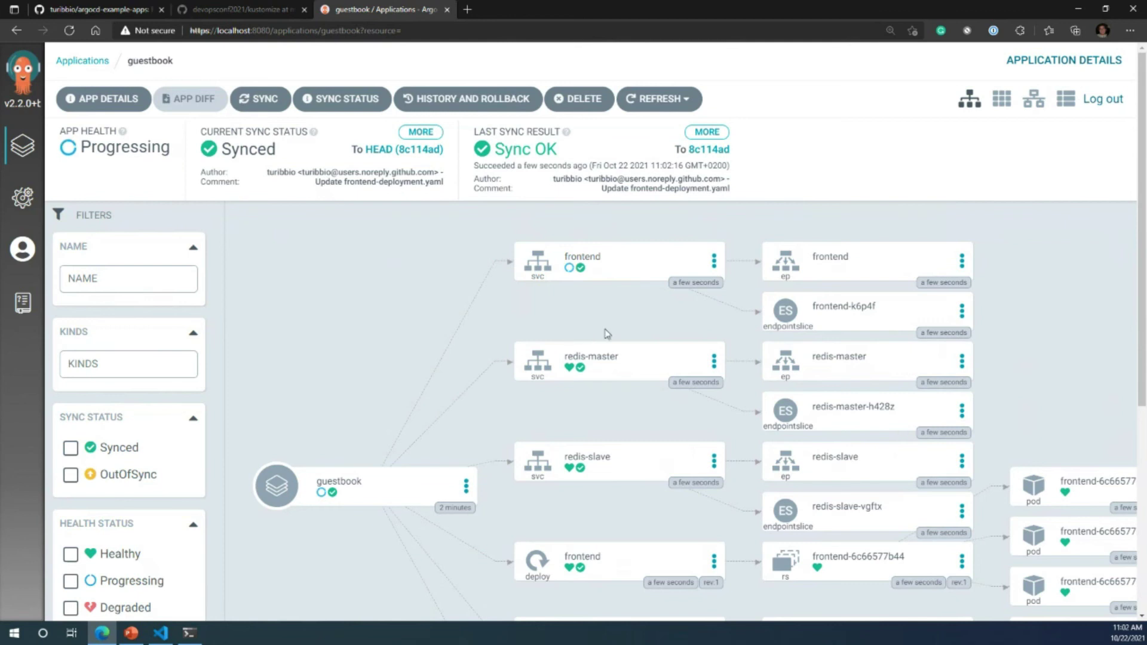
pyautogui.scroll(-1, 578, 341)
pyautogui.scroll(-2, 578, 342)
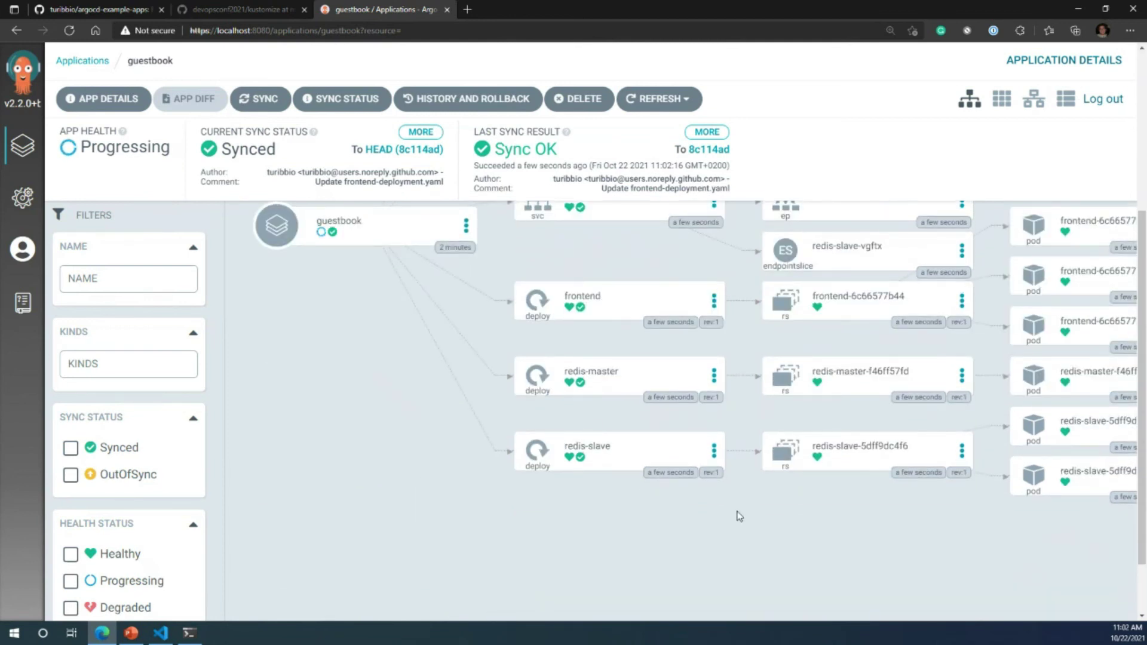
pyautogui.scroll(2, 740, 514)
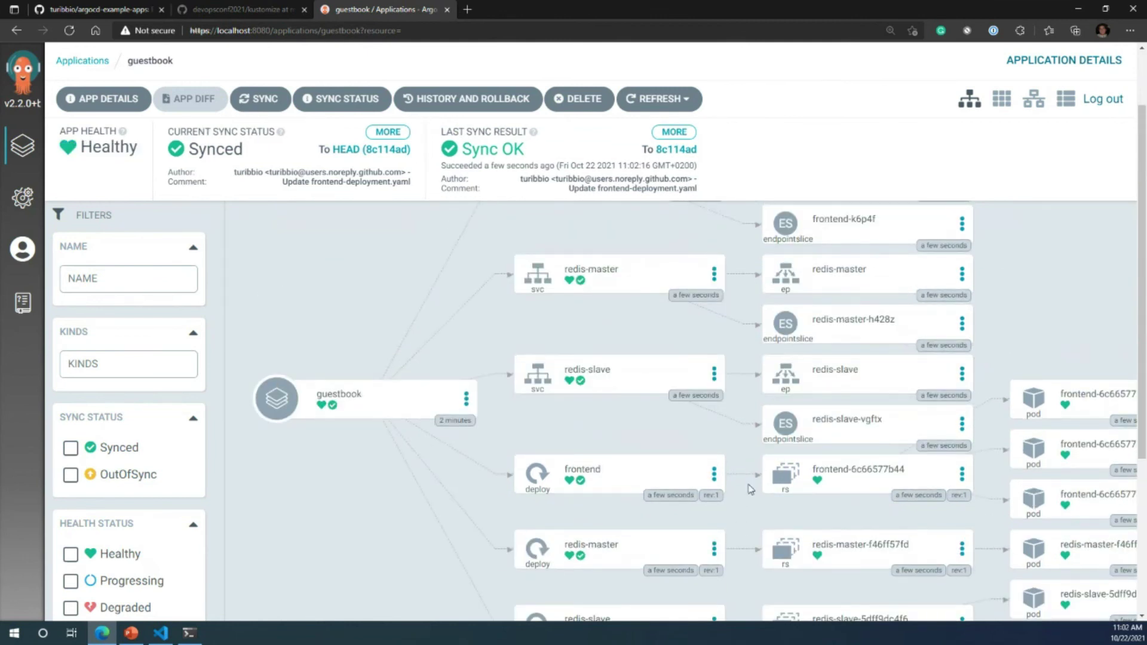
pyautogui.scroll(1, 751, 471)
pyautogui.moveTo(646, 575); pyautogui.dragTo(899, 435)
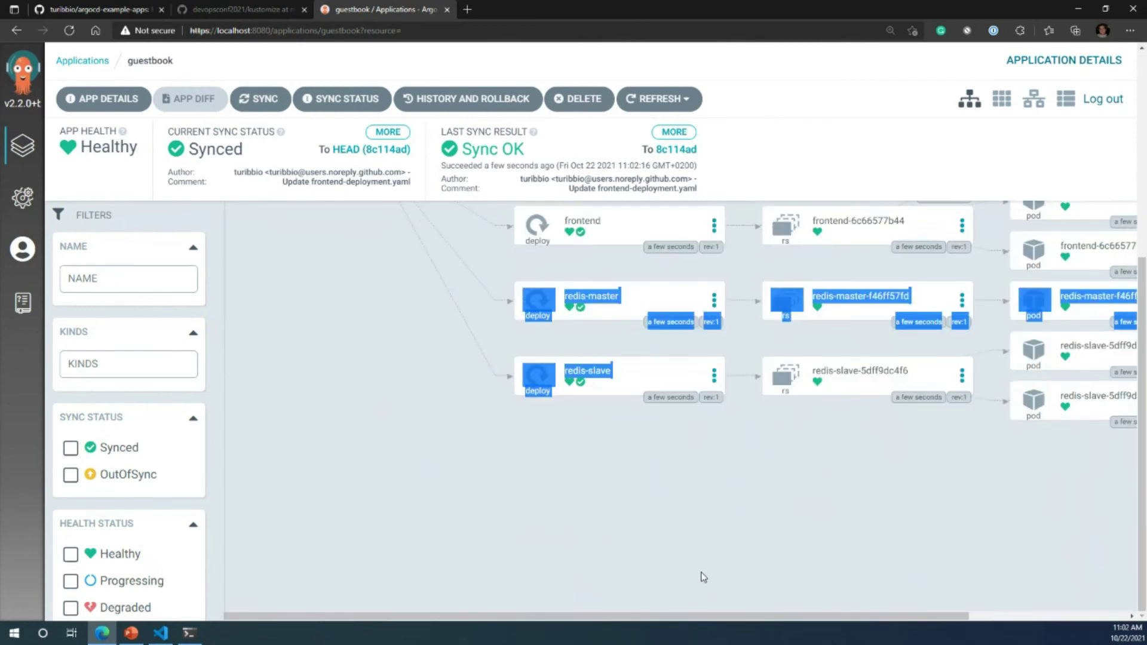
pyautogui.click(898, 439)
pyautogui.moveTo(829, 616); pyautogui.dragTo(983, 616)
pyautogui.scroll(3, 888, 498)
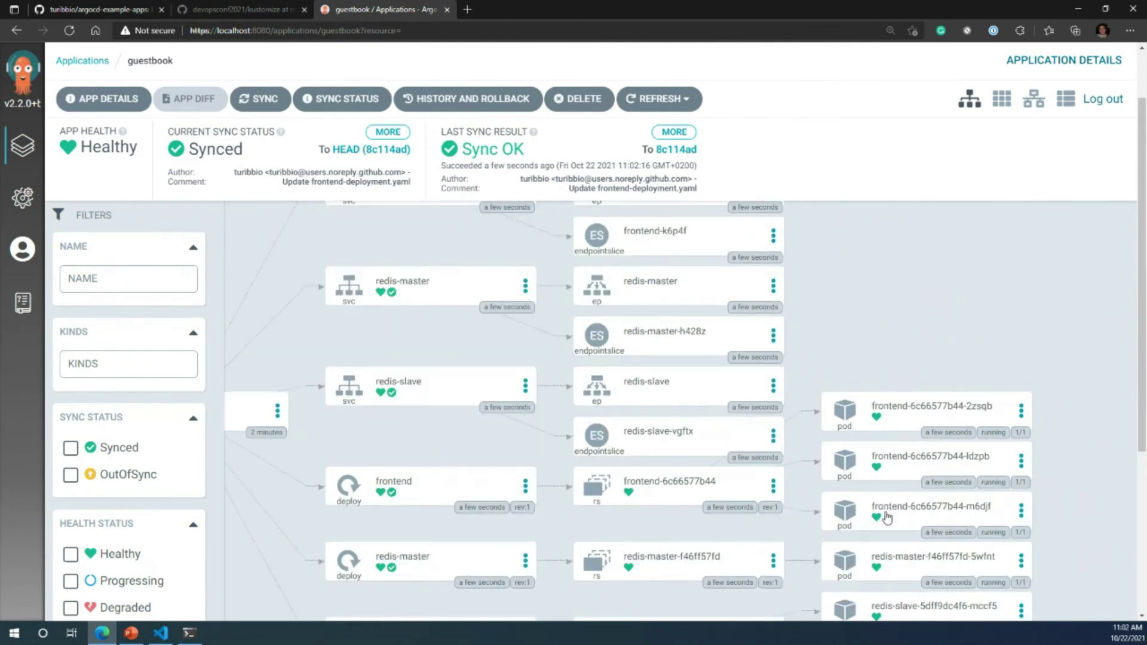
pyautogui.click(884, 514)
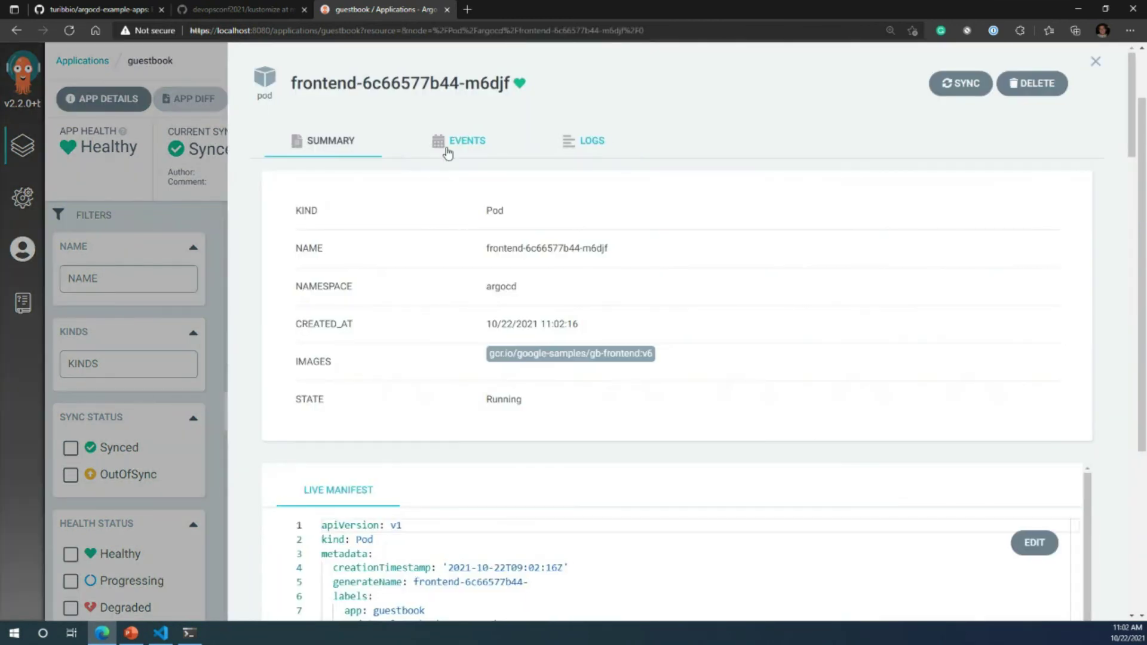
pyautogui.scroll(-3, 591, 567)
pyautogui.scroll(3, 590, 578)
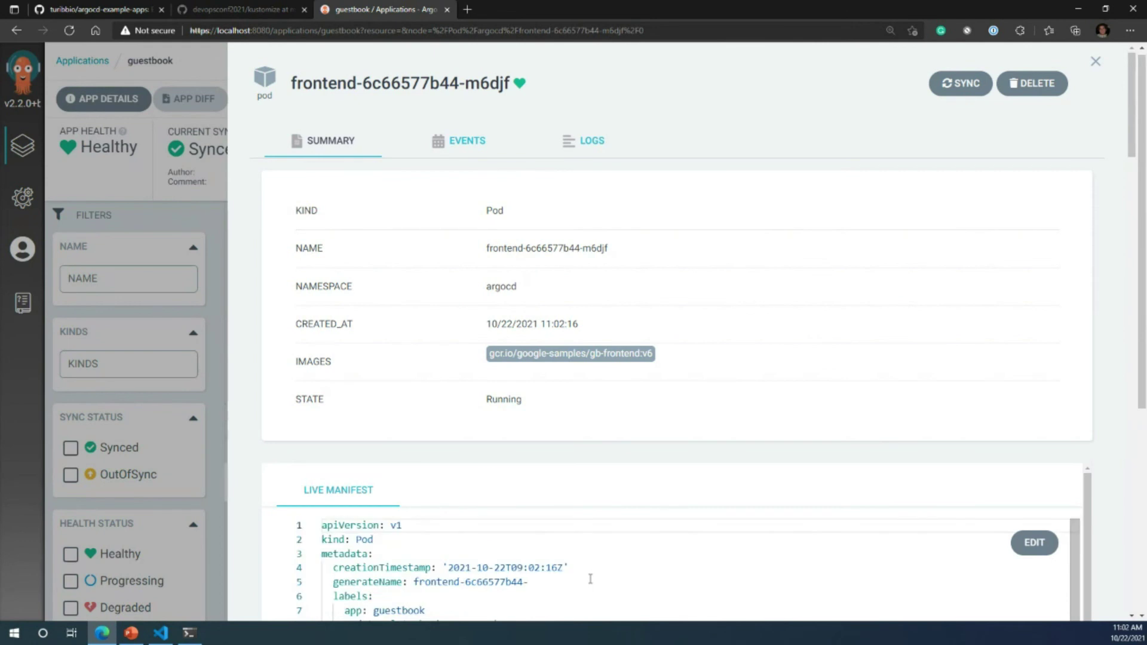
pyautogui.click(461, 153)
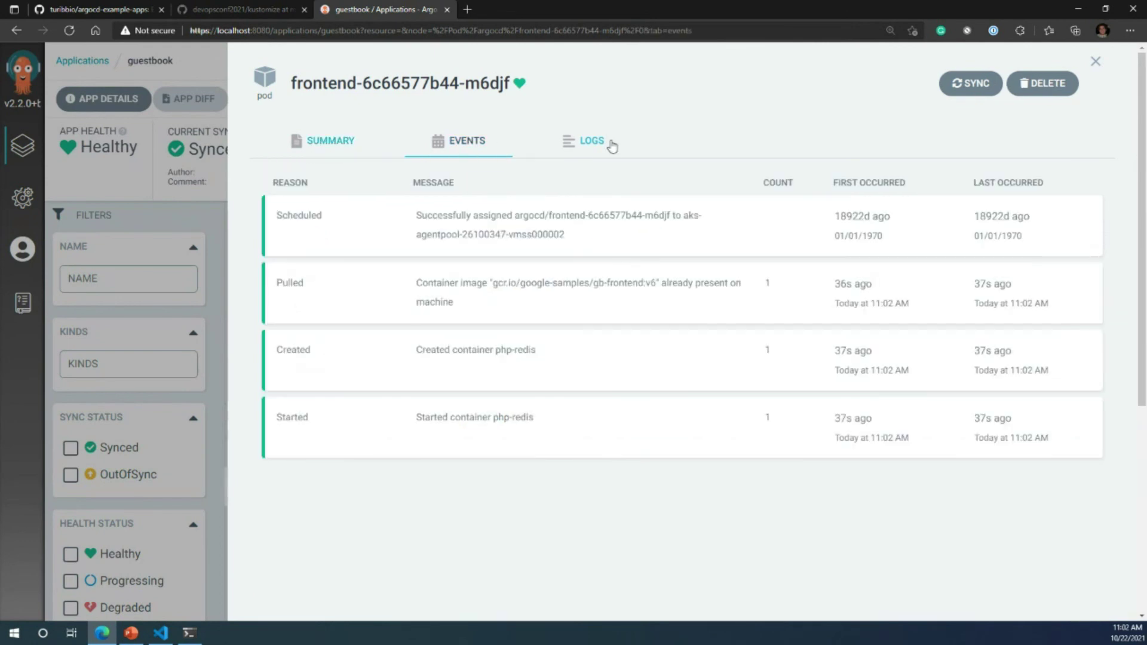
pyautogui.click(588, 144)
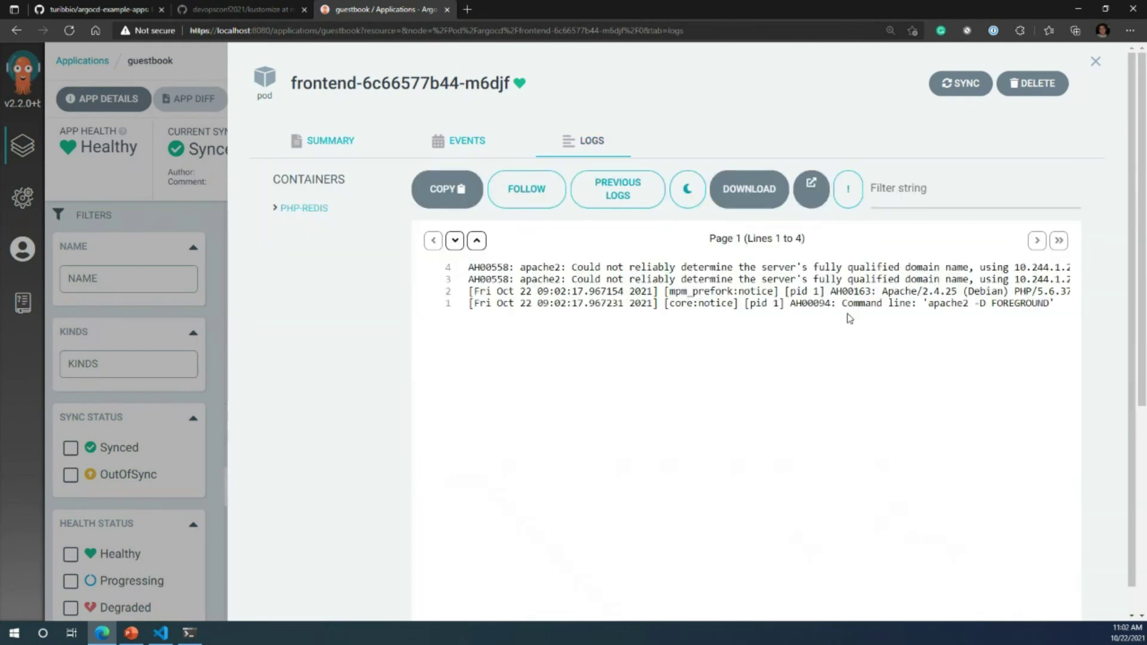
pyautogui.click(1096, 62)
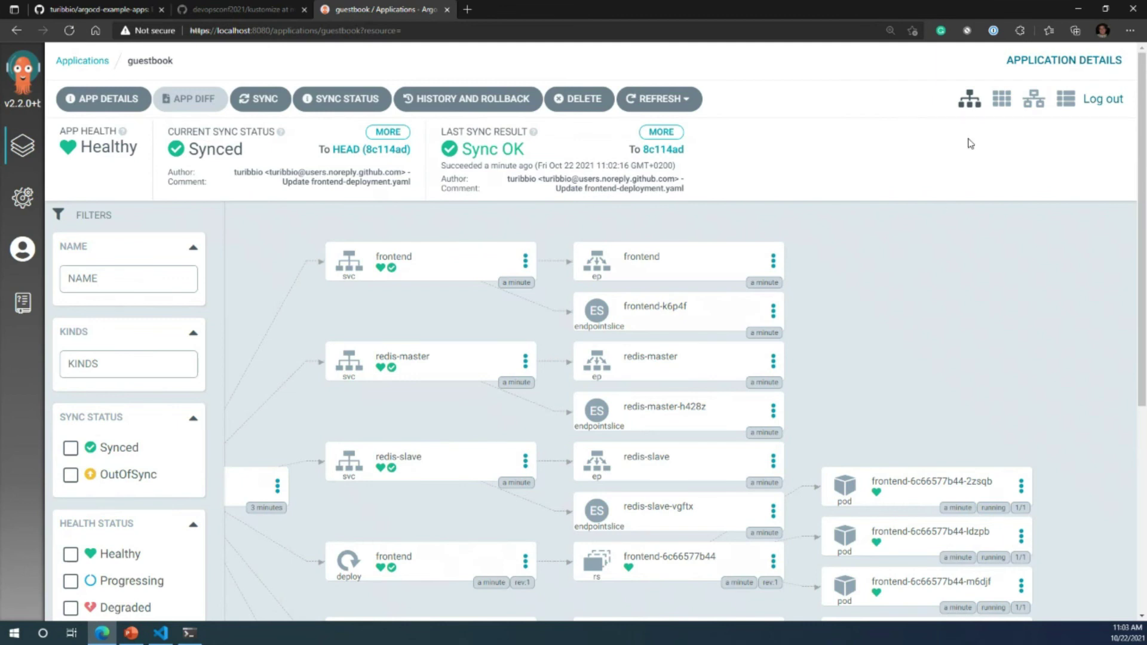
pyautogui.click(1003, 106)
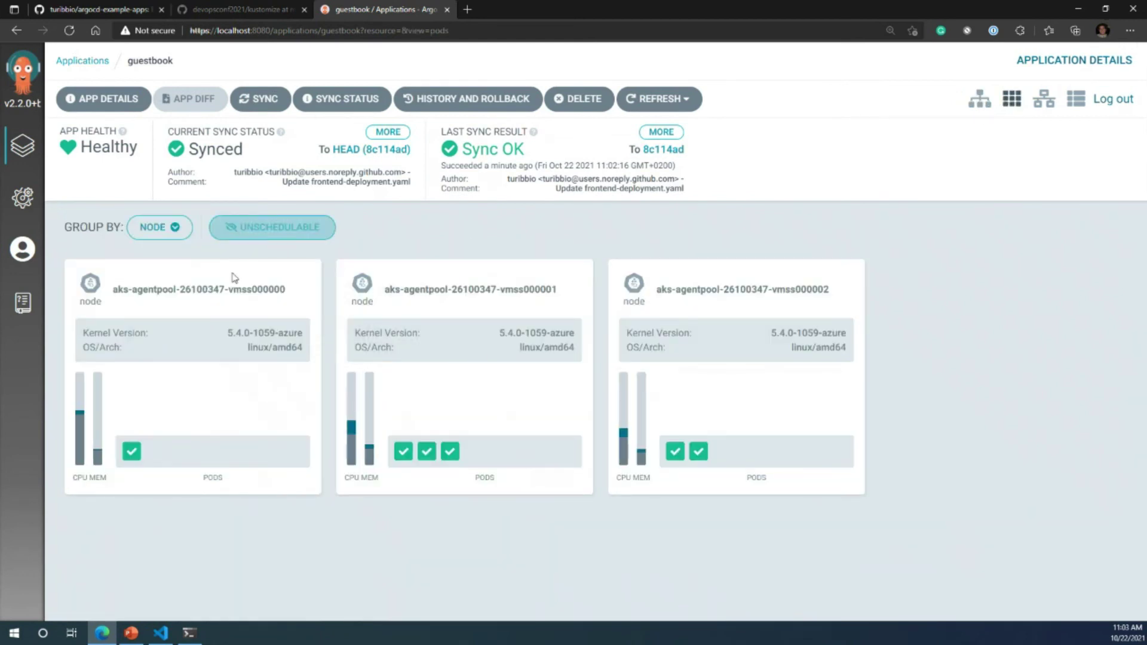
pyautogui.click(1046, 105)
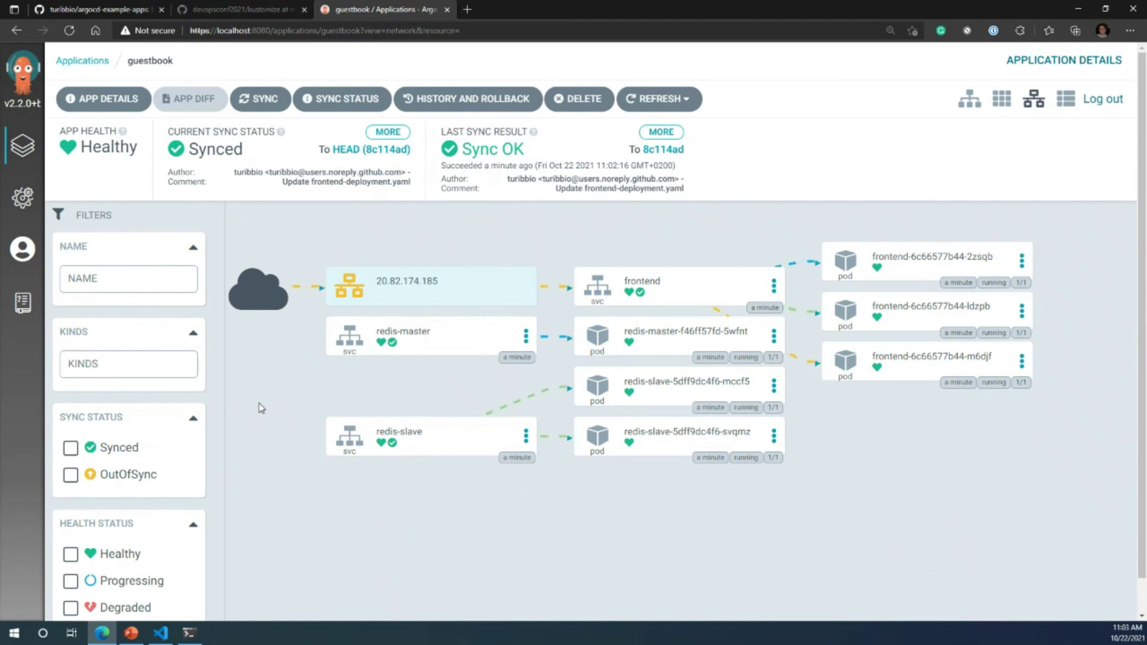
pyautogui.click(1067, 102)
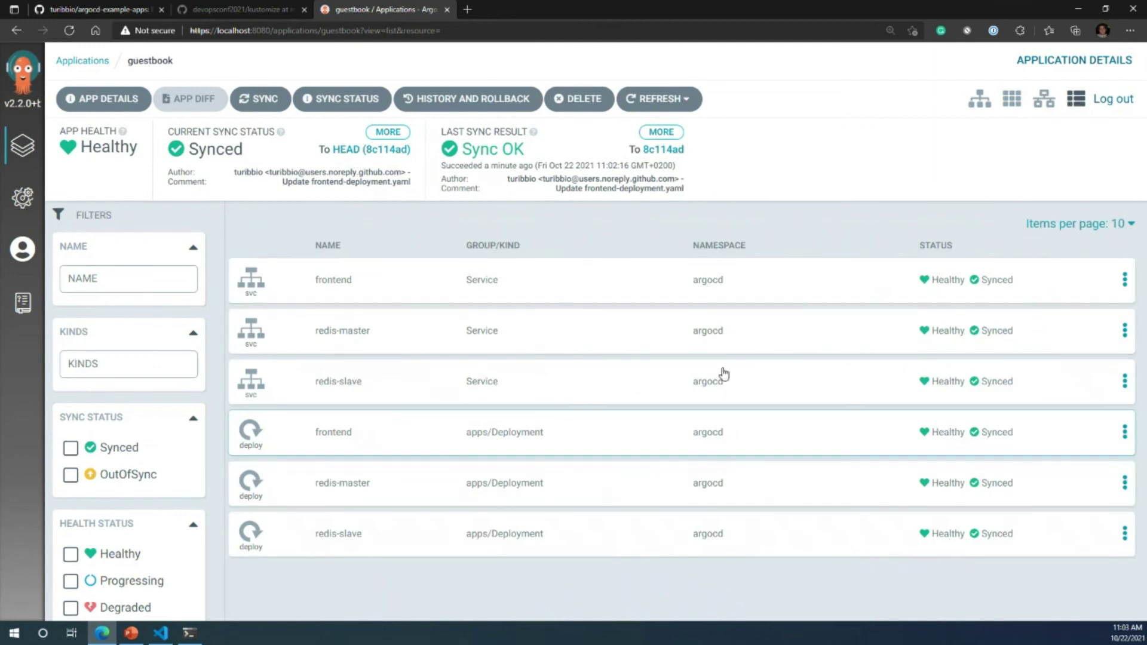
pyautogui.click(980, 100)
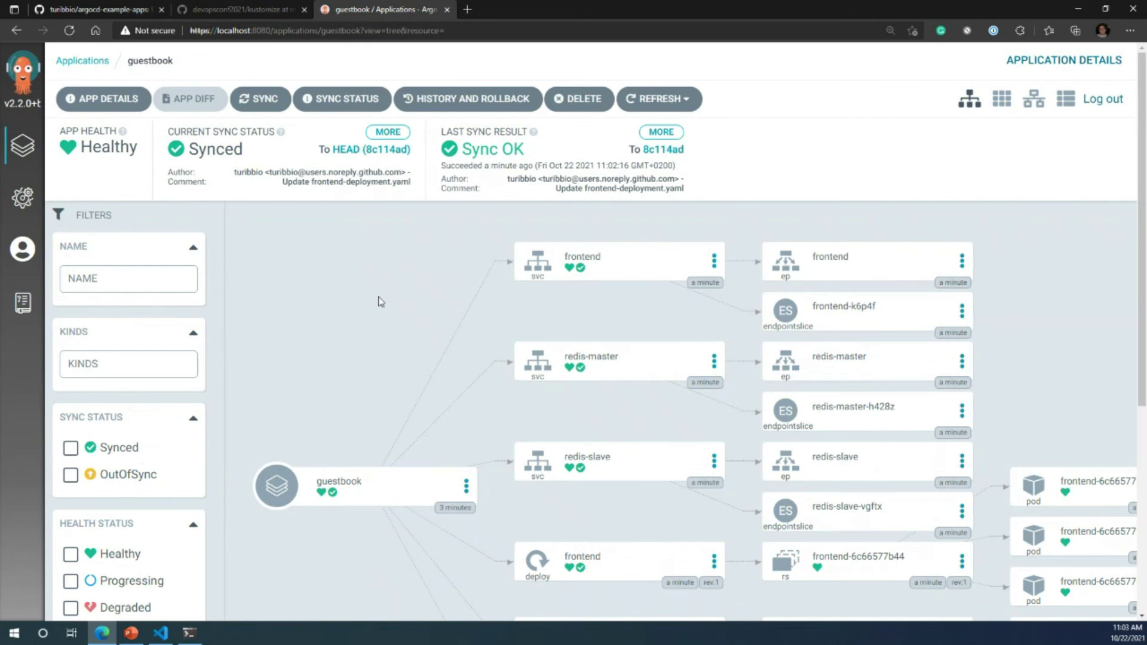
# Step: Open kustomize-guestbook/frontend-deployment.yaml on GitHub and highlight the gb-frontend:v6 image line
pyautogui.click(126, 11)
pyautogui.scroll(-2, 136, 493)
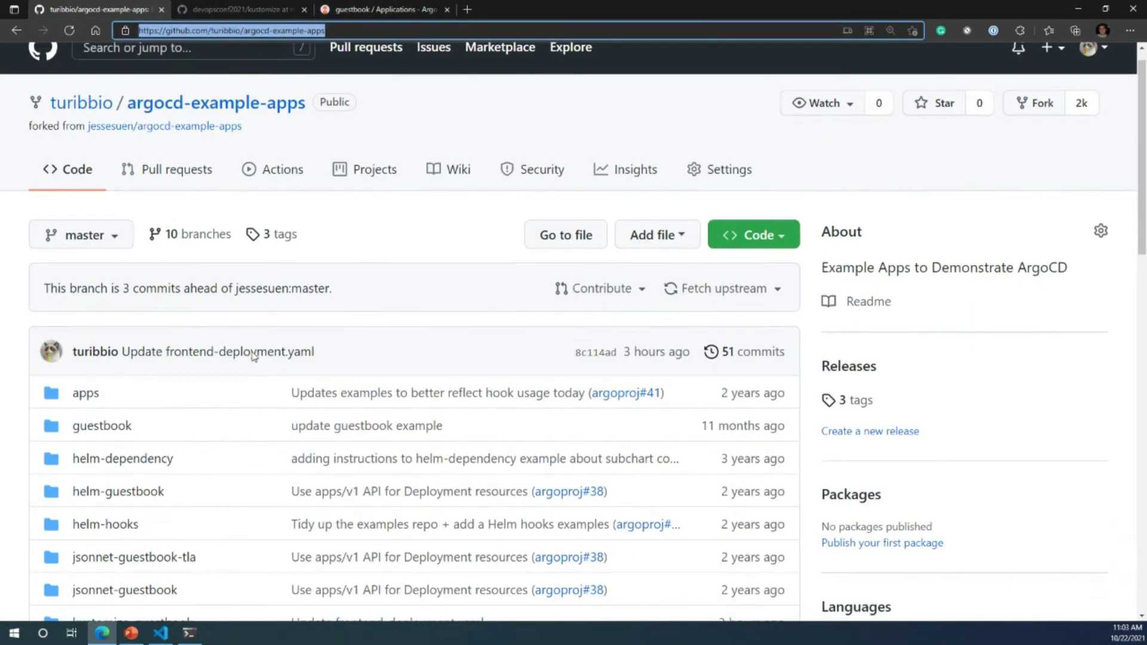
pyautogui.scroll(-1, 115, 454)
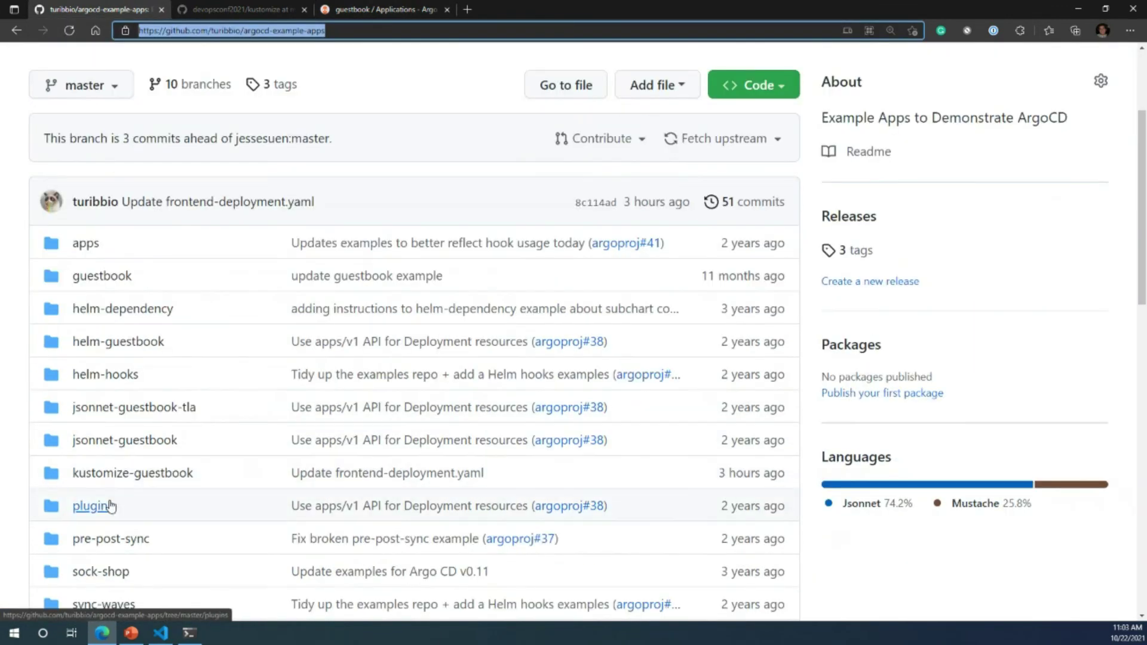
pyautogui.click(123, 482)
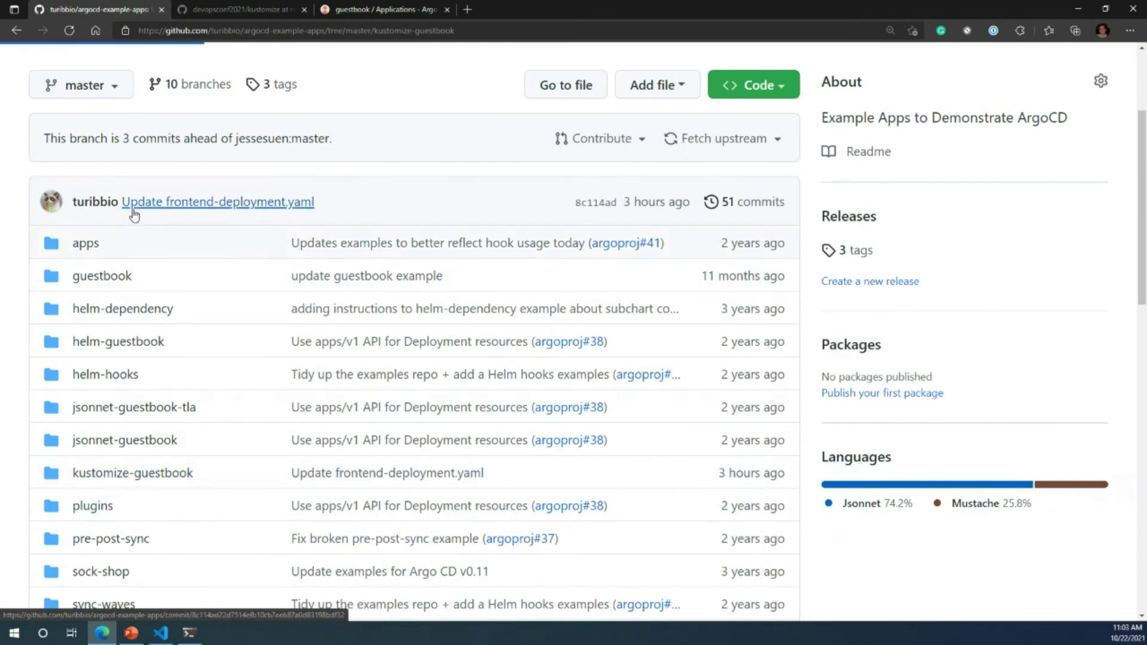
pyautogui.scroll(-2, 188, 438)
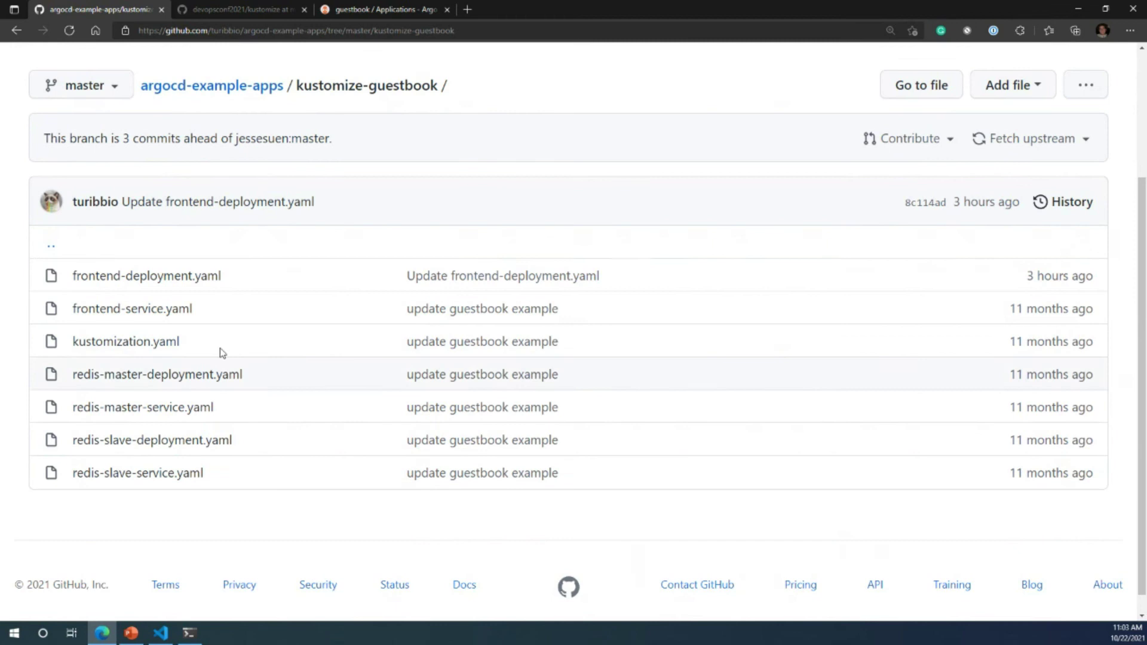
pyautogui.click(165, 283)
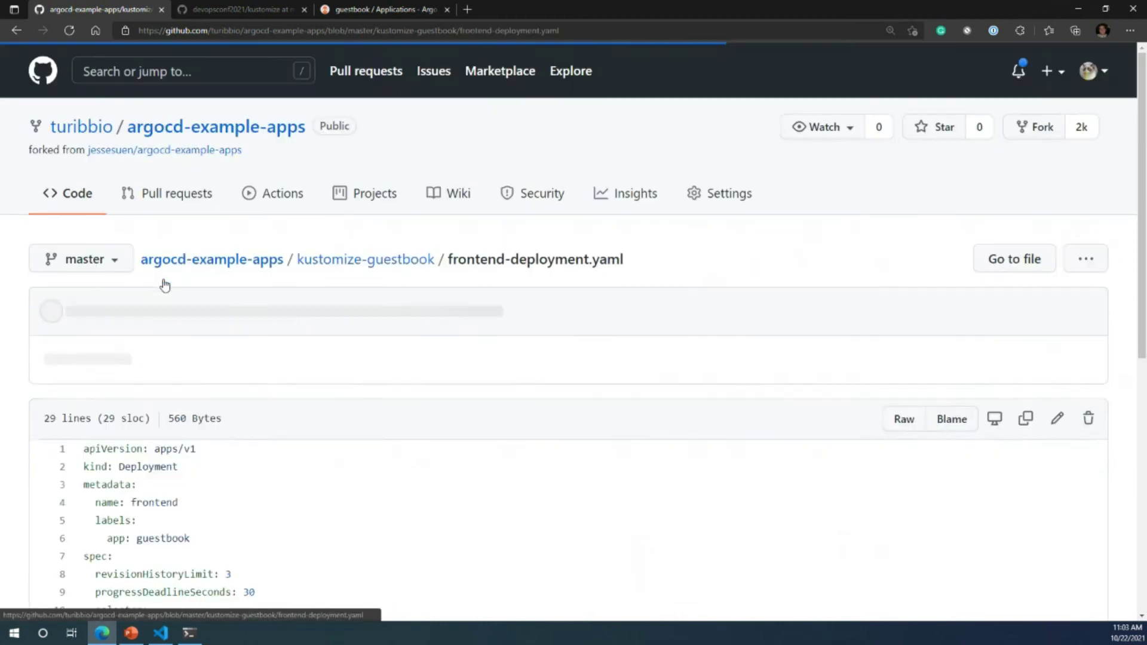
pyautogui.scroll(-4, 273, 502)
pyautogui.moveTo(392, 499); pyautogui.dragTo(152, 509)
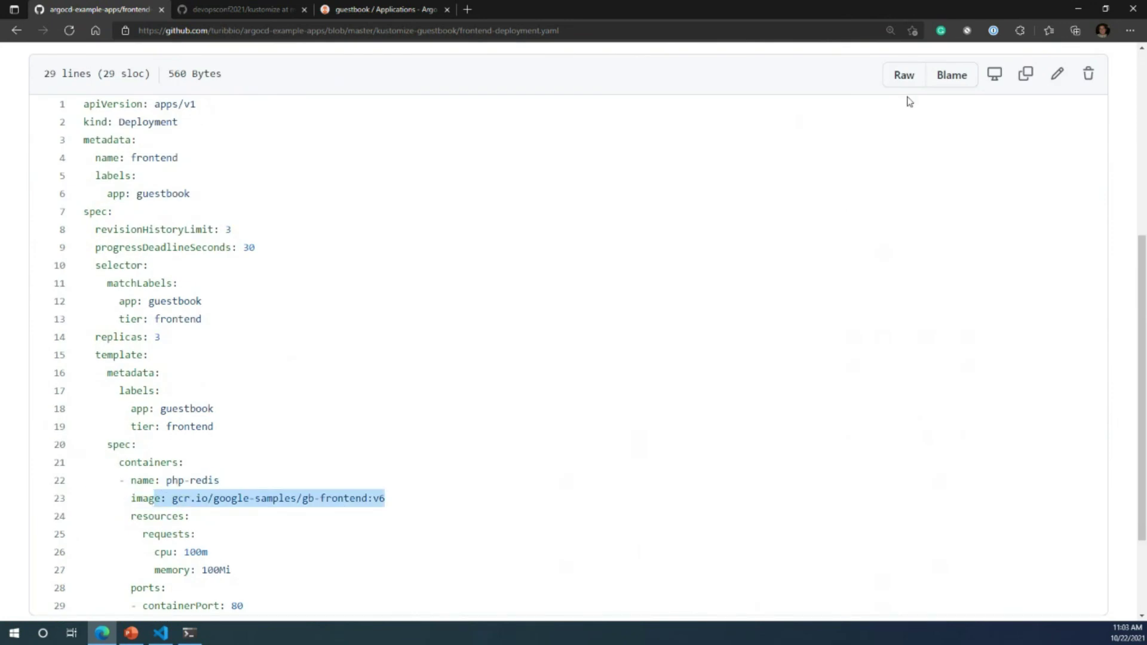
# Step: Change the frontend image tag from v6 to v7 and commit directly to master
pyautogui.click(1058, 81)
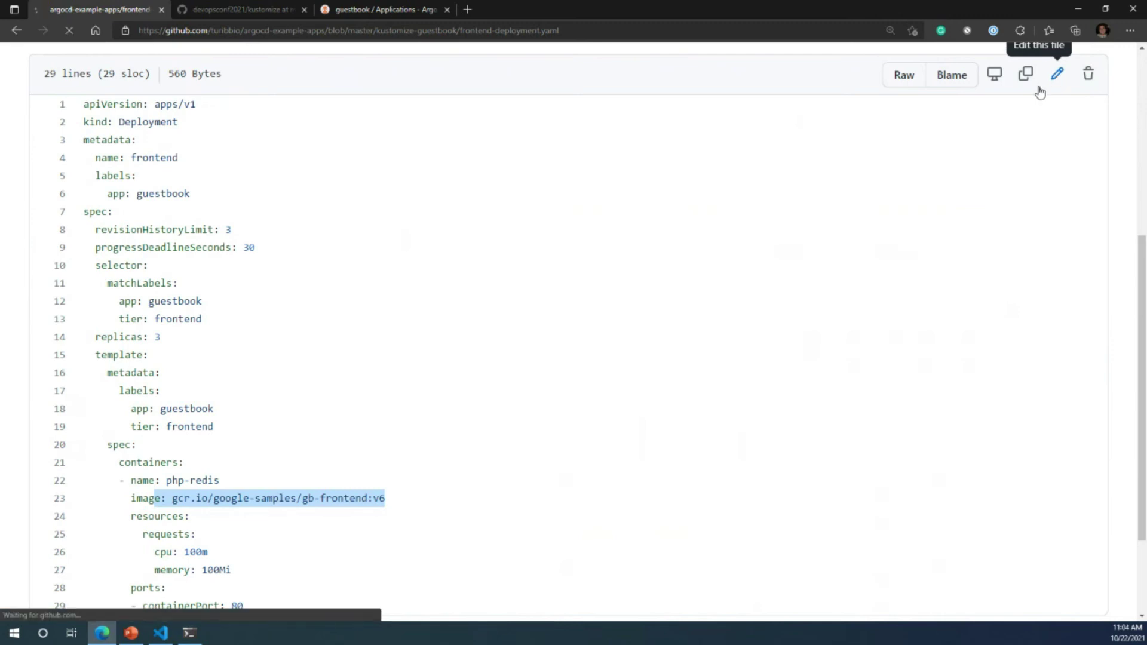
pyautogui.scroll(-6, 489, 382)
pyautogui.click(436, 266)
pyautogui.press('BackSpace')
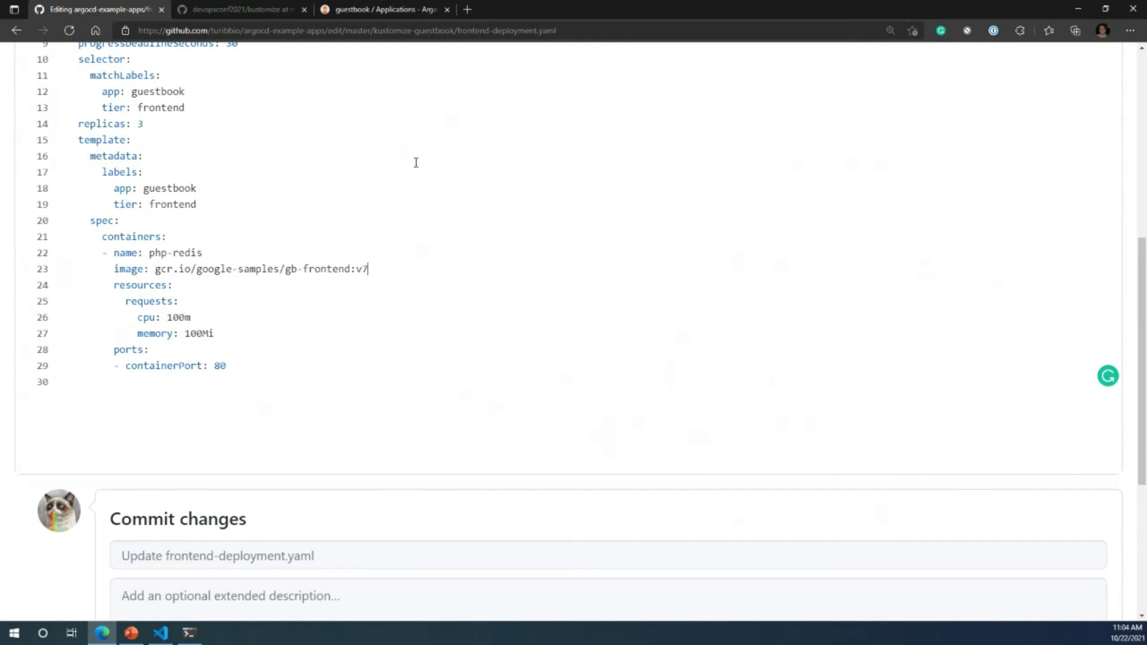
pyautogui.scroll(8, 437, 219)
pyautogui.scroll(-10, 865, 267)
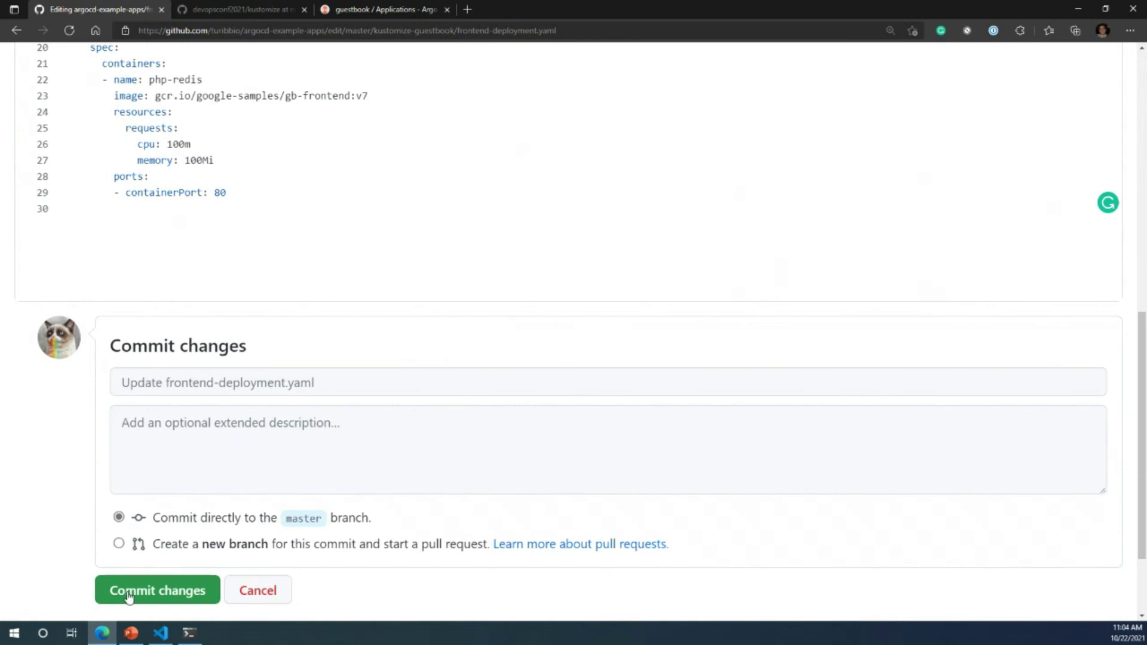
pyautogui.click(127, 593)
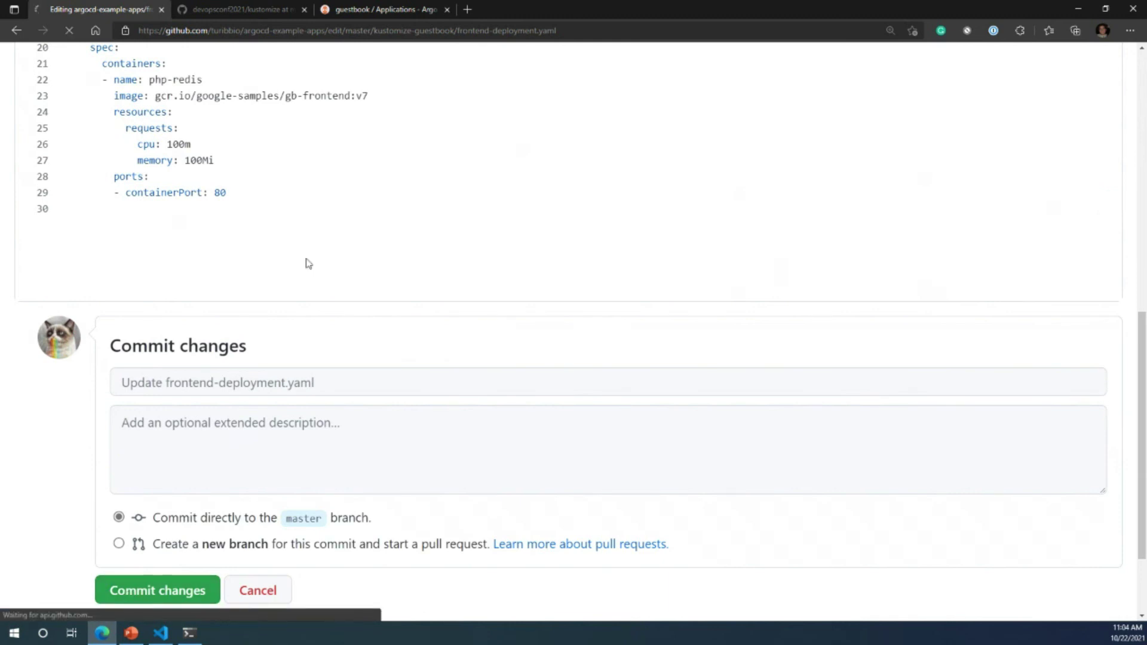
pyautogui.scroll(-4, 403, 311)
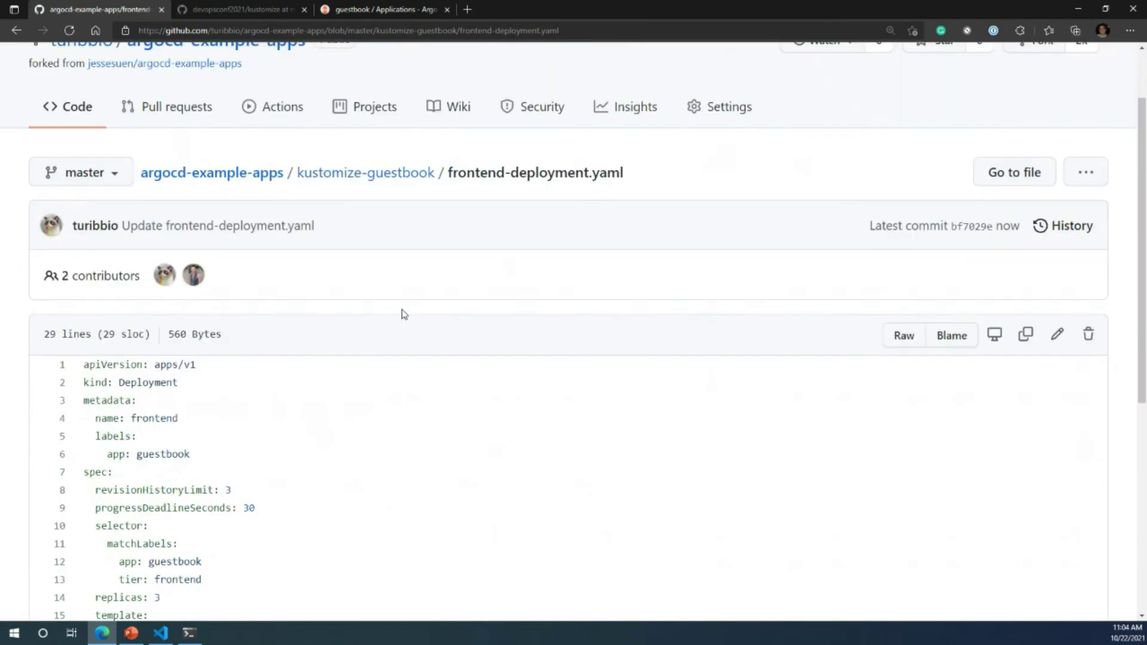
pyautogui.moveTo(421, 590); pyautogui.dragTo(133, 587)
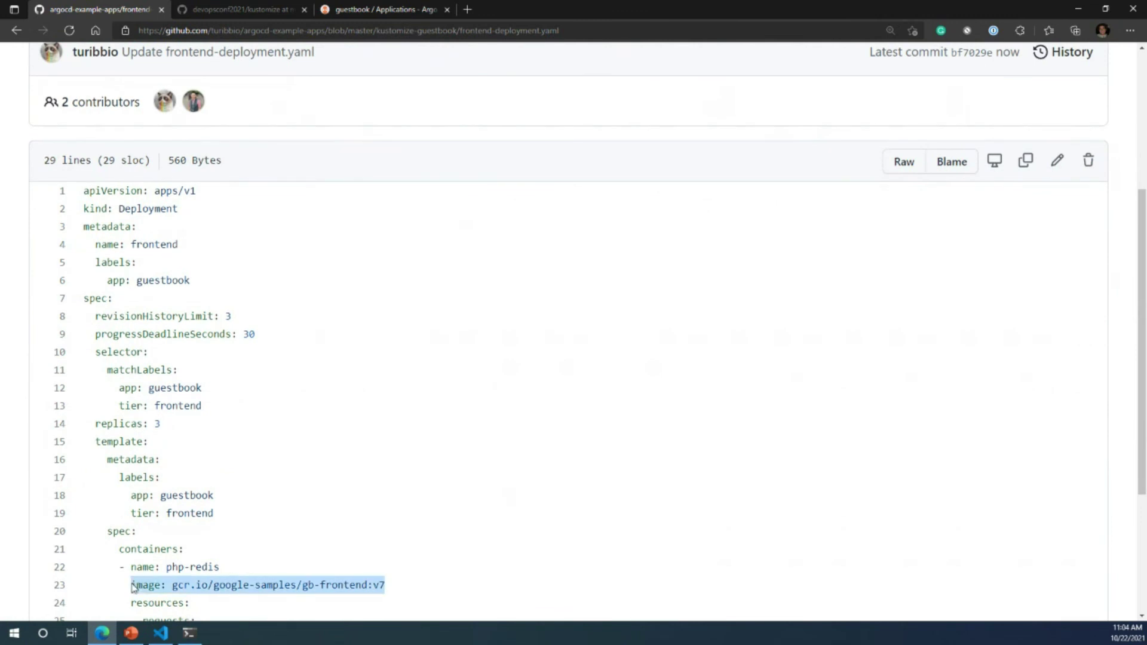
pyautogui.click(388, 10)
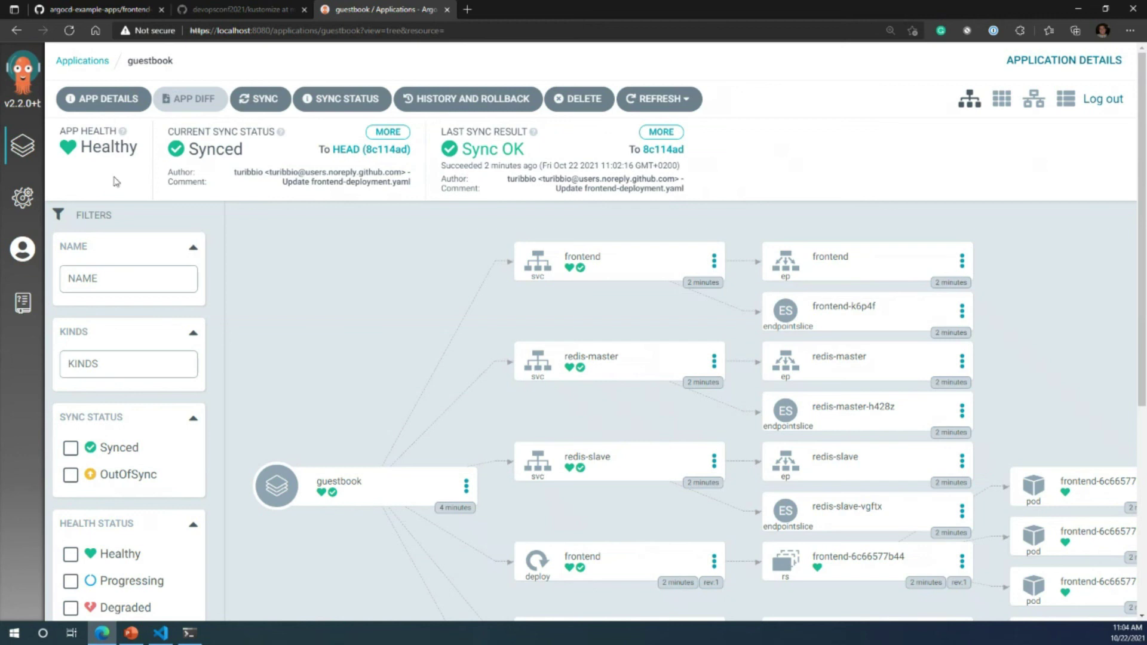
pyautogui.click(93, 101)
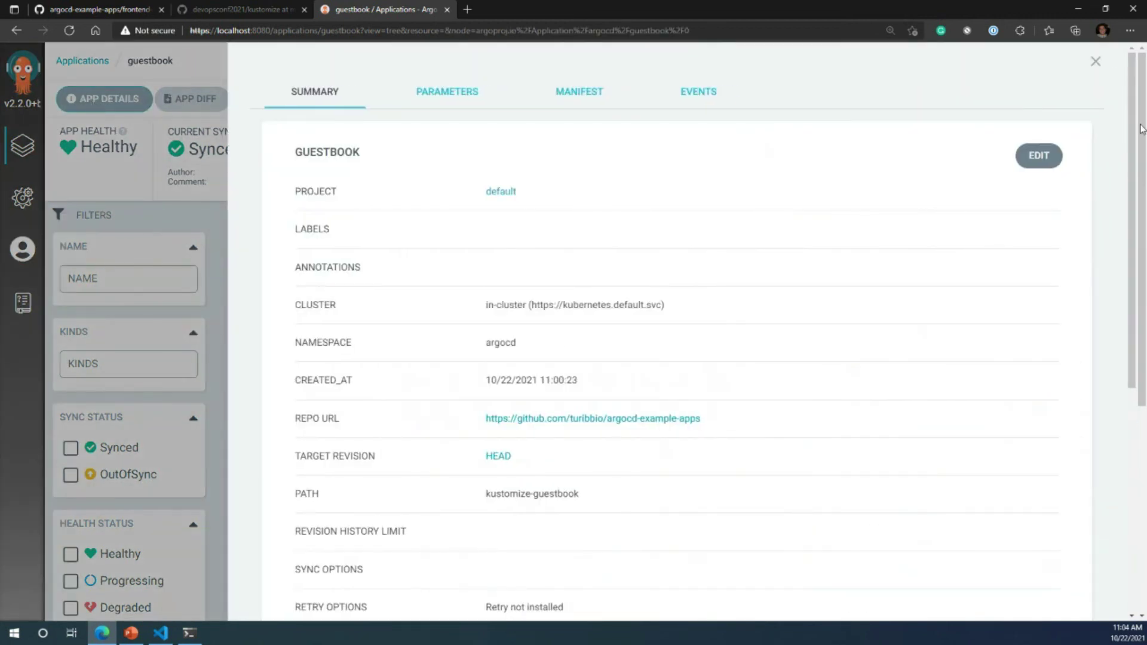
pyautogui.click(1095, 61)
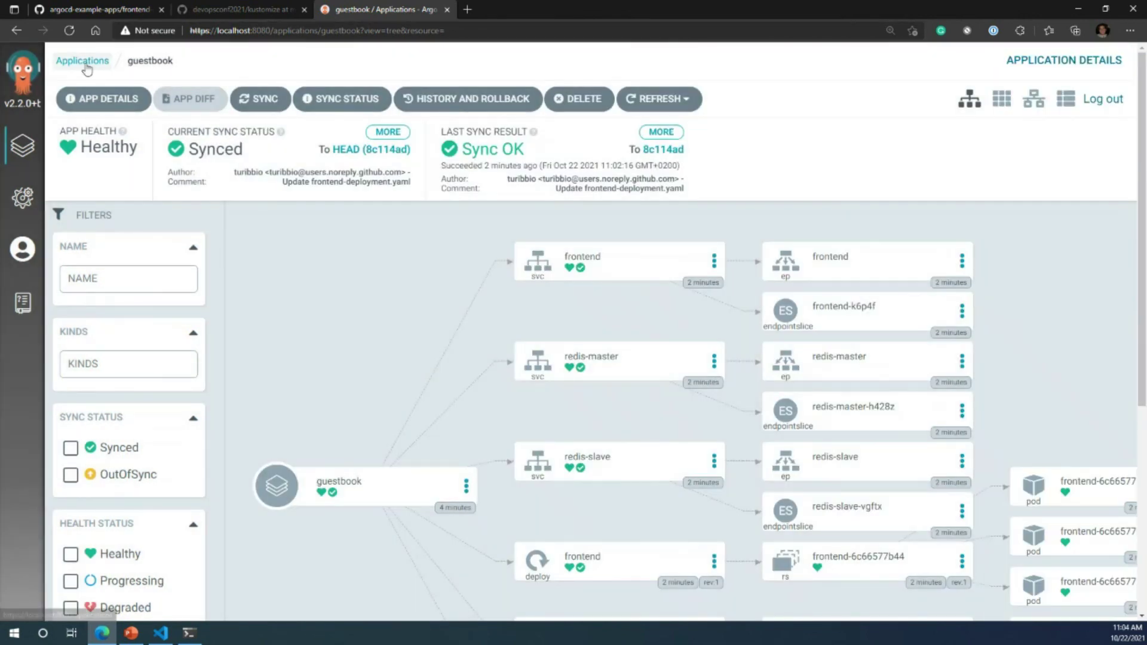
pyautogui.click(34, 149)
pyautogui.click(421, 272)
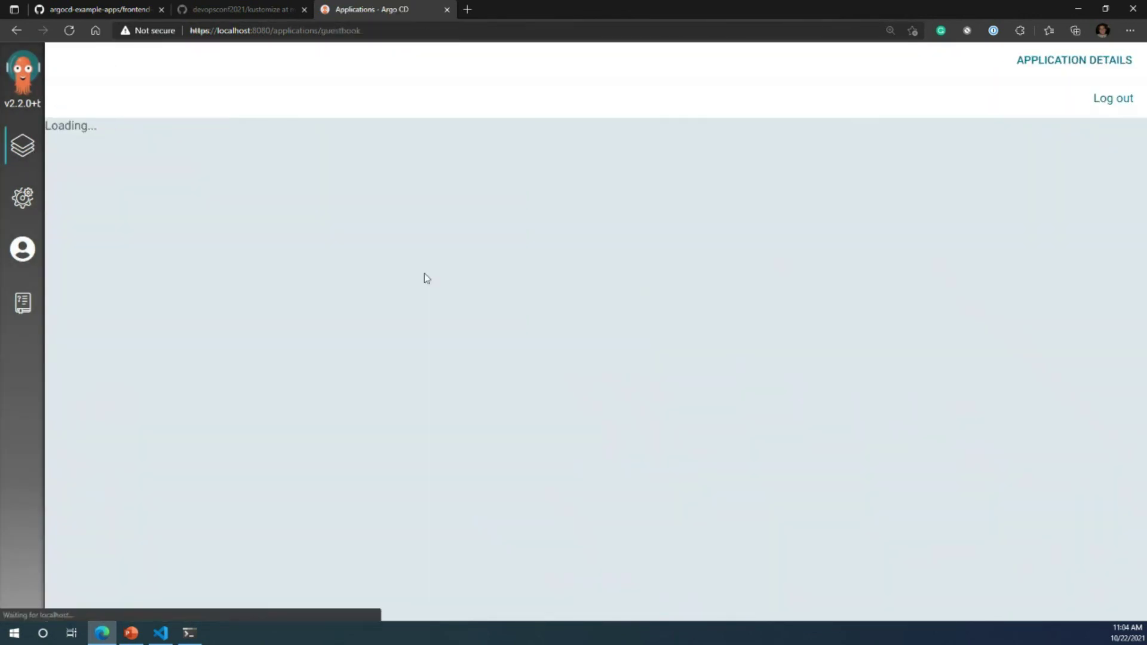
pyautogui.click(110, 12)
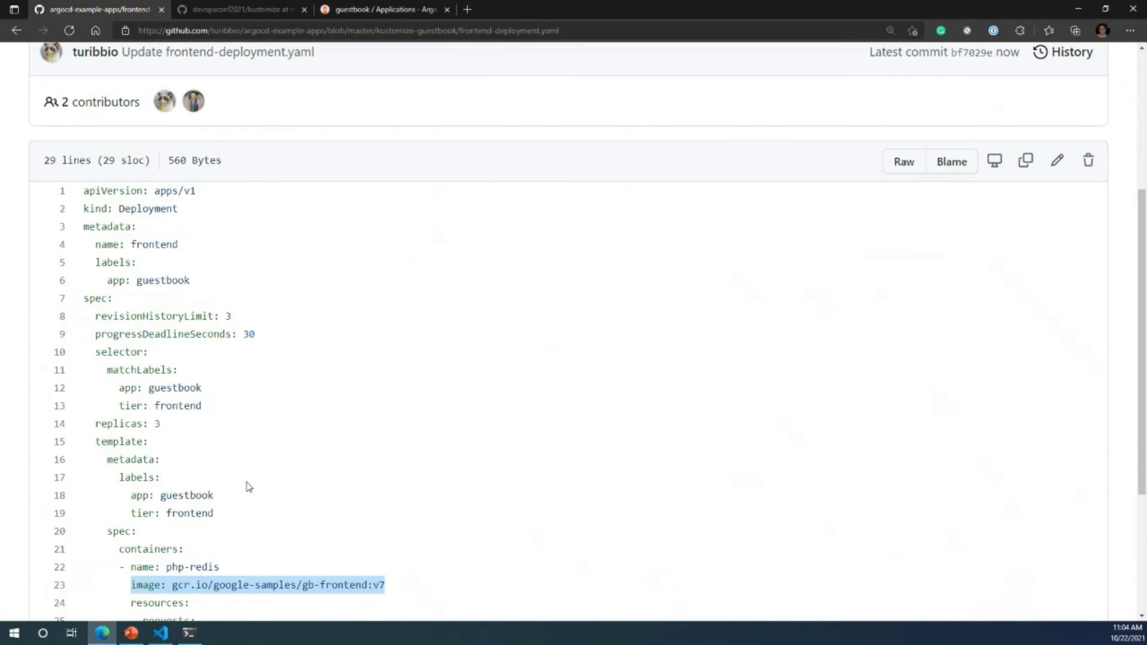
pyautogui.scroll(5, 249, 487)
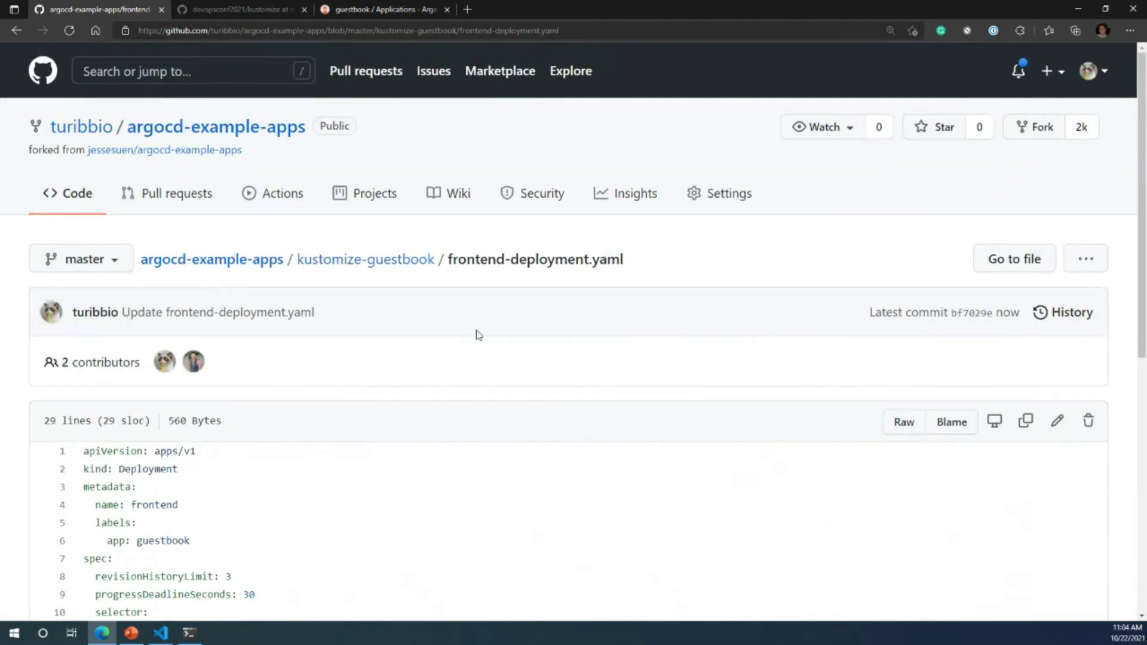
# Step: Browse the repository's Actions, Code and Projects pages, then return to the Argo CD guestbook app
pyautogui.scroll(-5, 461, 358)
pyautogui.click(448, 406)
pyautogui.scroll(5, 456, 404)
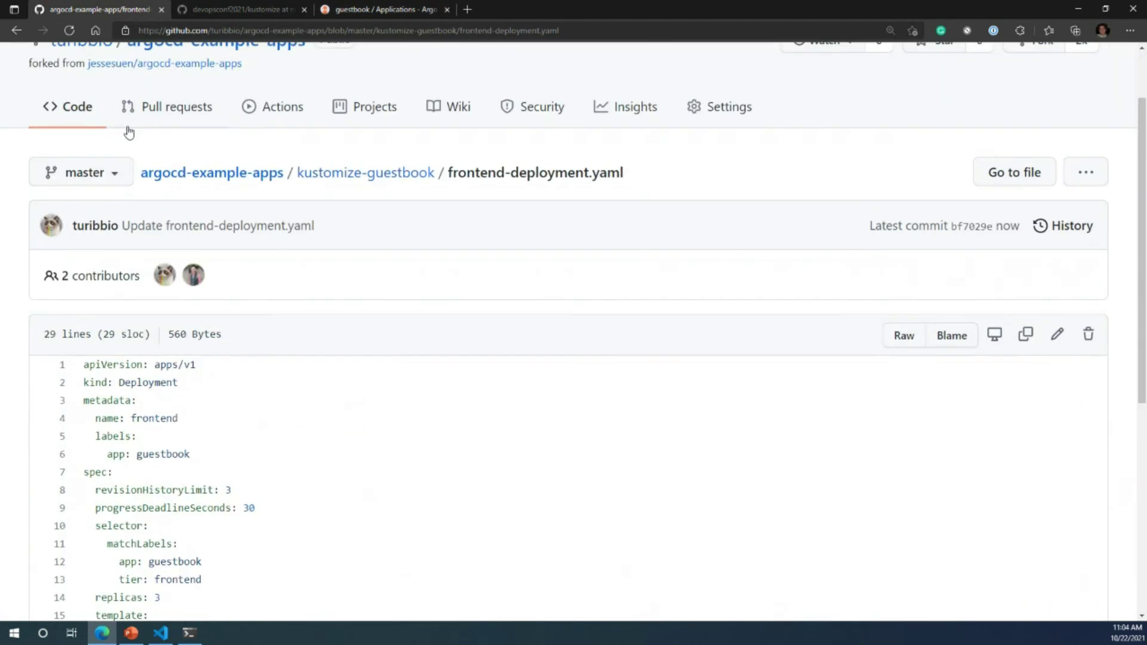
pyautogui.click(275, 113)
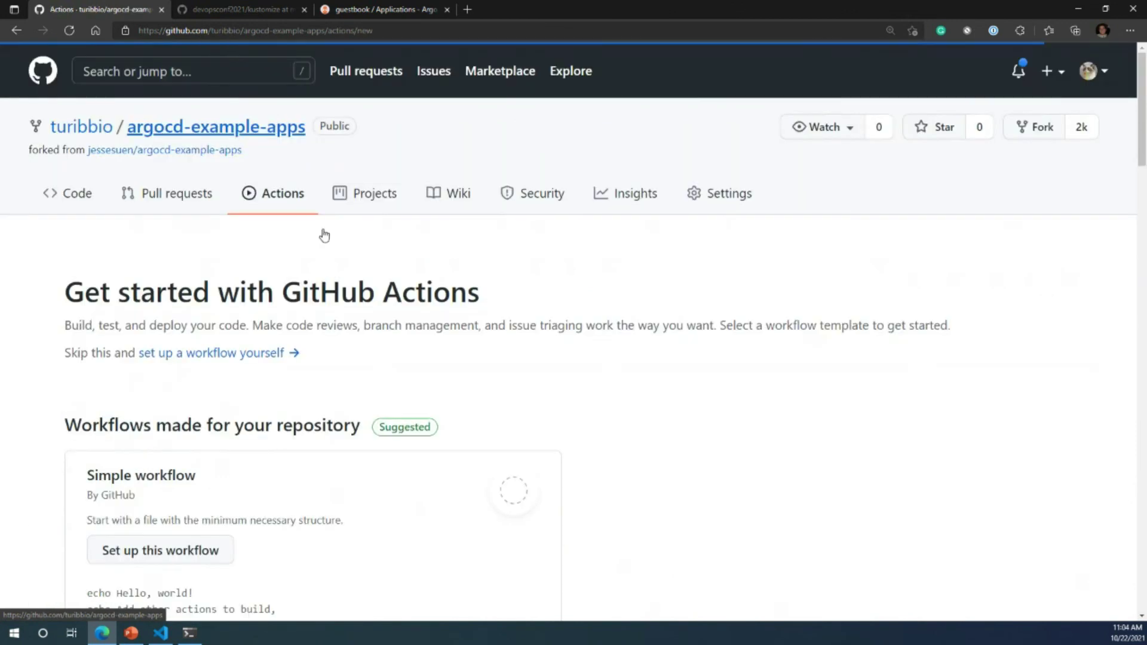
pyautogui.click(77, 198)
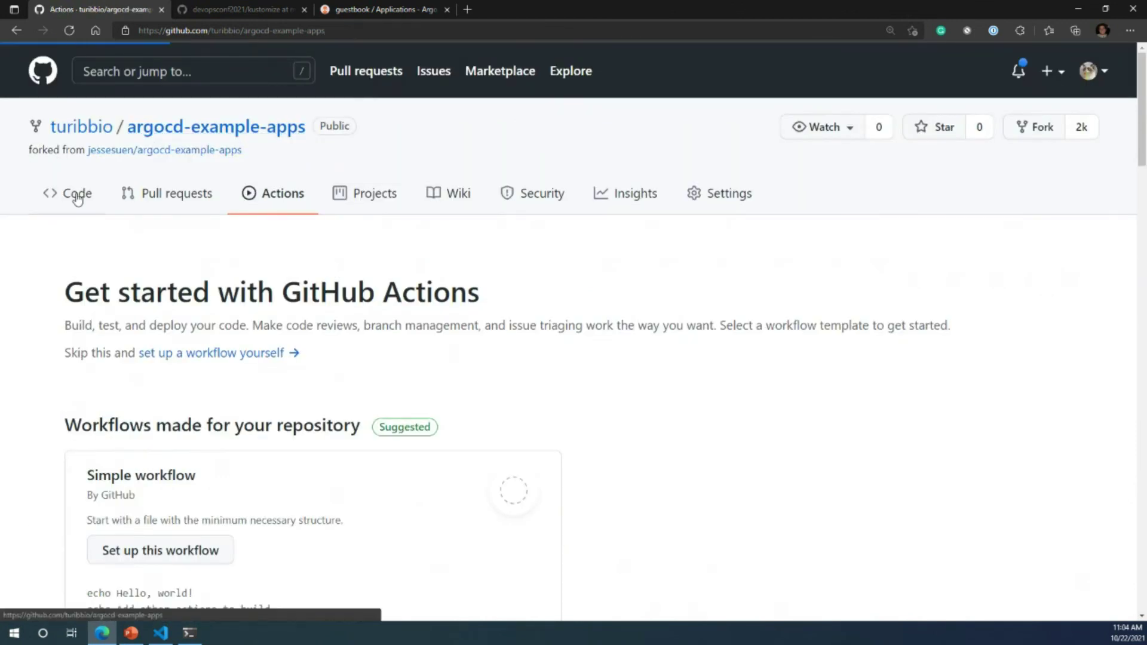
pyautogui.click(366, 195)
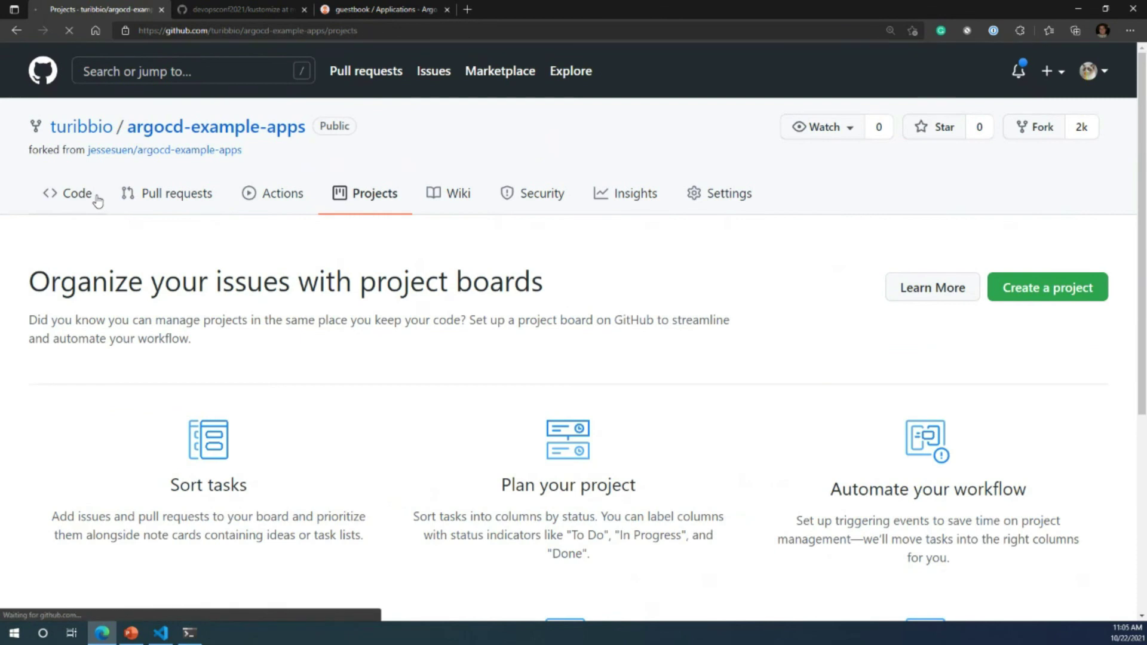
pyautogui.hotkey('ctrl', '3')
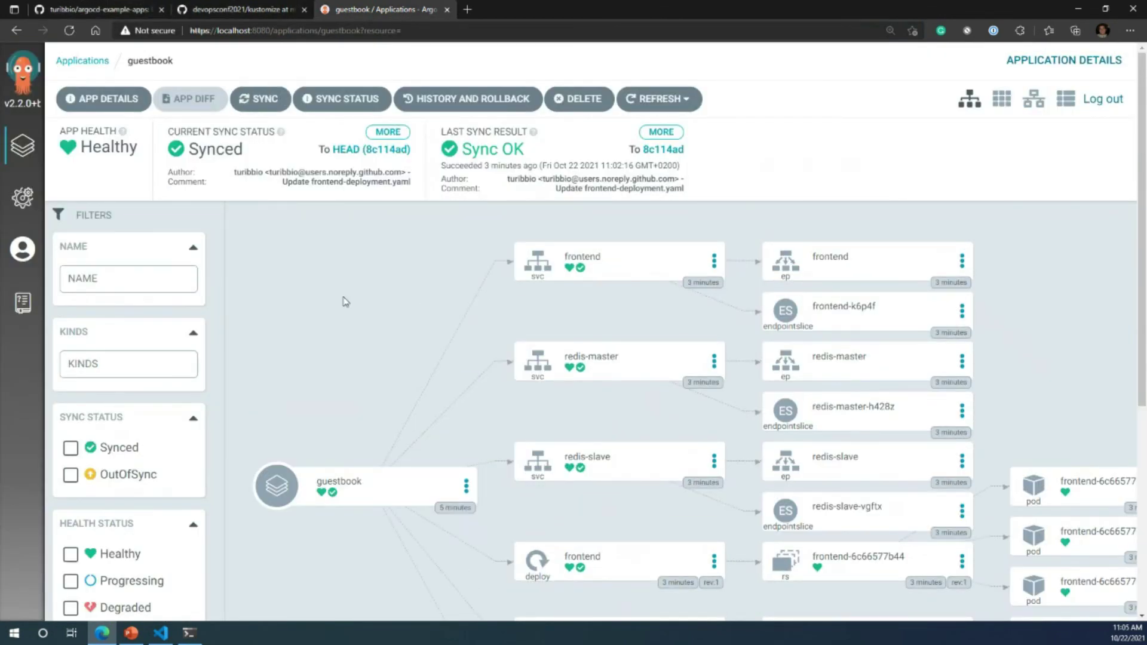
# Step: Refresh guestbook so it detects commit bf7029e and shows the frontend OutOfSync
pyautogui.click(660, 103)
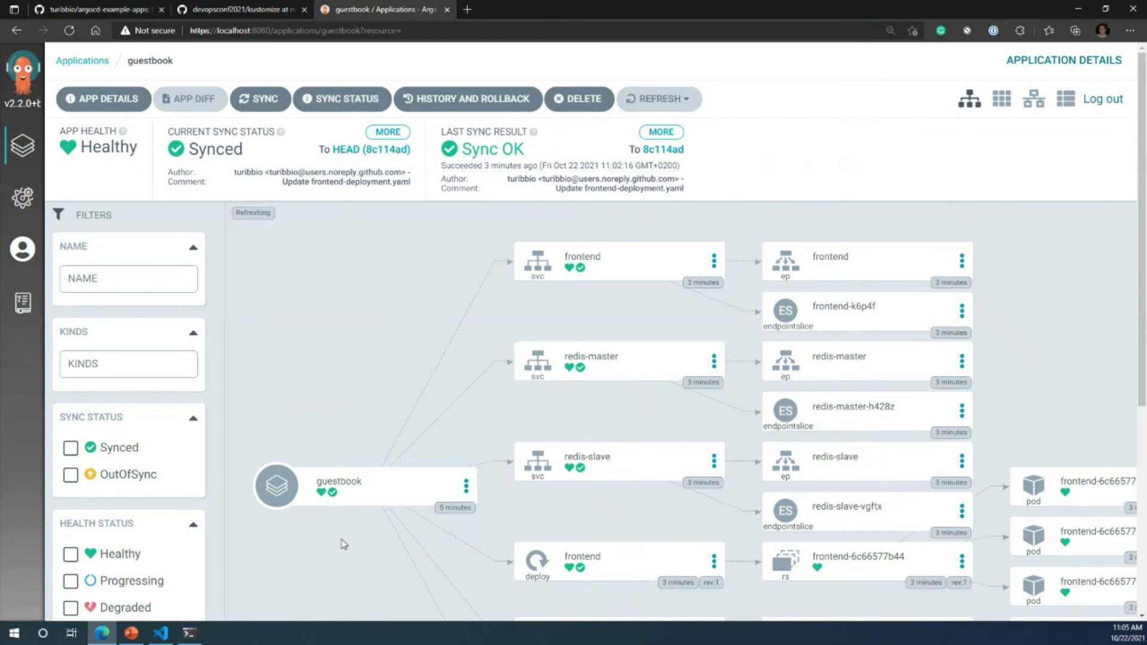
pyautogui.scroll(-1, 418, 508)
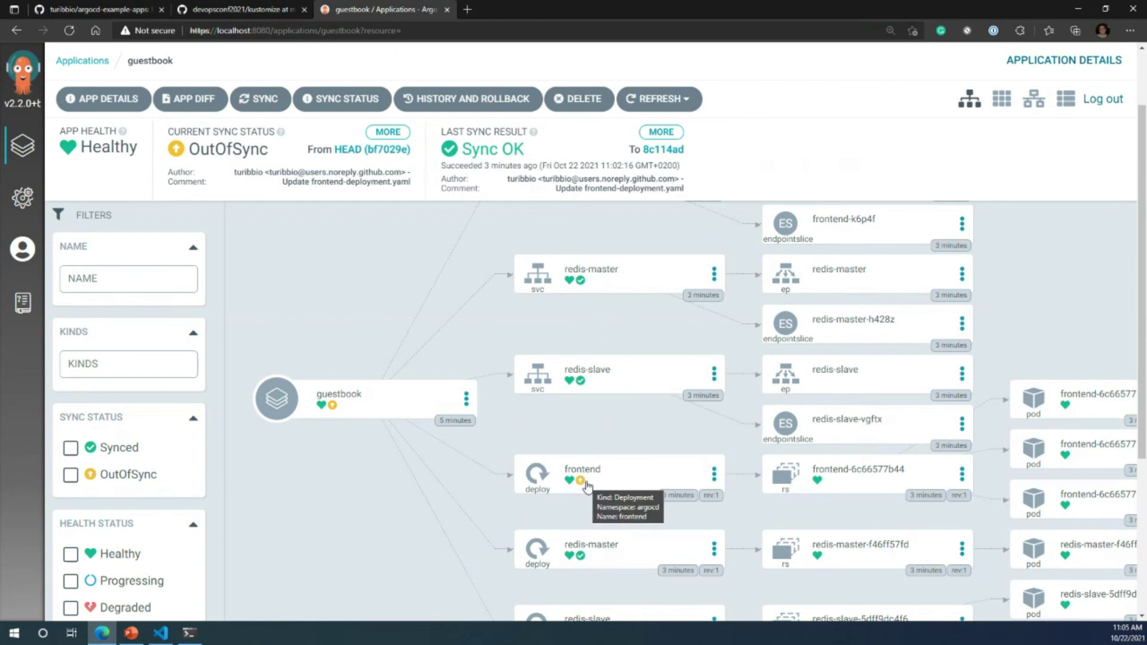
pyautogui.click(587, 486)
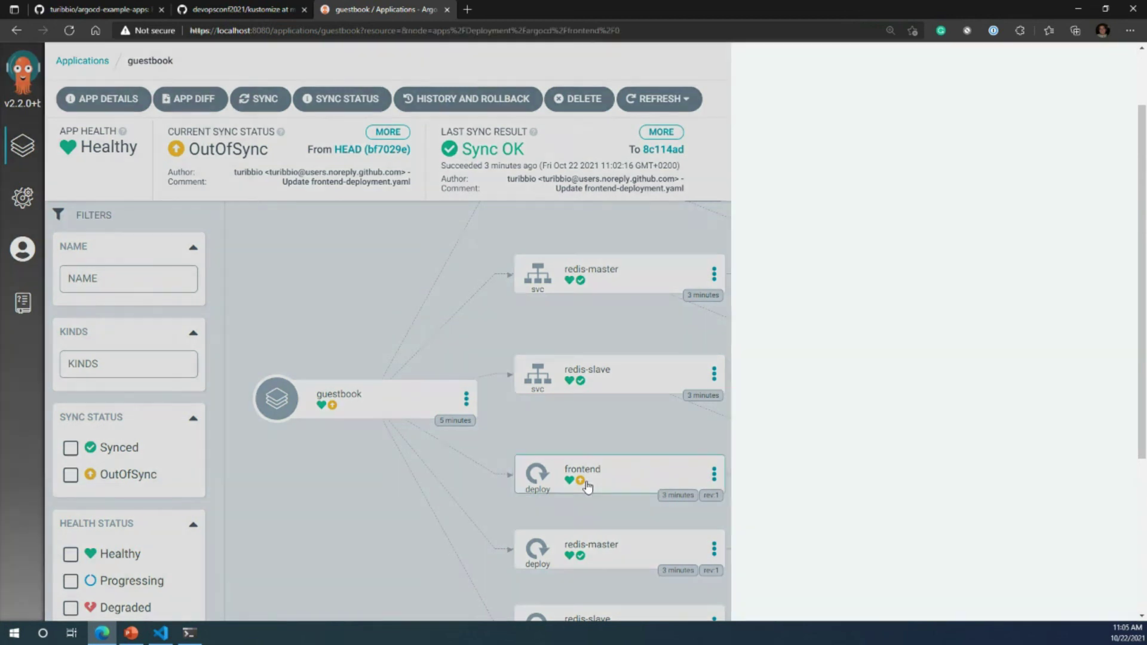
pyautogui.scroll(-2, 619, 409)
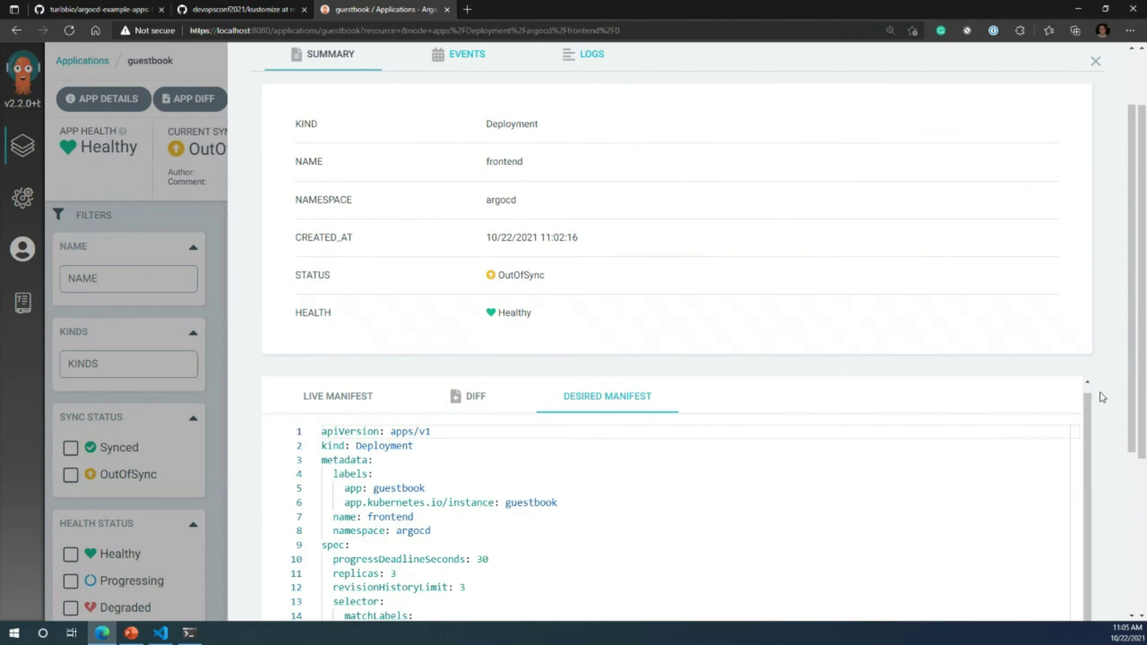
pyautogui.scroll(-5, 1102, 392)
pyautogui.click(322, 144)
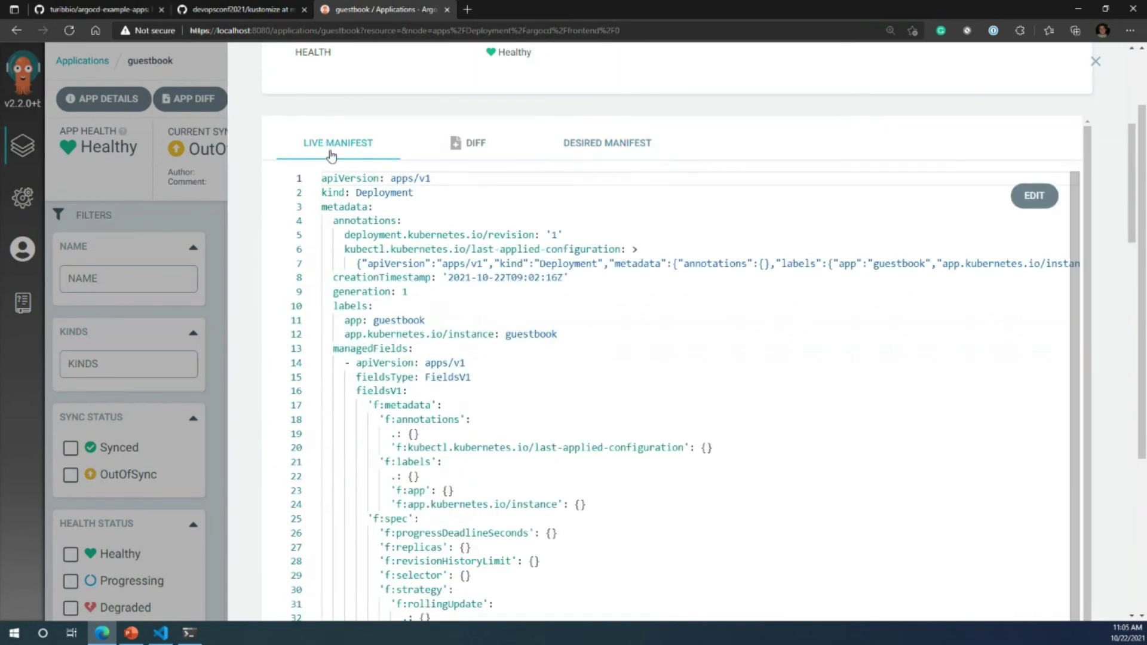
pyautogui.scroll(-1, 466, 307)
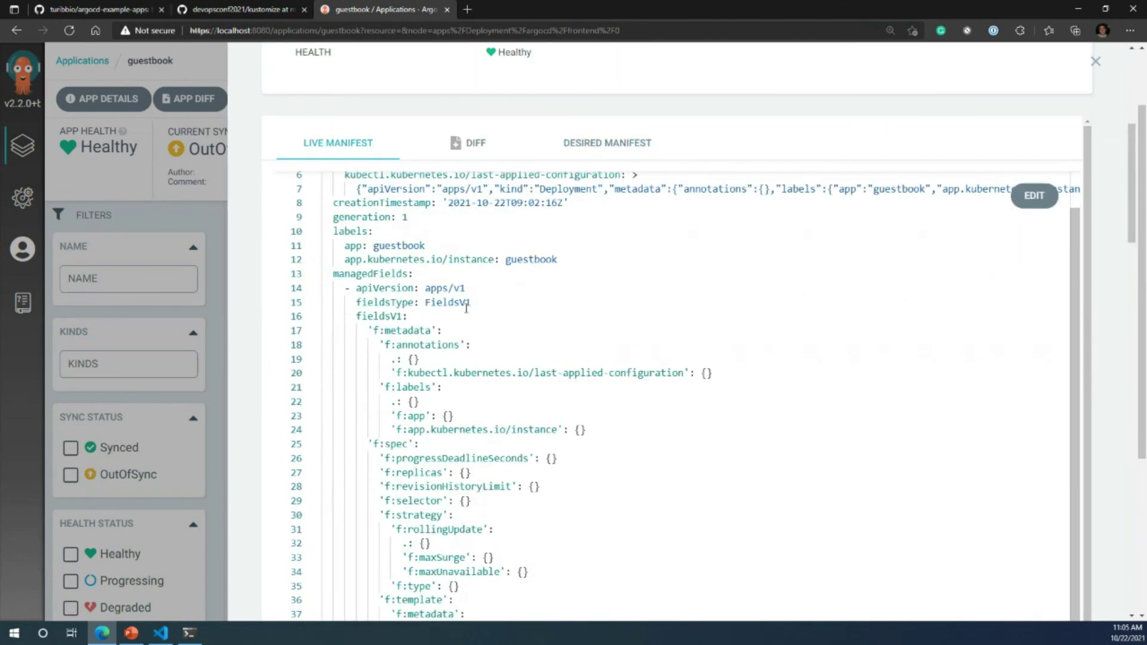
pyautogui.scroll(-12, 466, 308)
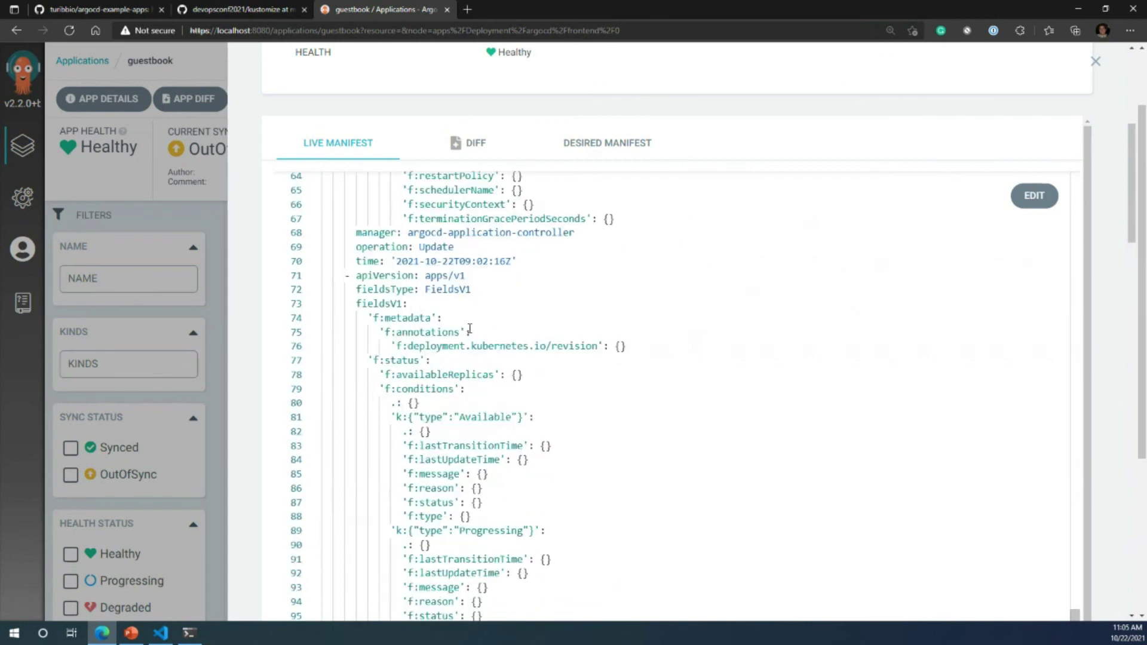
pyautogui.scroll(15, 469, 328)
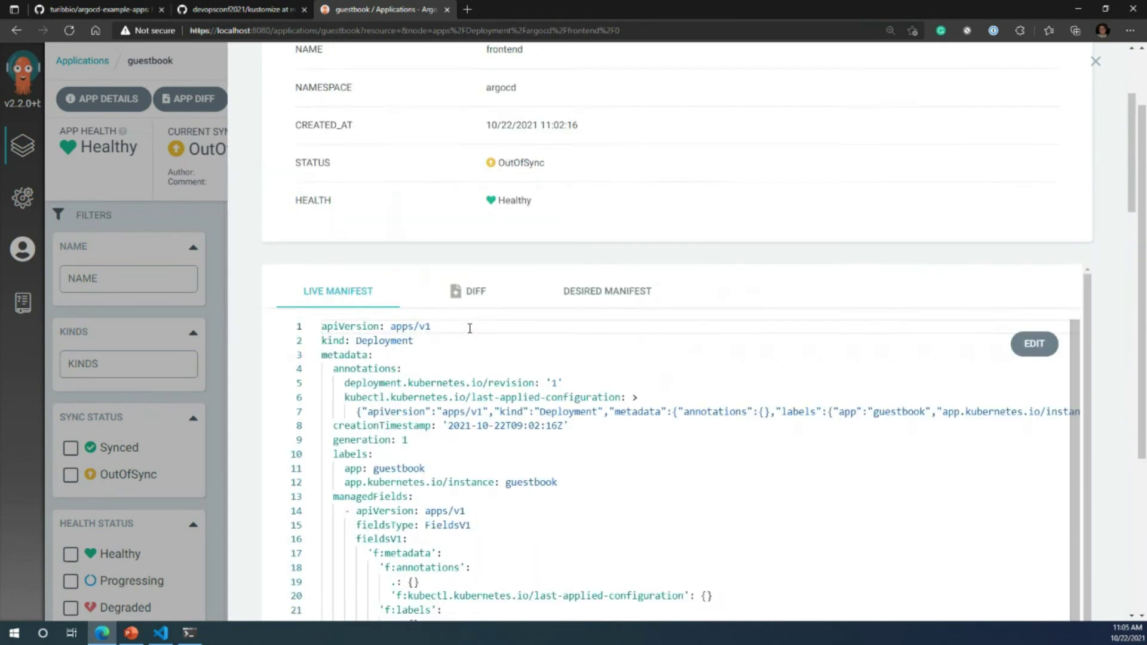
pyautogui.scroll(-20, 633, 510)
pyautogui.moveTo(638, 525); pyautogui.dragTo(269, 527)
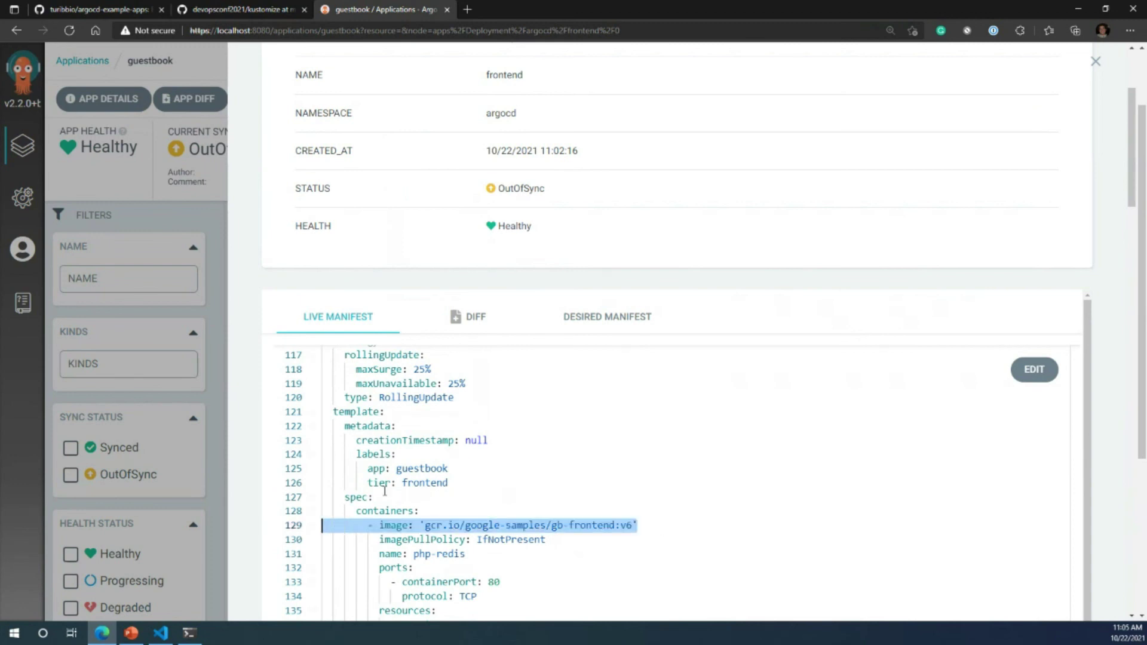
pyautogui.click(583, 321)
pyautogui.scroll(-3, 639, 492)
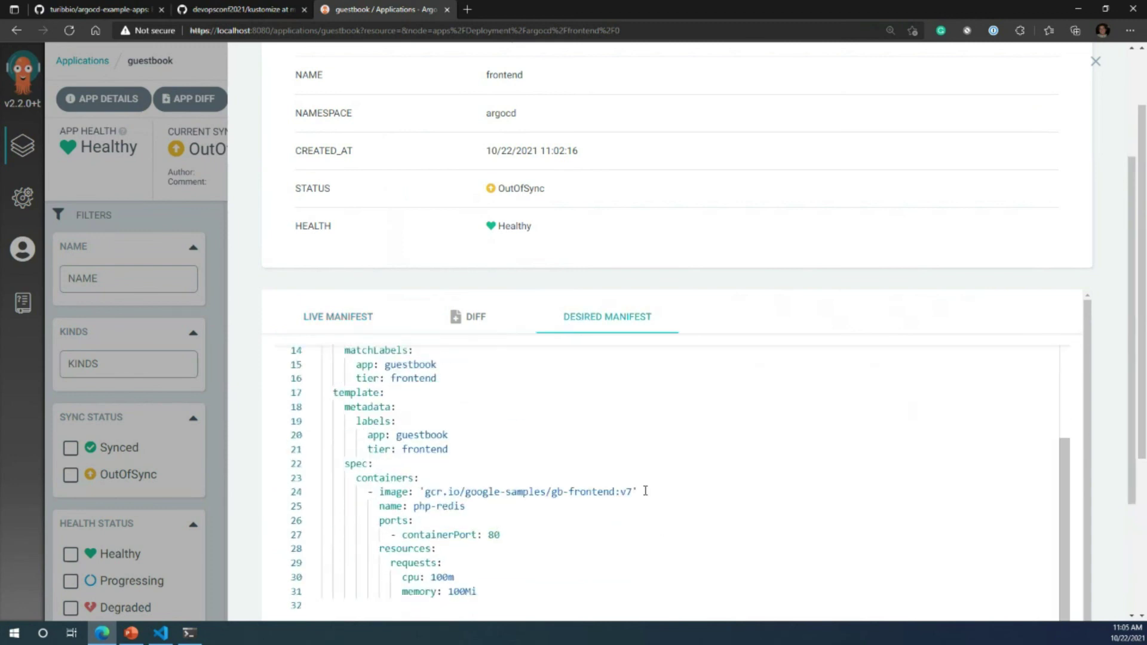
pyautogui.scroll(-1, 645, 491)
pyautogui.moveTo(637, 417); pyautogui.dragTo(352, 416)
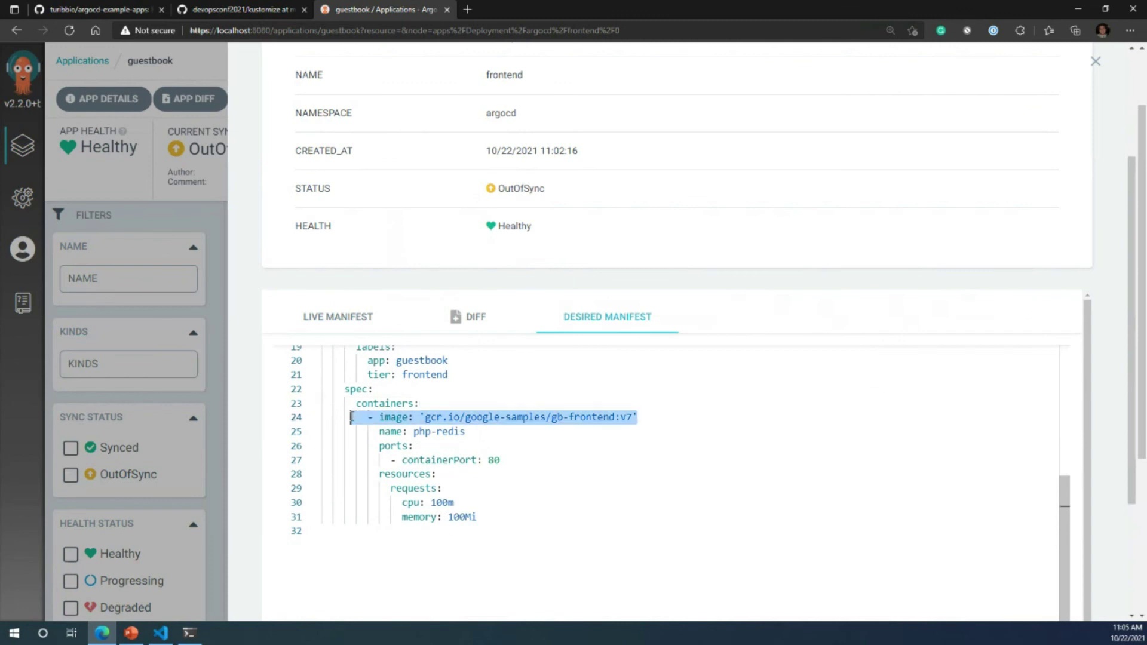
pyautogui.click(1096, 61)
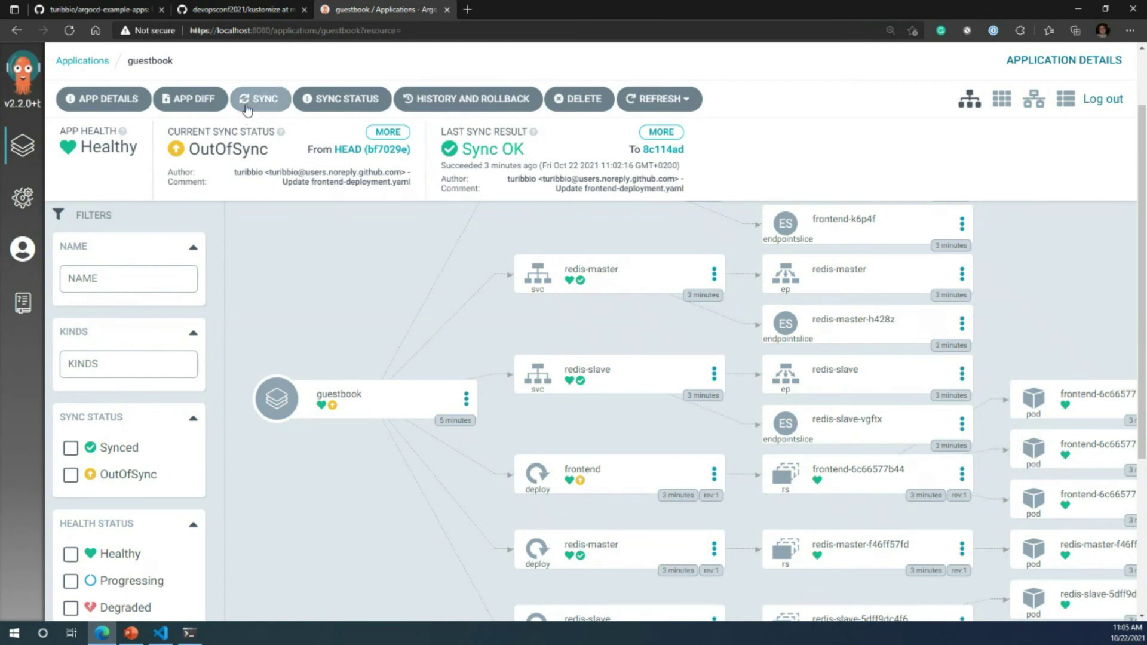
pyautogui.click(246, 110)
pyautogui.click(739, 62)
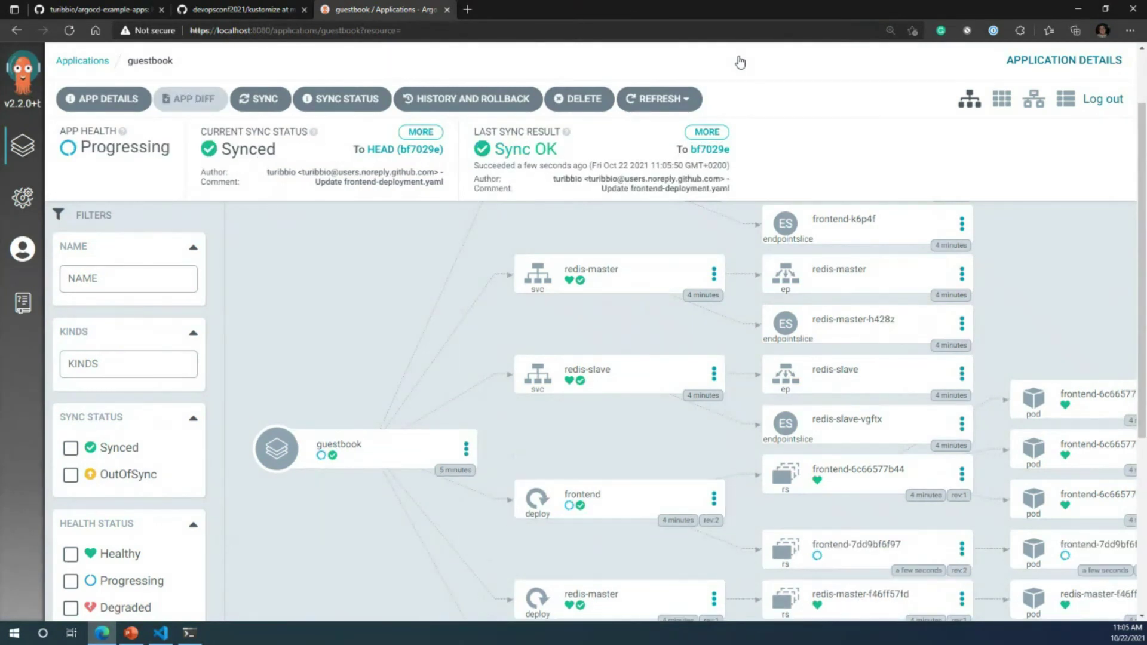
pyautogui.scroll(-3, 531, 532)
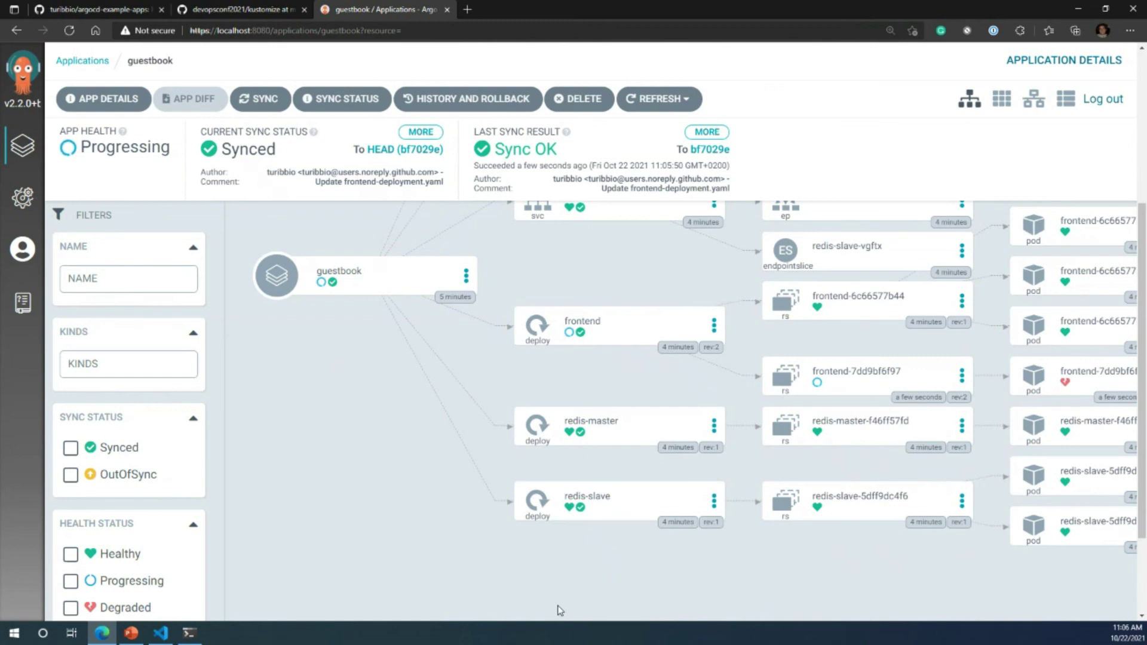
pyautogui.hscroll(3, 716, 477)
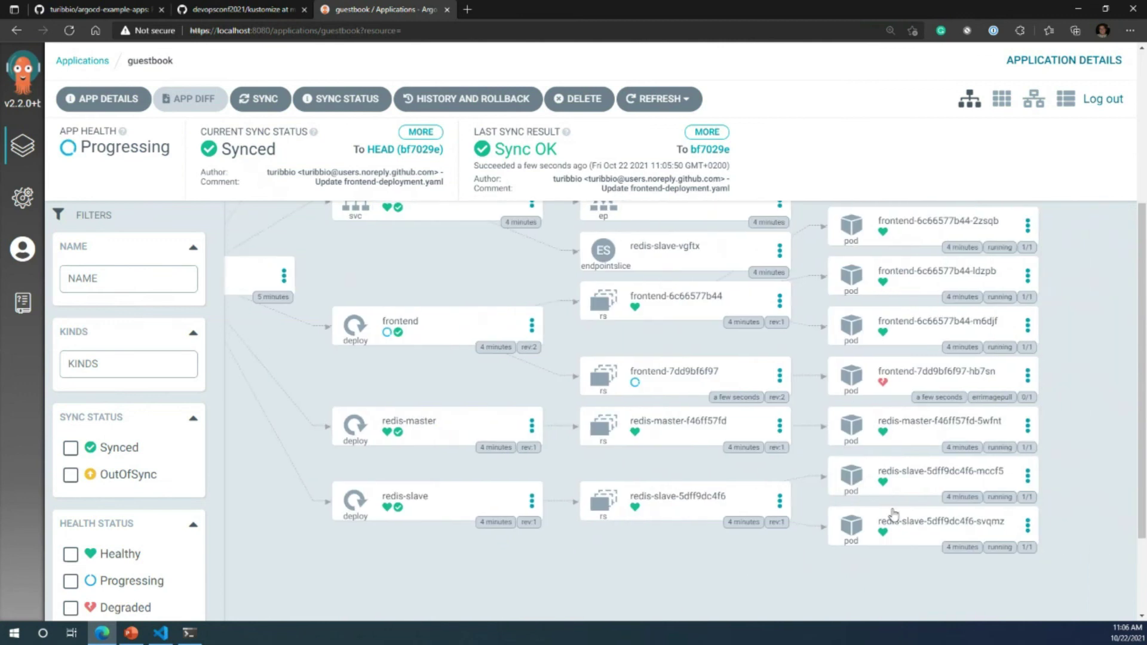
pyautogui.scroll(3, 894, 538)
pyautogui.scroll(-1, 895, 538)
pyautogui.moveTo(906, 457)
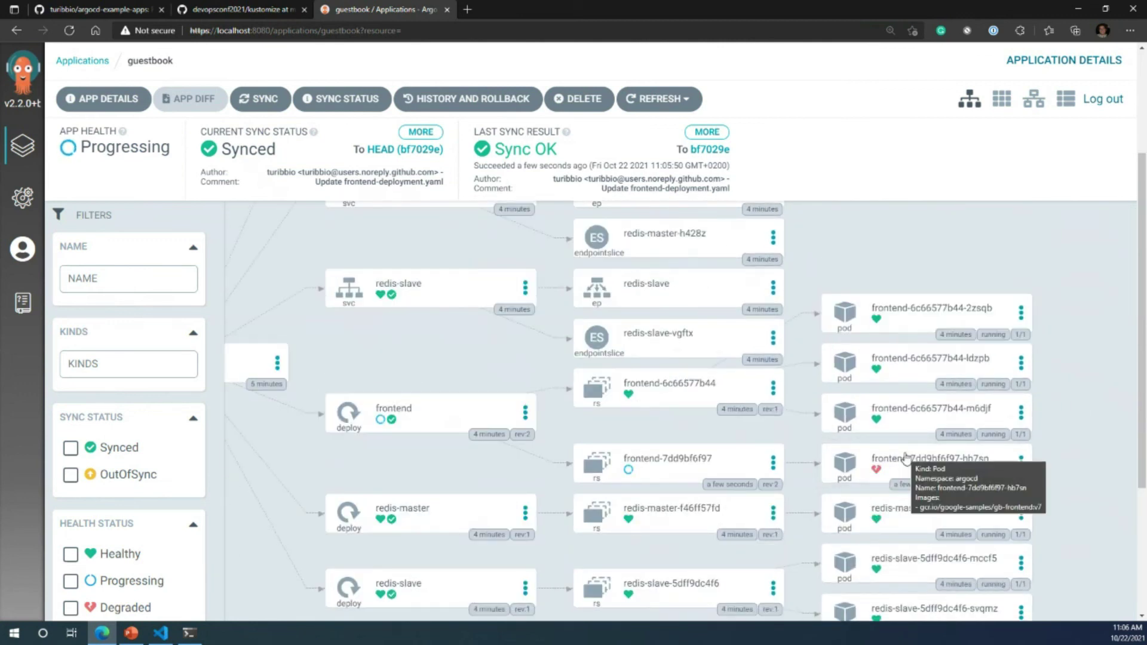
pyautogui.click(906, 458)
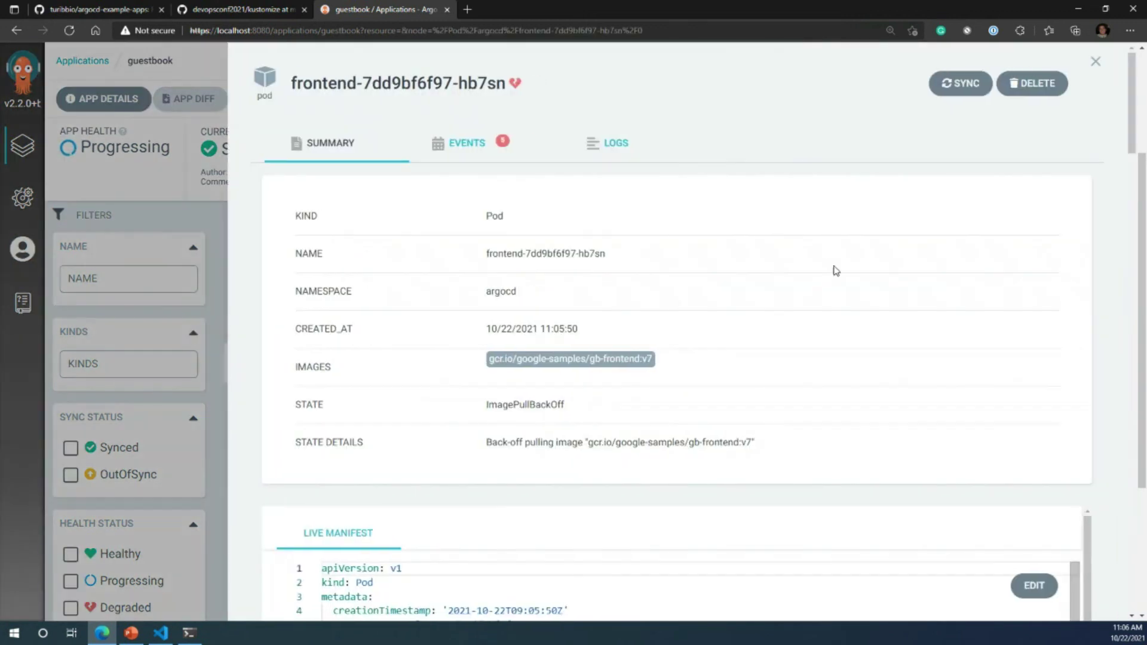
pyautogui.click(488, 139)
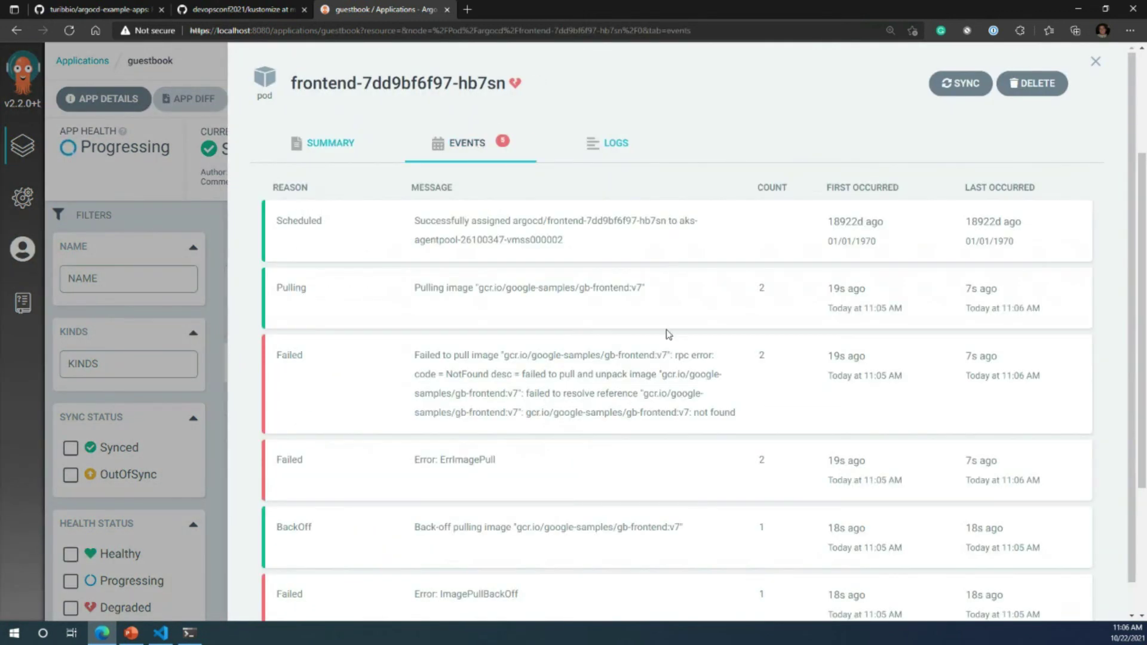
pyautogui.scroll(-1, 663, 334)
pyautogui.moveTo(754, 383); pyautogui.dragTo(389, 306)
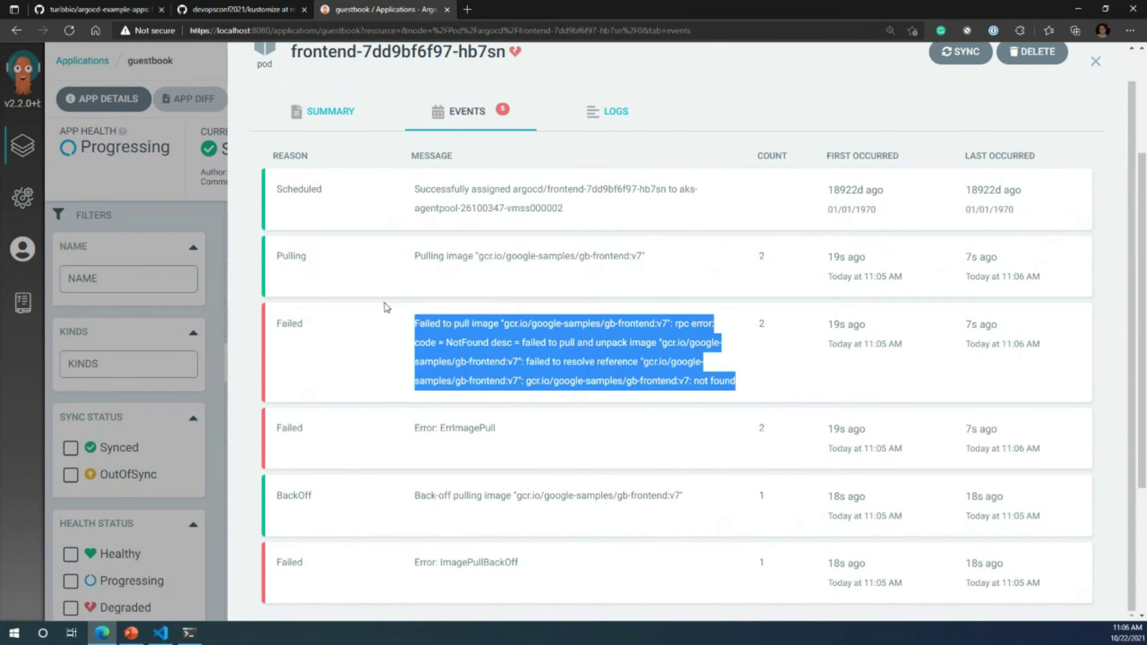
pyautogui.moveTo(517, 570); pyautogui.dragTo(393, 560)
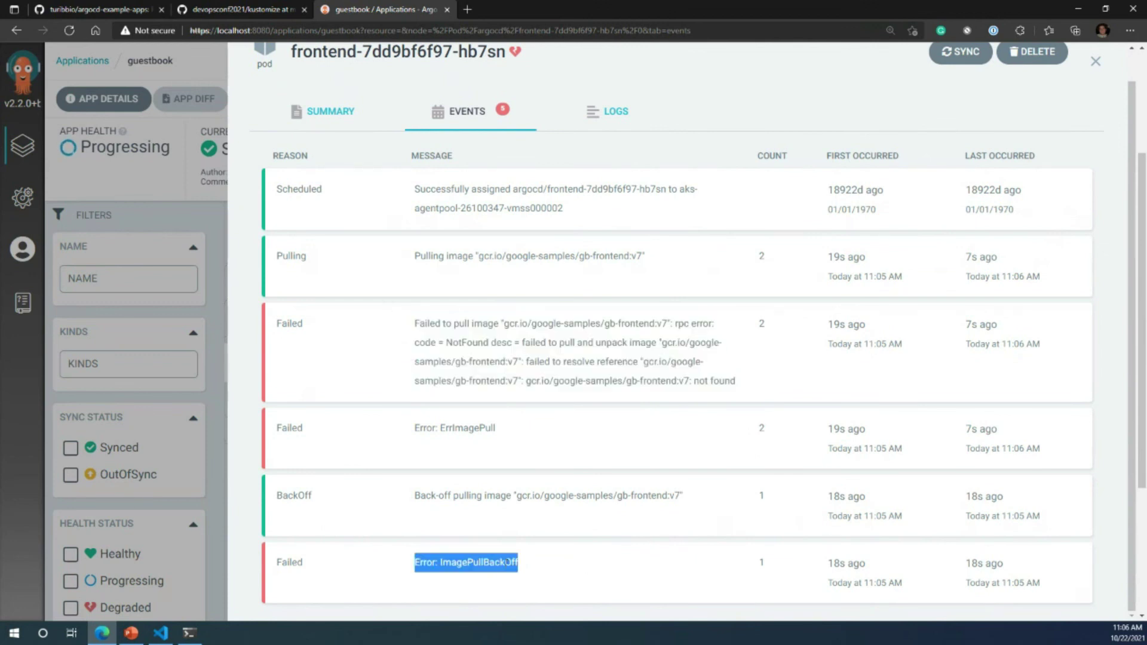
pyautogui.scroll(1, 561, 564)
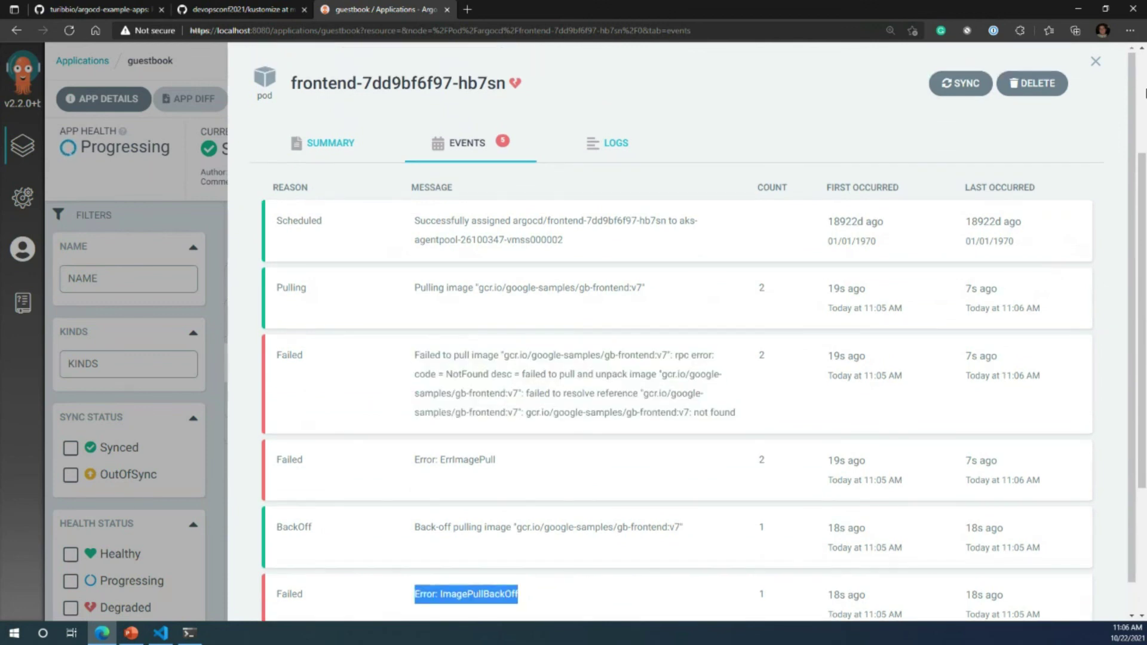
pyautogui.click(1095, 61)
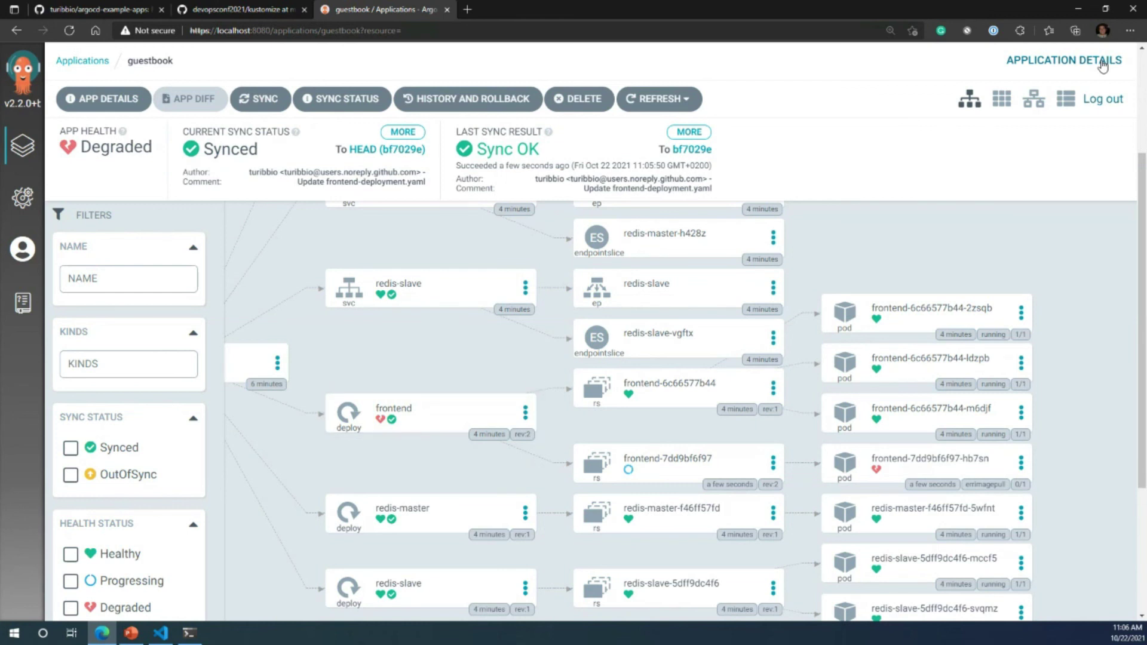
# Step: Review the guestbook history cards for bf7029e and 8c114ad, then open the 8c114ad card's options
pyautogui.click(485, 104)
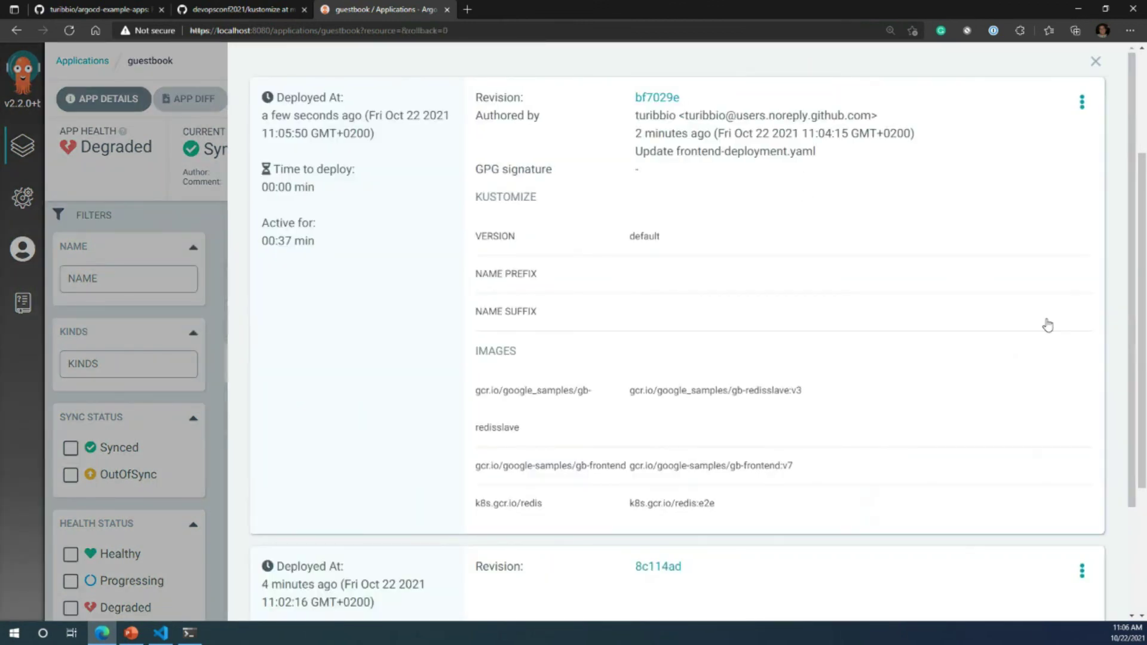
pyautogui.scroll(-2, 1047, 325)
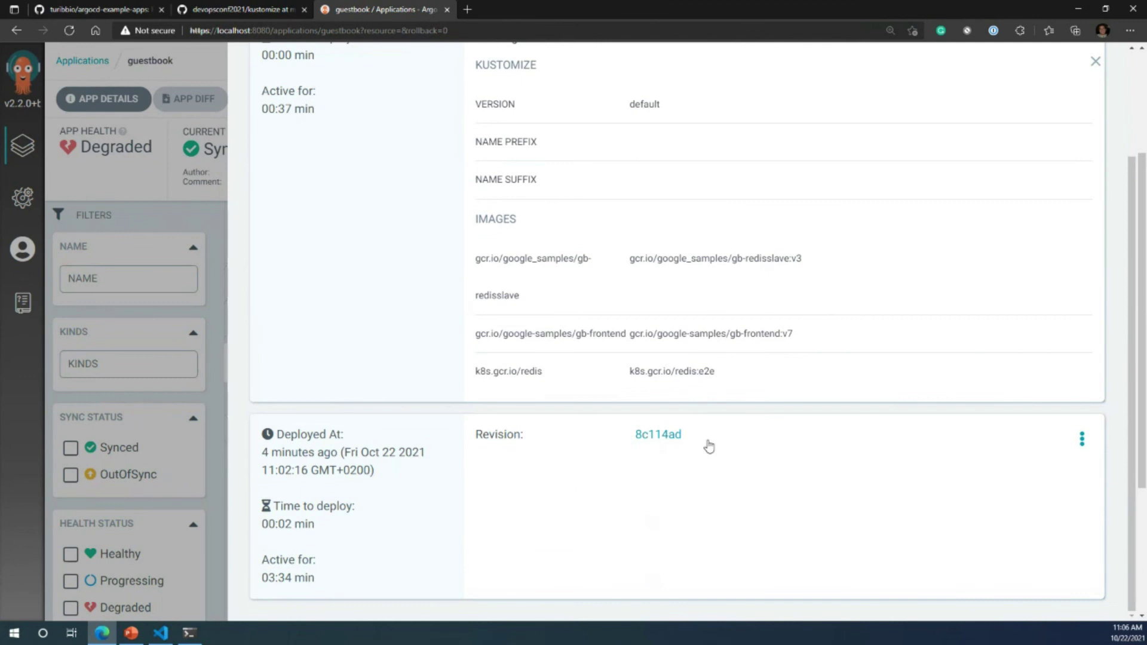
pyautogui.scroll(2, 709, 442)
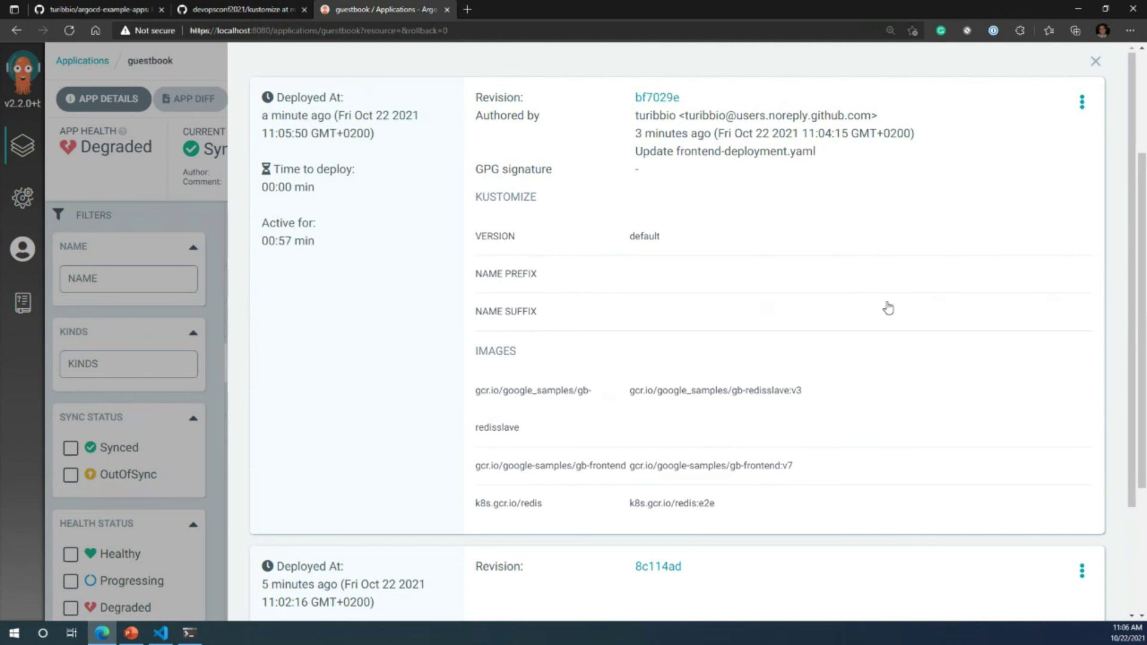
pyautogui.scroll(-1, 888, 308)
pyautogui.scroll(1, 889, 308)
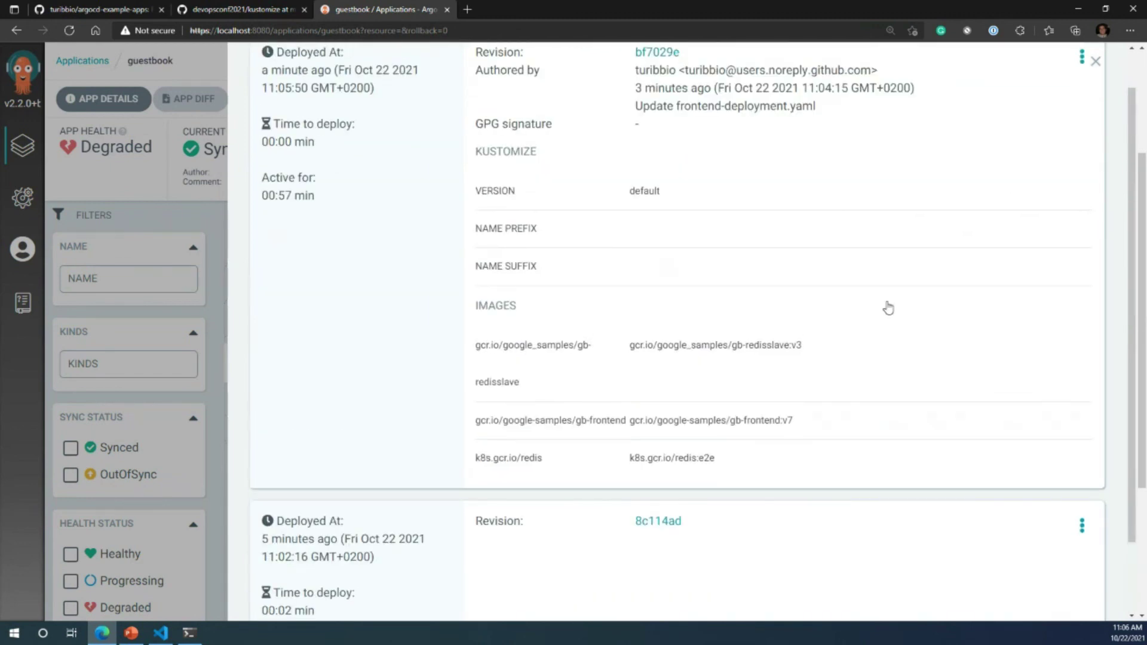
pyautogui.scroll(-2, 842, 376)
pyautogui.scroll(3, 309, 245)
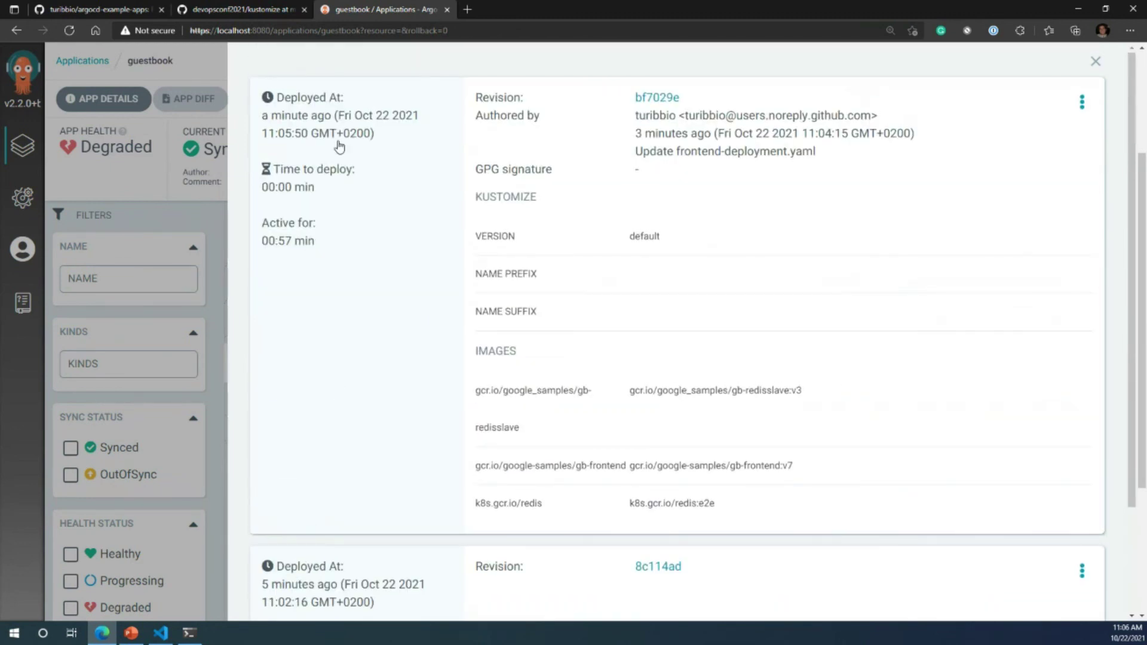
pyautogui.click(1082, 572)
pyautogui.scroll(-2, 1069, 586)
# Step: Roll guestbook back to revision 8c114ad and confirm, restoring Healthy status with Sync OK
pyautogui.click(1028, 600)
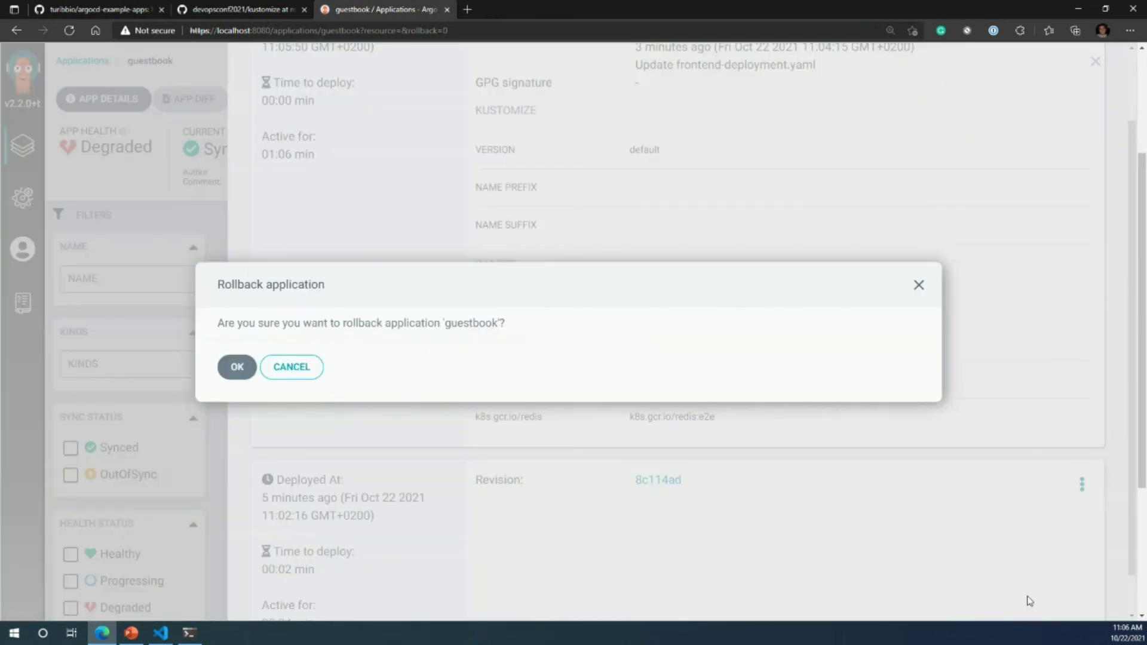
pyautogui.click(235, 367)
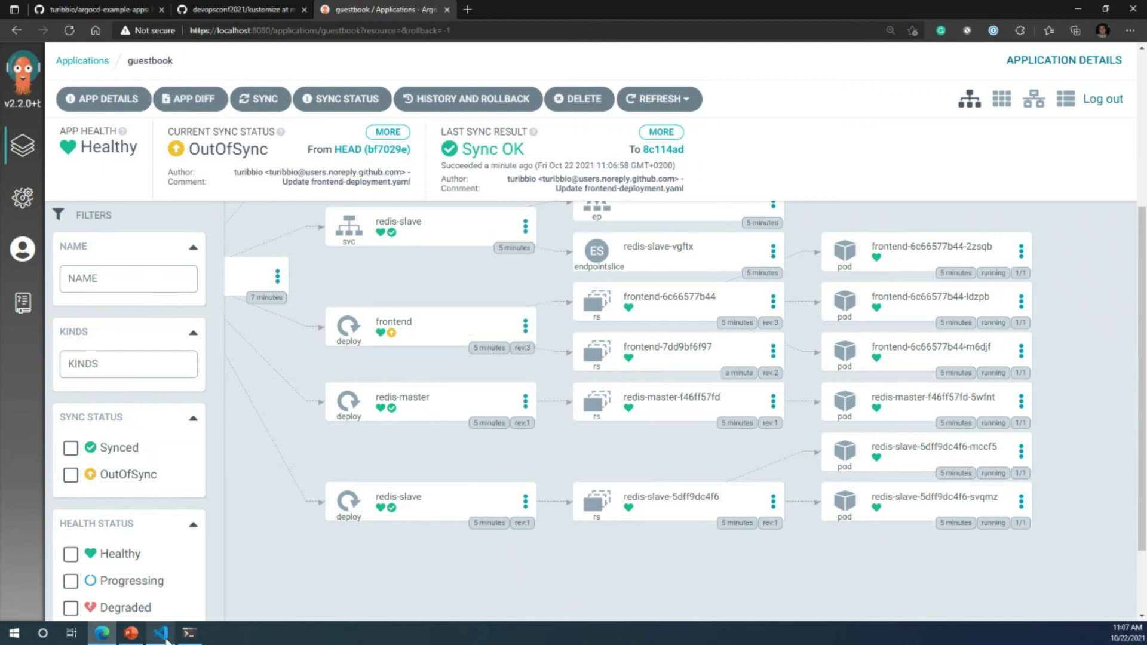
pyautogui.moveTo(163, 635)
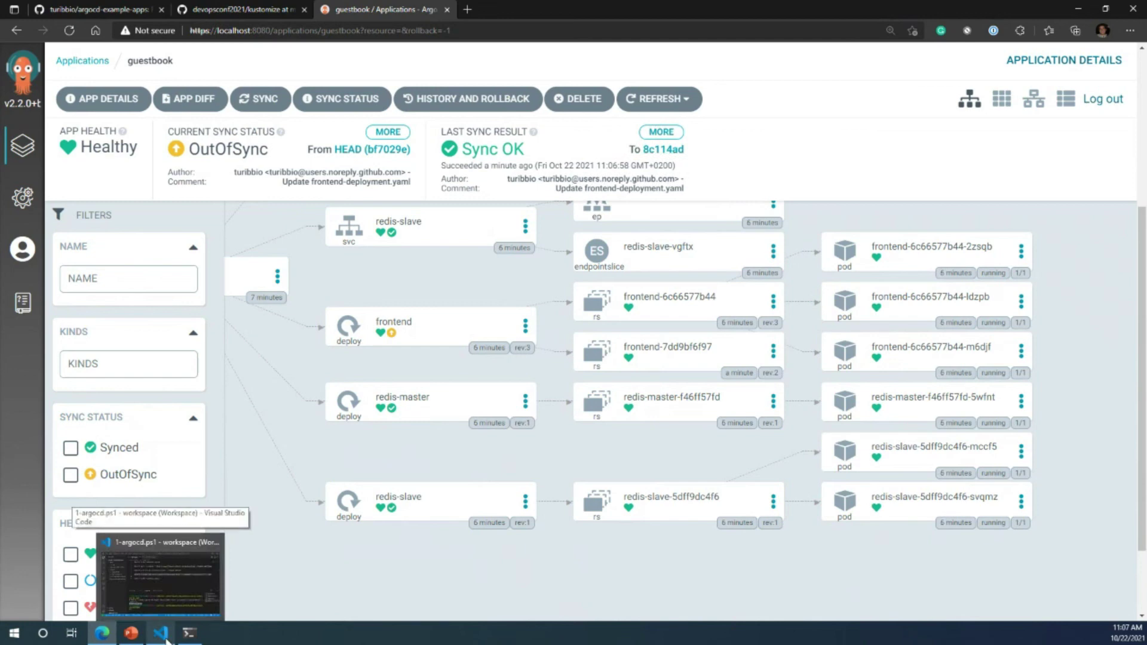
pyautogui.click(166, 637)
pyautogui.moveTo(507, 375); pyautogui.dragTo(541, 462)
pyautogui.click(150, 215)
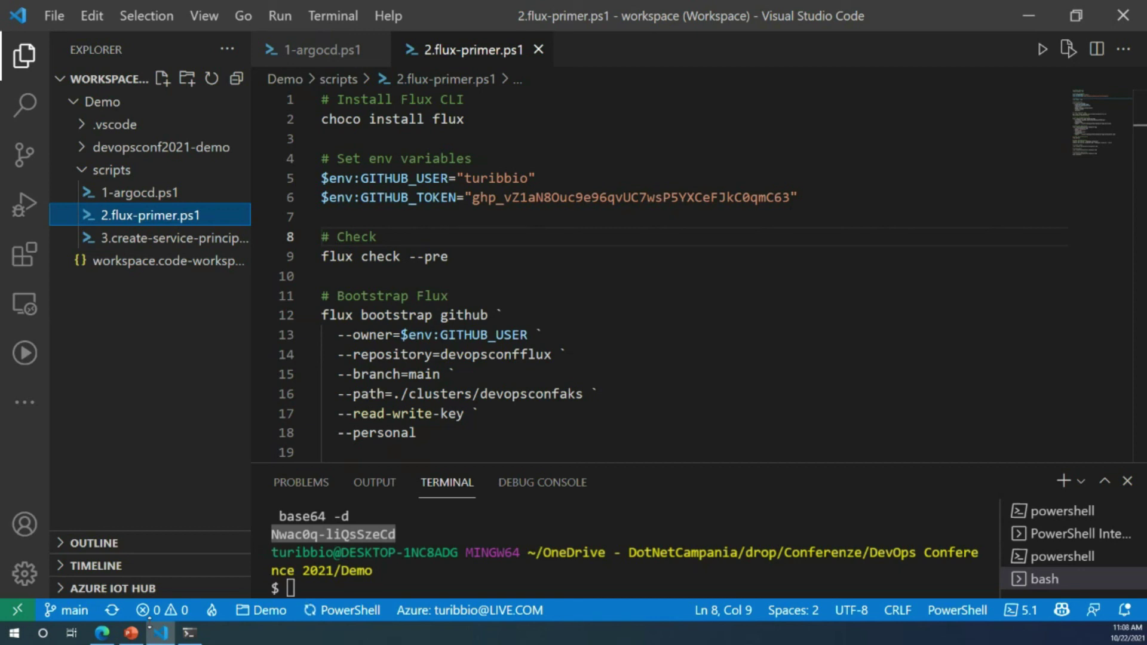
pyautogui.moveTo(514, 124); pyautogui.dragTo(315, 123)
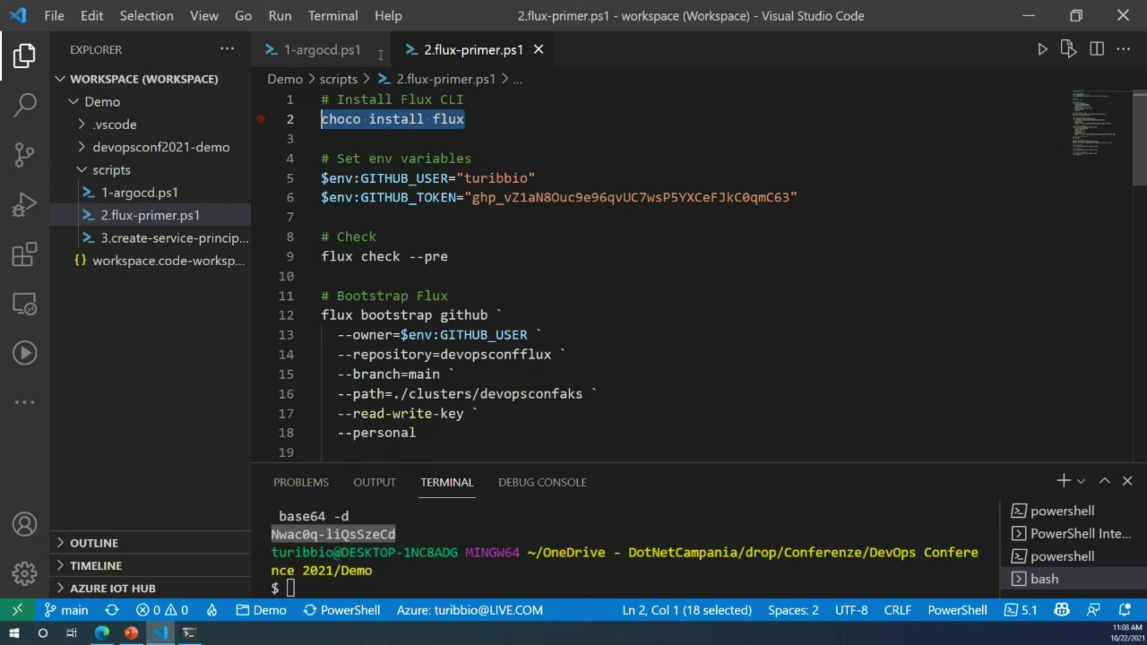
pyautogui.click(538, 50)
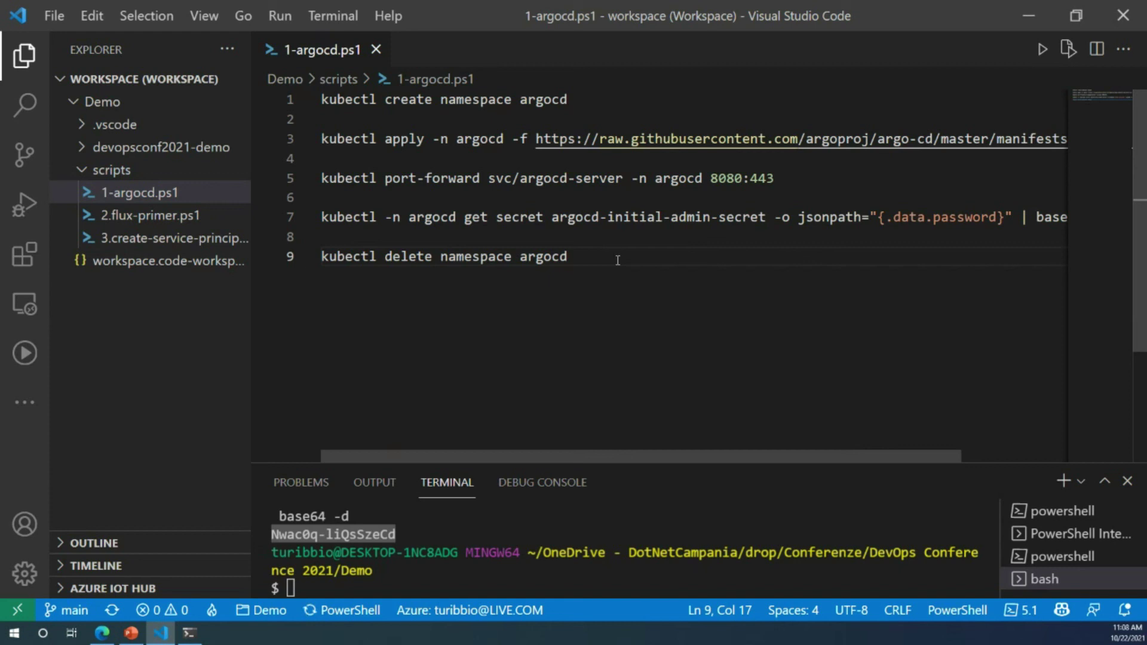
pyautogui.click(1035, 21)
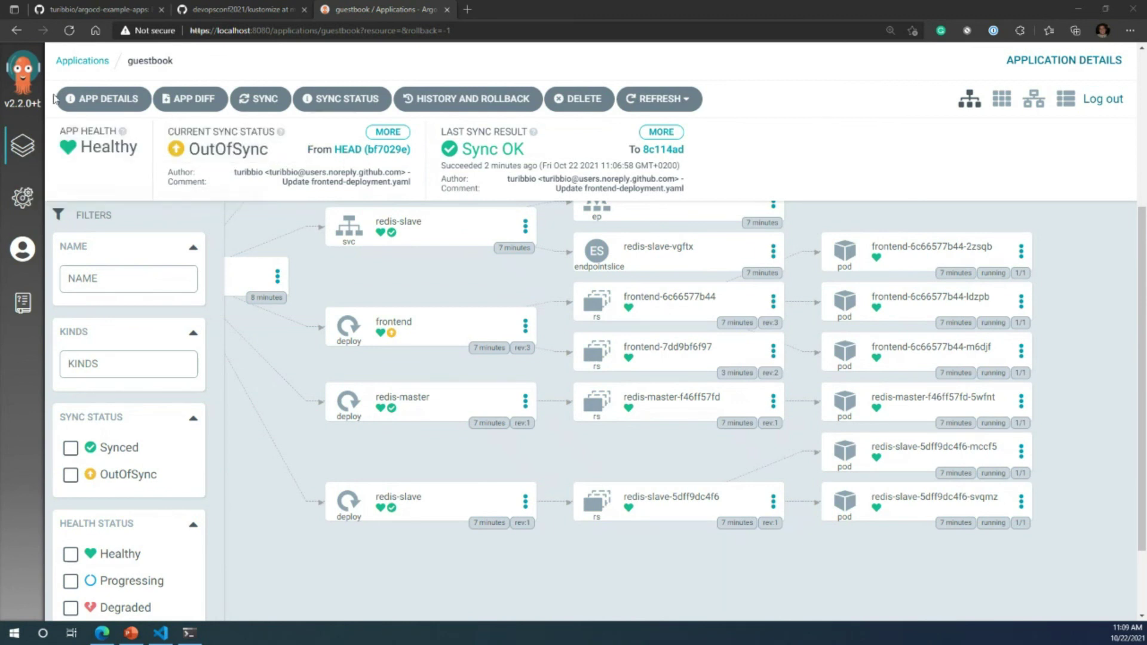
# Step: In the Applications list, start a new app with Automatic sync policy, then close it without creating
pyautogui.click(23, 146)
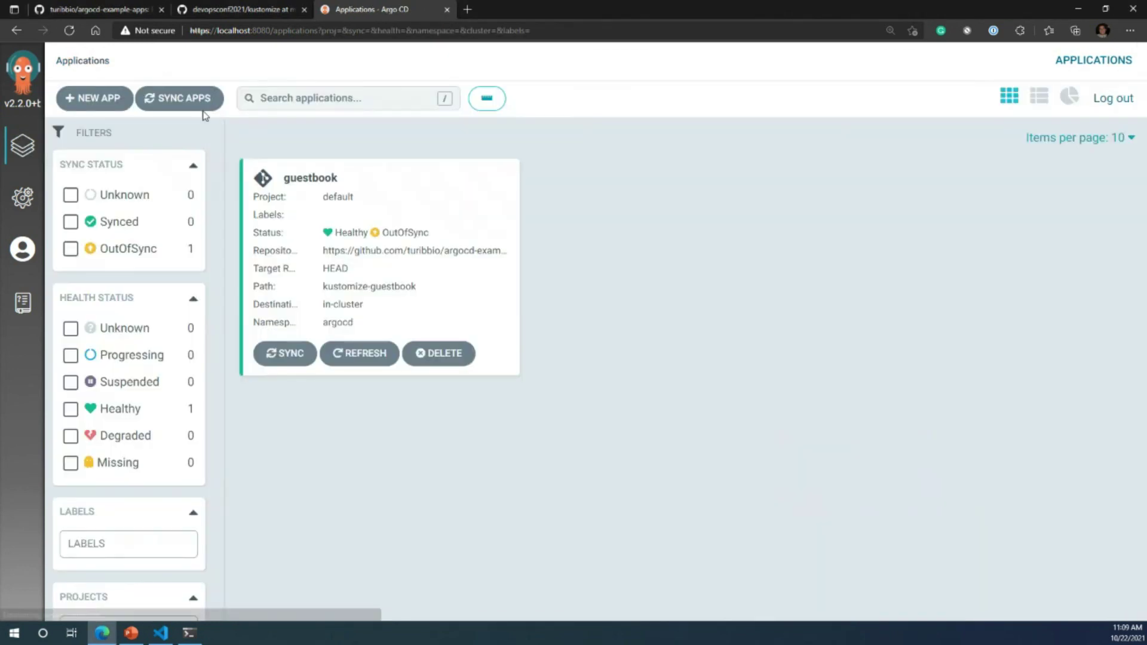
pyautogui.click(94, 98)
pyautogui.click(333, 330)
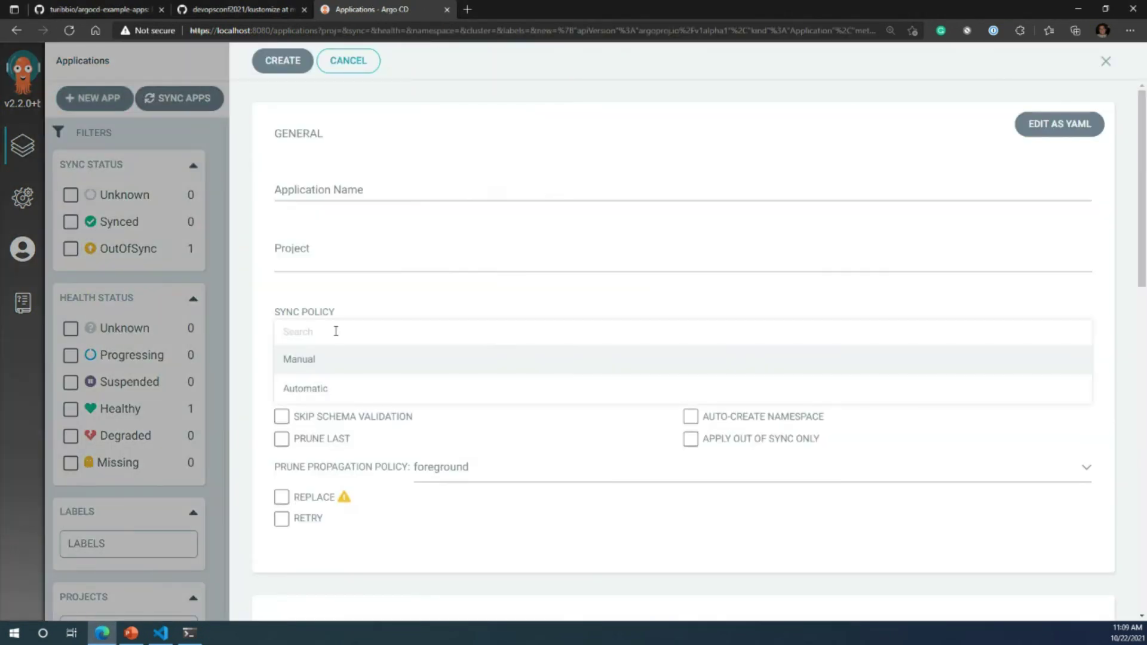
pyautogui.click(321, 393)
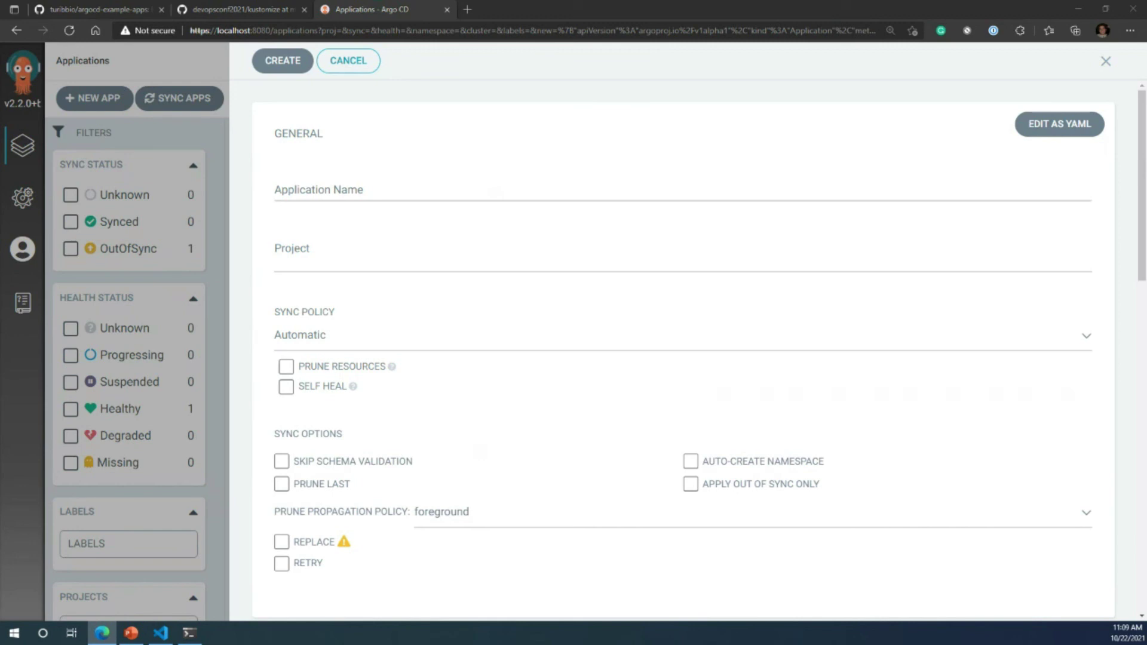
pyautogui.click(1105, 61)
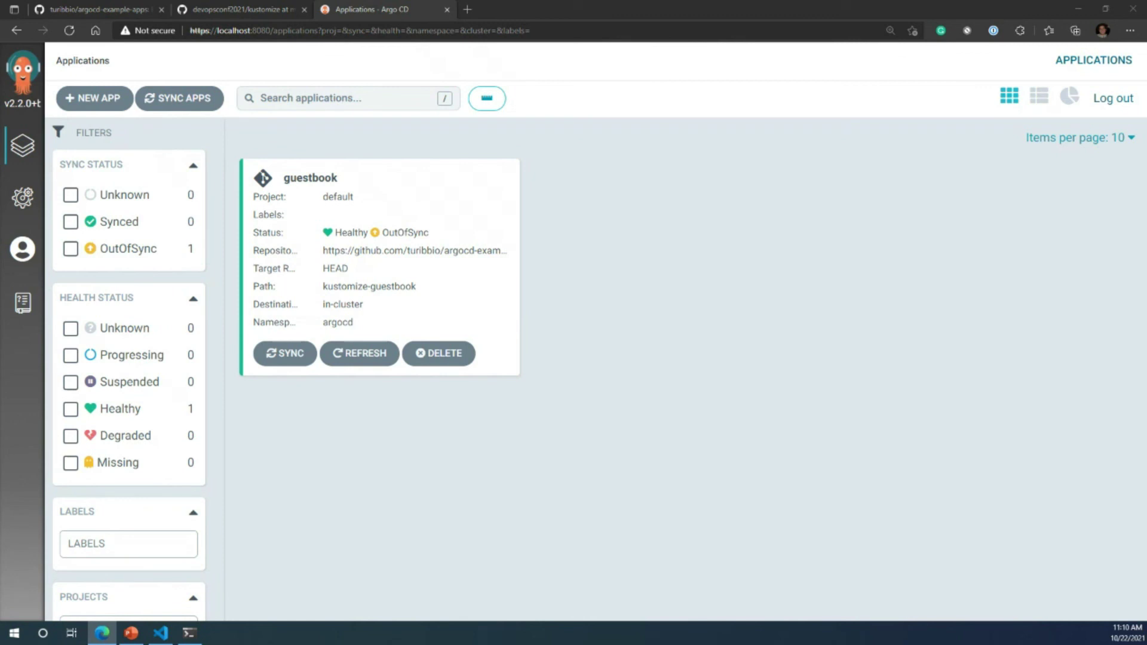
pyautogui.click(609, 420)
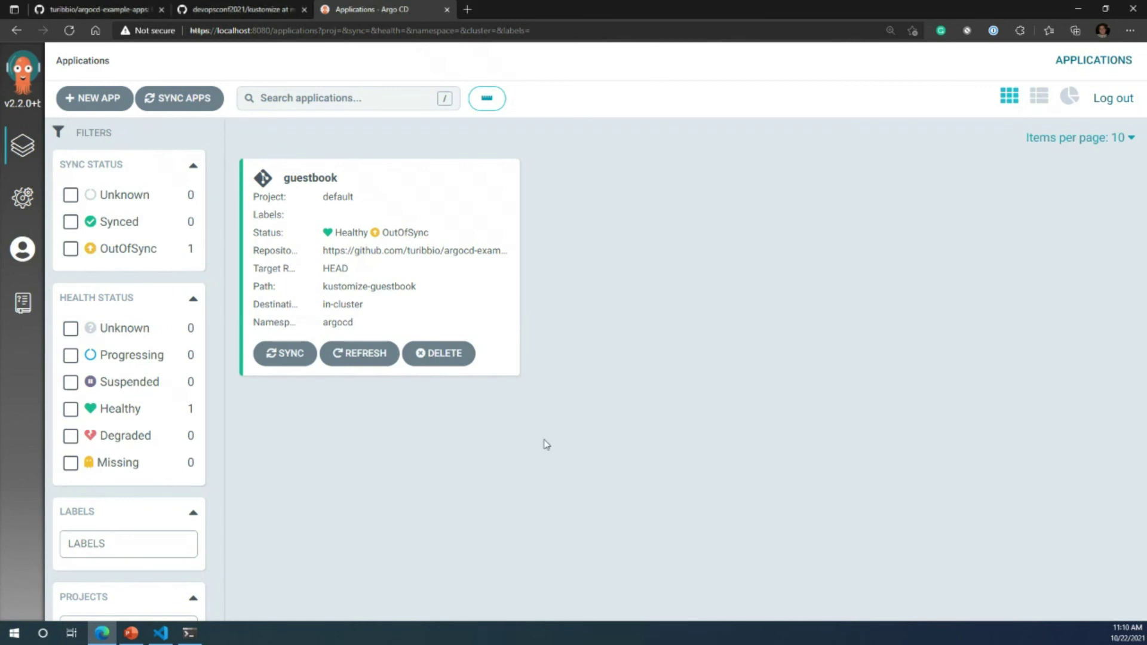